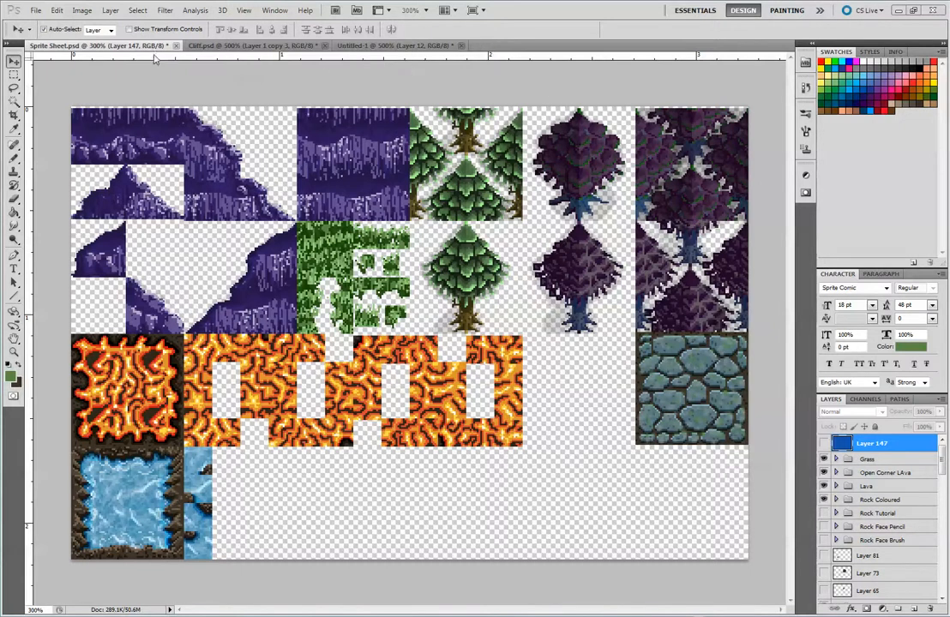
Step: Create a new 64 × 64 pixel RGB document at 72 pixels/inch with a white background
left_click(35, 9)
left_click(40, 23)
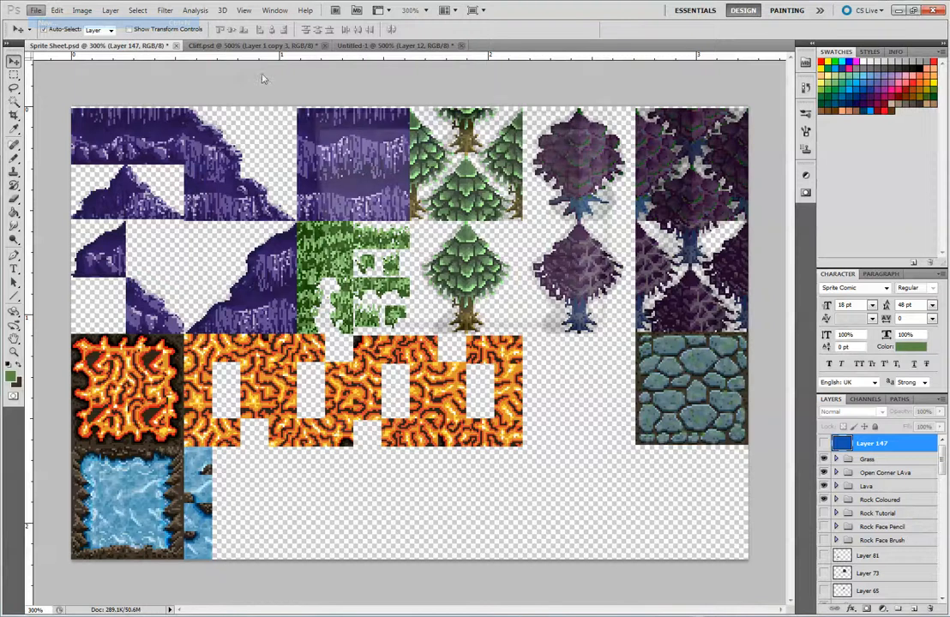
left_click(414, 157)
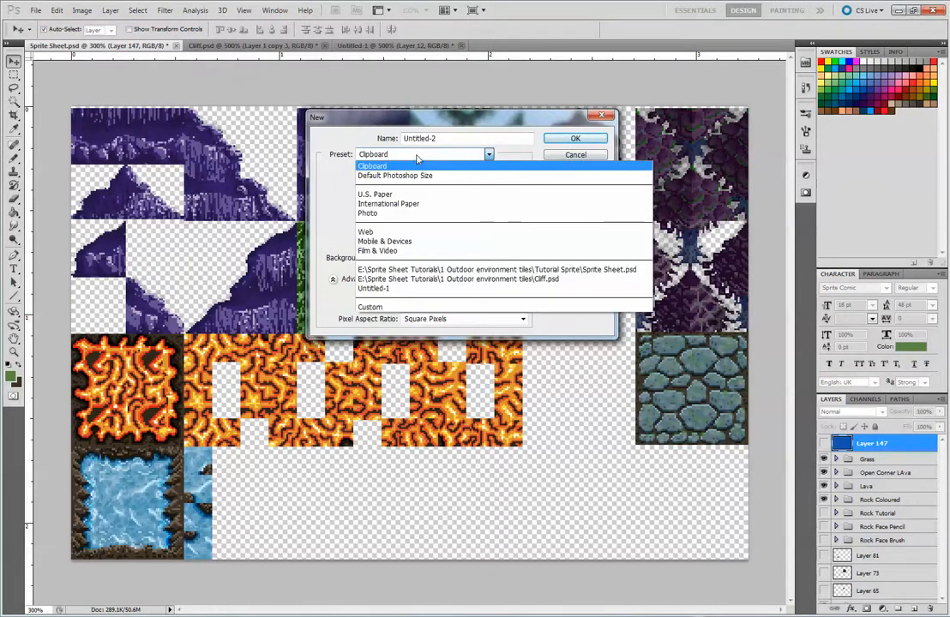
left_click(429, 155)
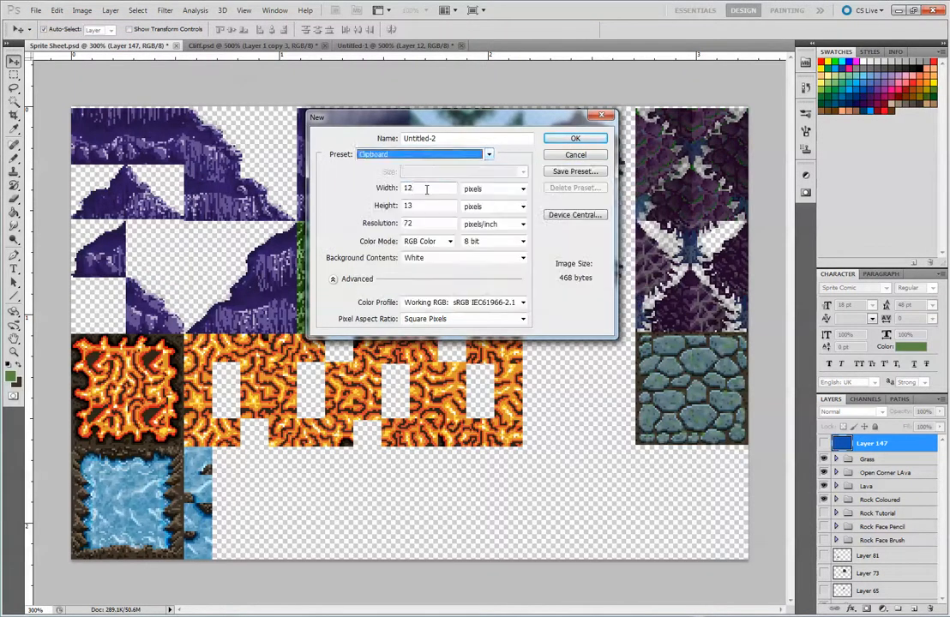
double_click(427, 189)
type("64")
key("Tab")
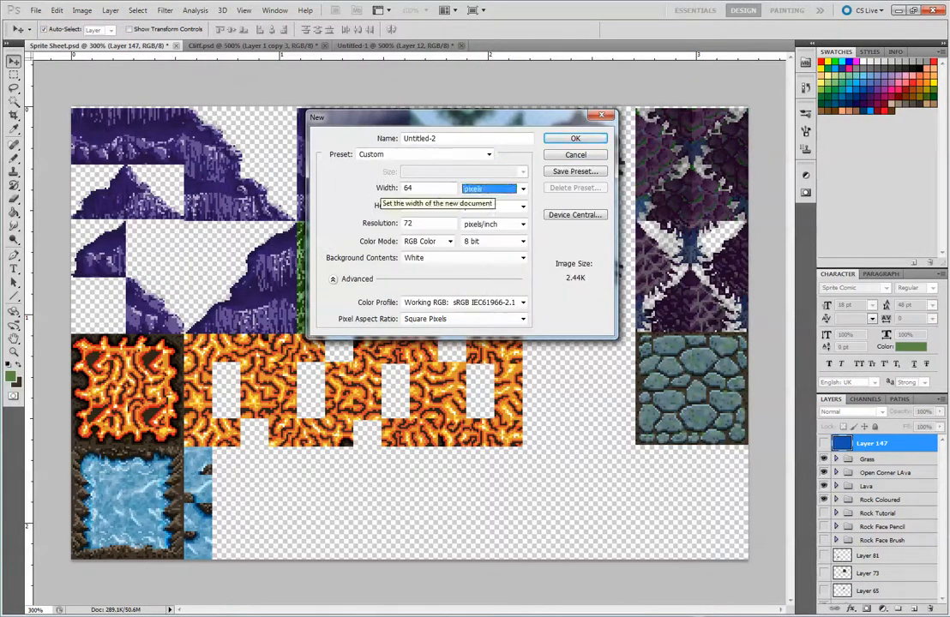
key("Tab")
type("6")
key("Return")
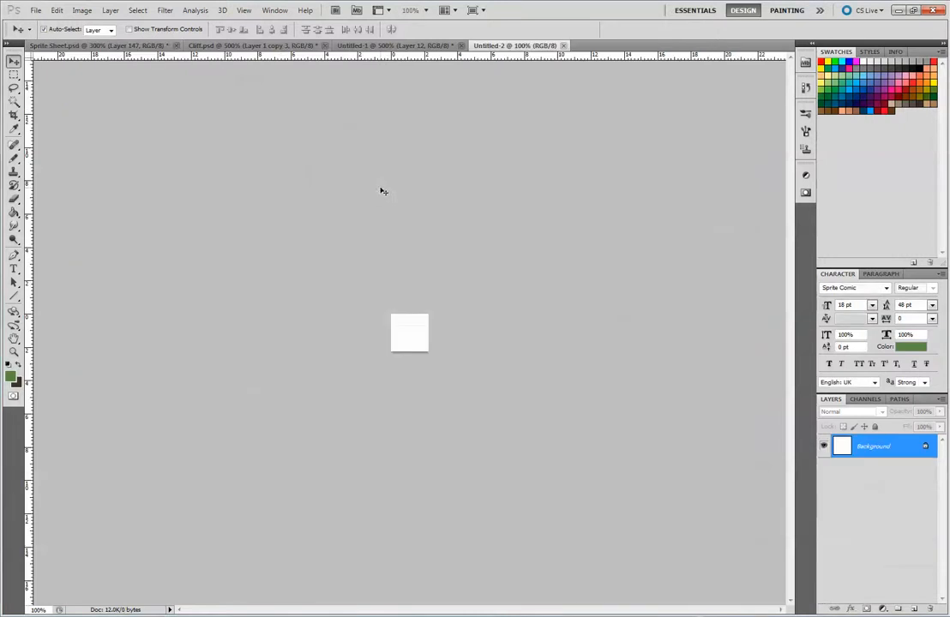
key("ctrl+0")
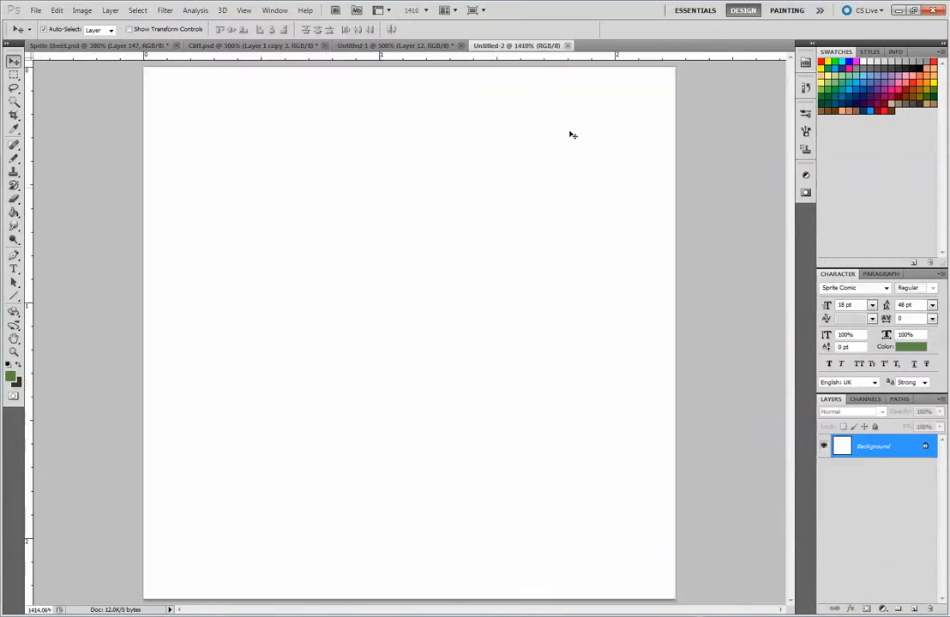
Step: Convert the locked white background into a regular hidden layer and add an empty layer above it
double_click(892, 449)
key("Return")
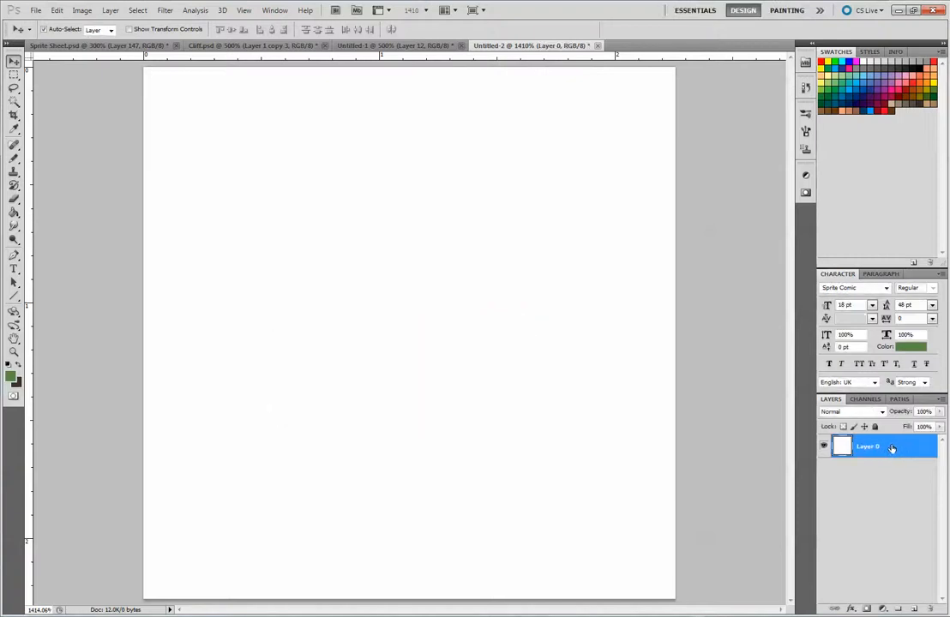
left_click_drag(893, 449, 919, 607)
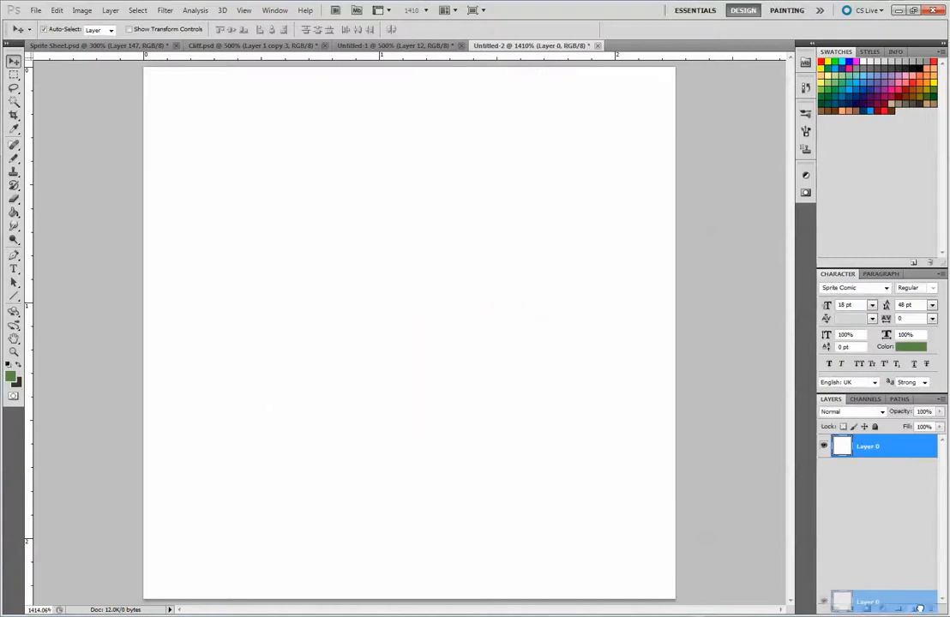
left_click(823, 446)
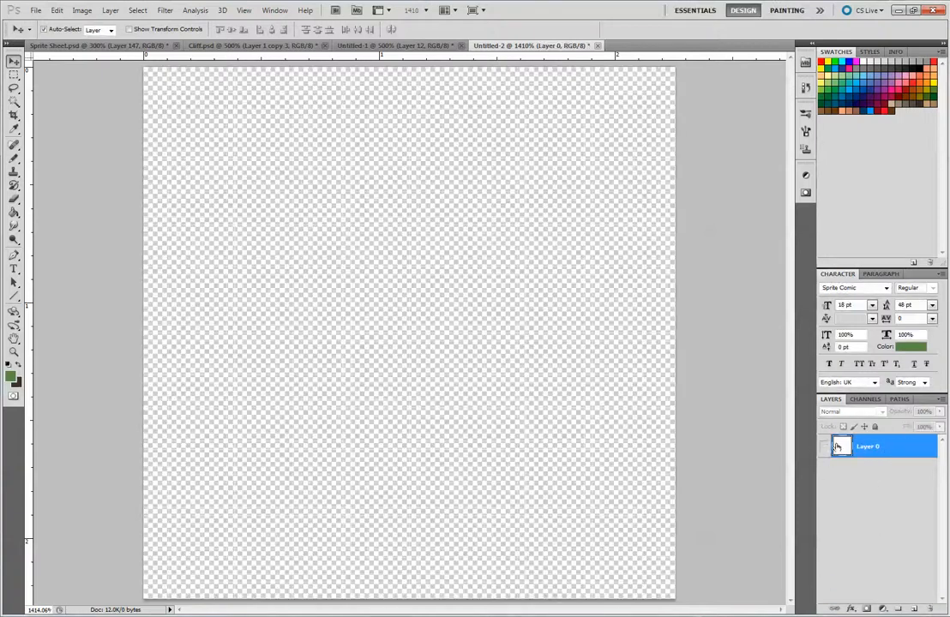
left_click(913, 607)
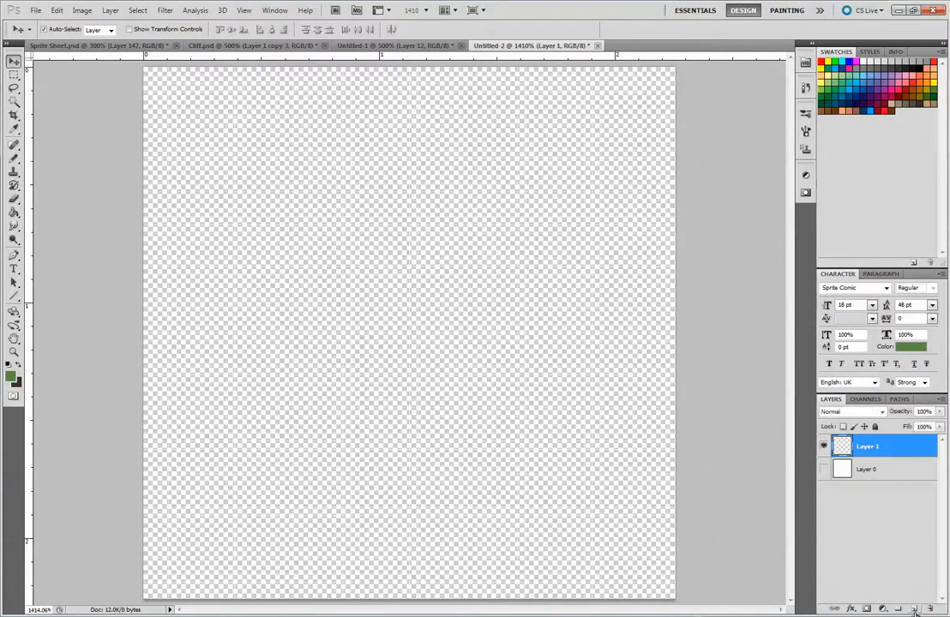
Step: Try filling the new layer using the Color contents option, and undo the fill
left_click(52, 15)
left_click(107, 179)
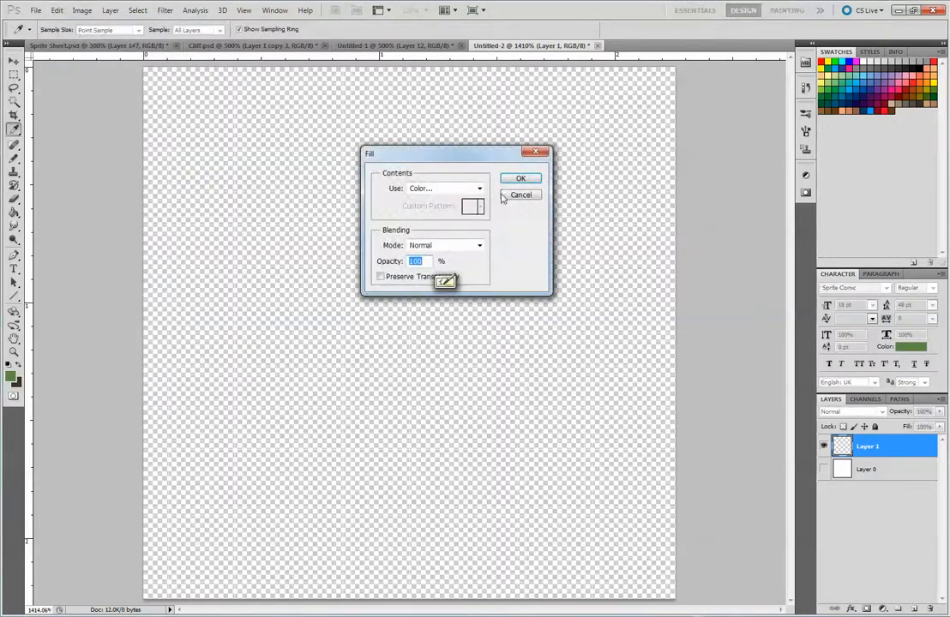
left_click(521, 179)
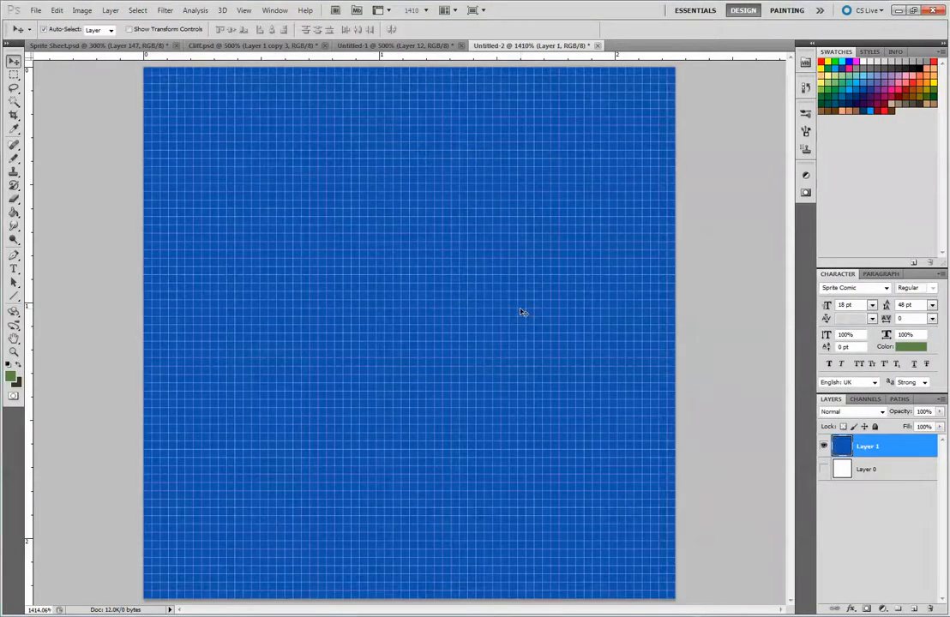
key("ctrl+z")
Step: Set the foreground color to a slightly lighter muted green, about #5f904a
left_click(13, 379)
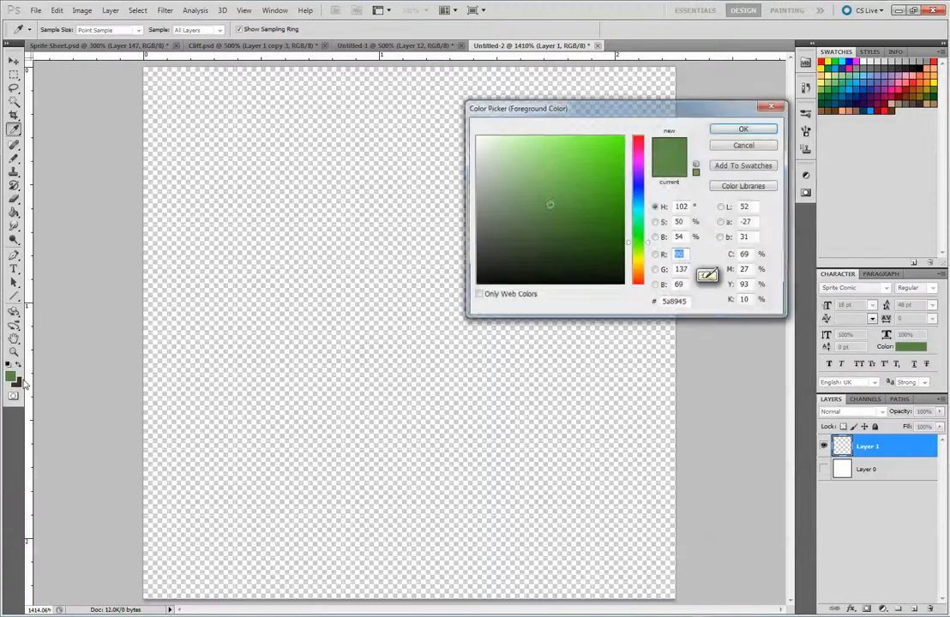
left_click(547, 200)
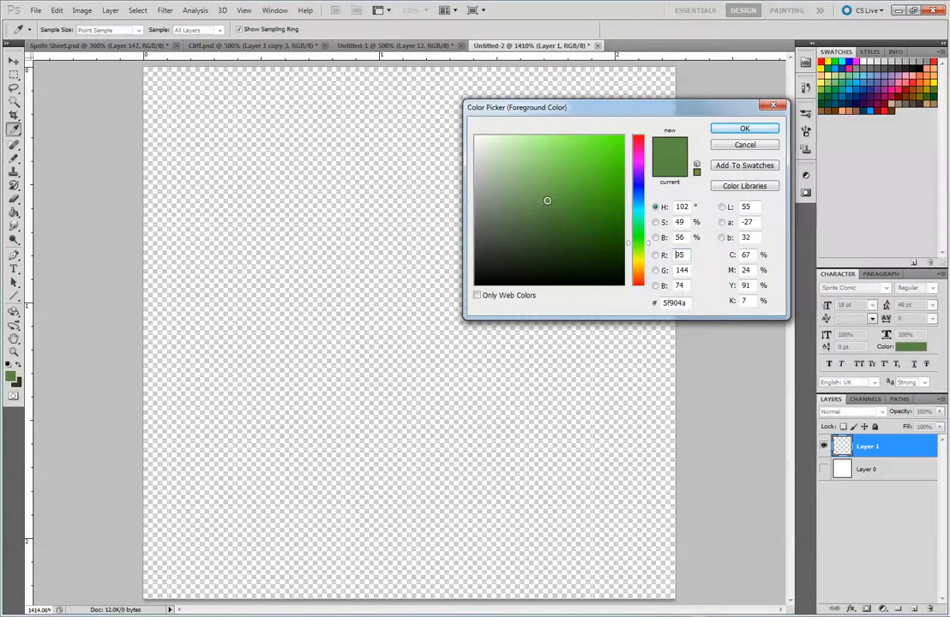
left_click(546, 201)
left_click(742, 130)
key("v")
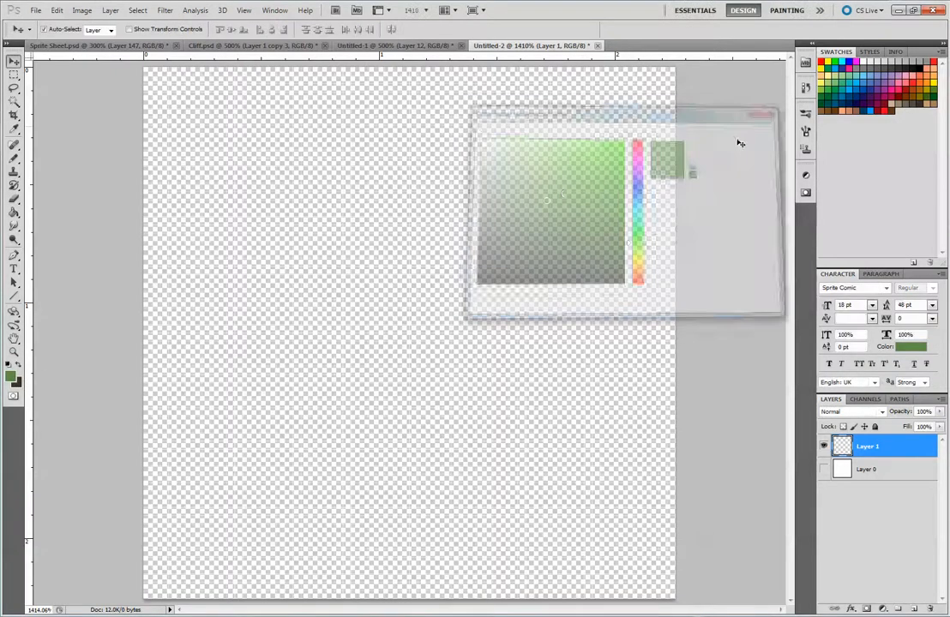
Step: Fill Layer 1 with the foreground color in Normal mode at 100% opacity
left_click(57, 10)
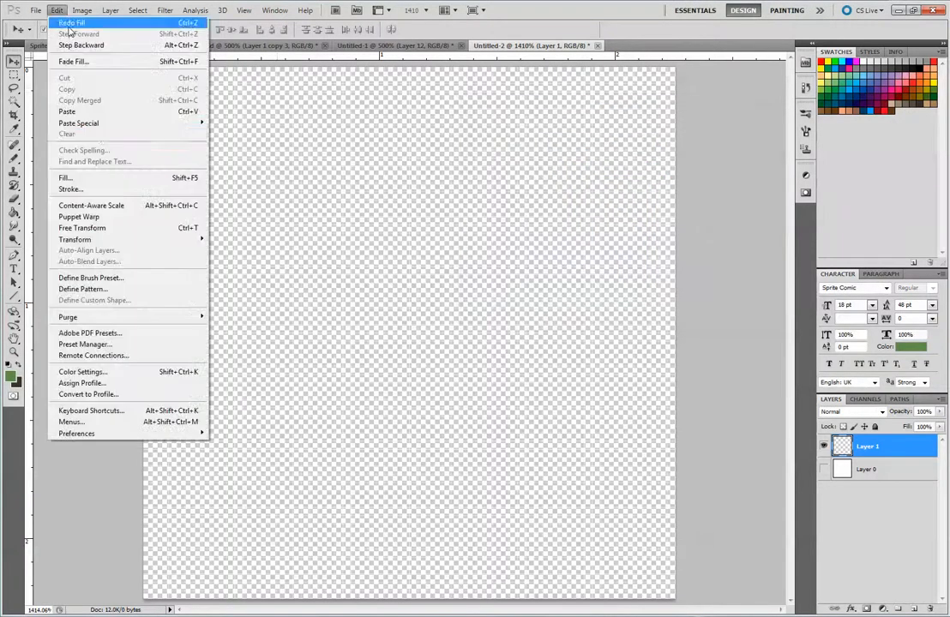
left_click(104, 178)
left_click(455, 187)
left_click(446, 200)
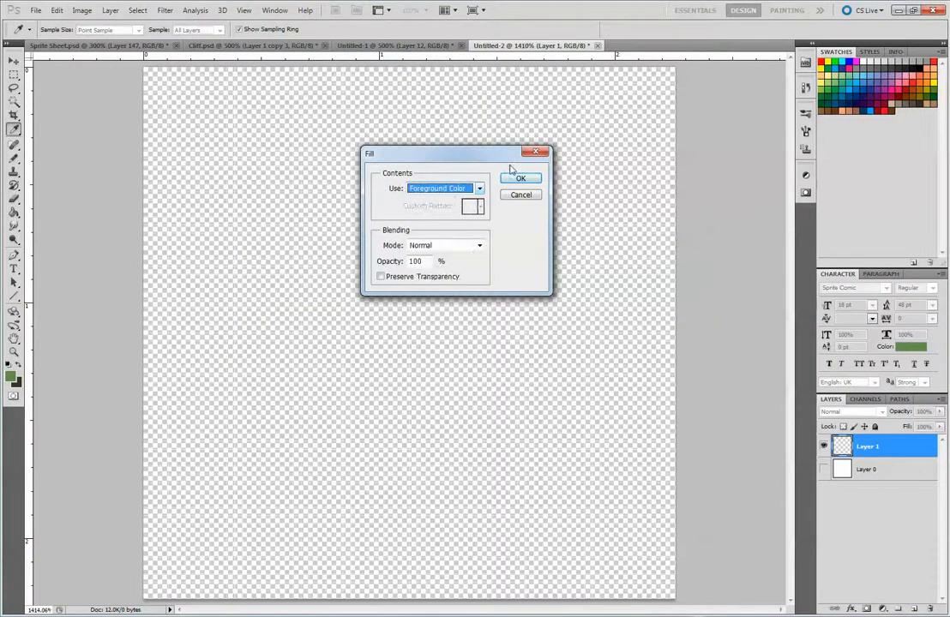
left_click(506, 180)
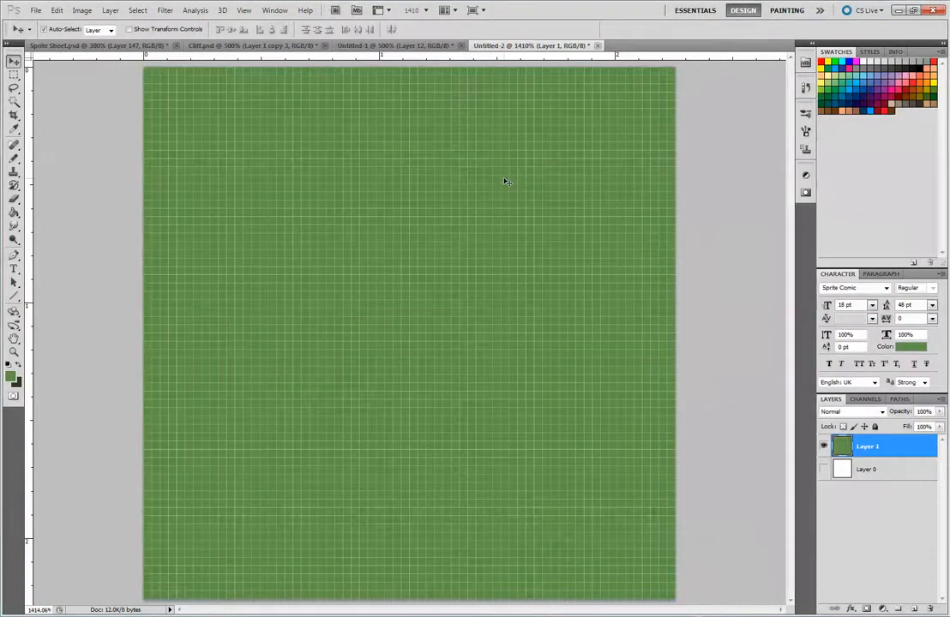
key("ctrl+minus")
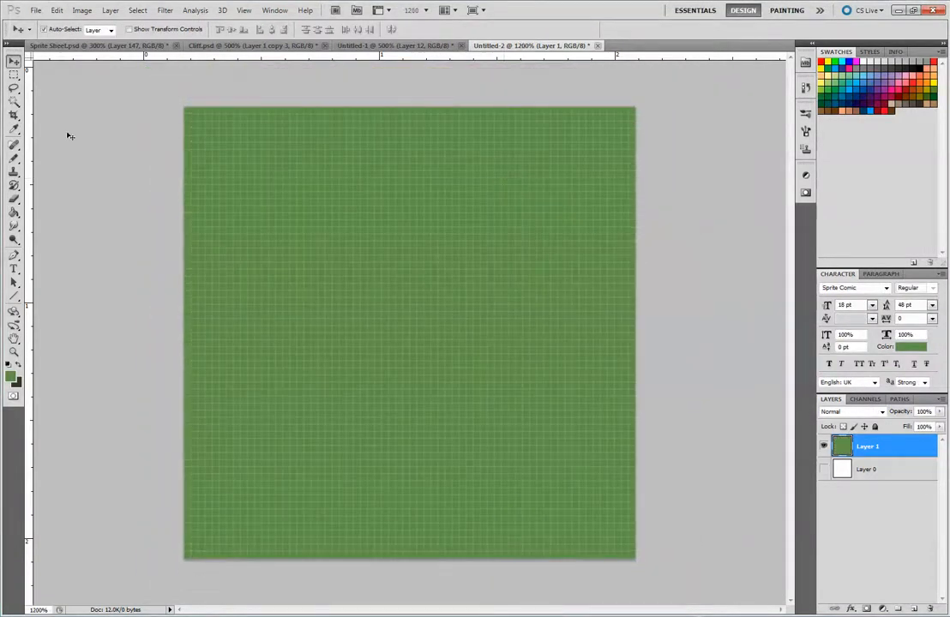
Step: Activate the Pencil tool and open its brush presets at the start of the list
left_click(17, 160)
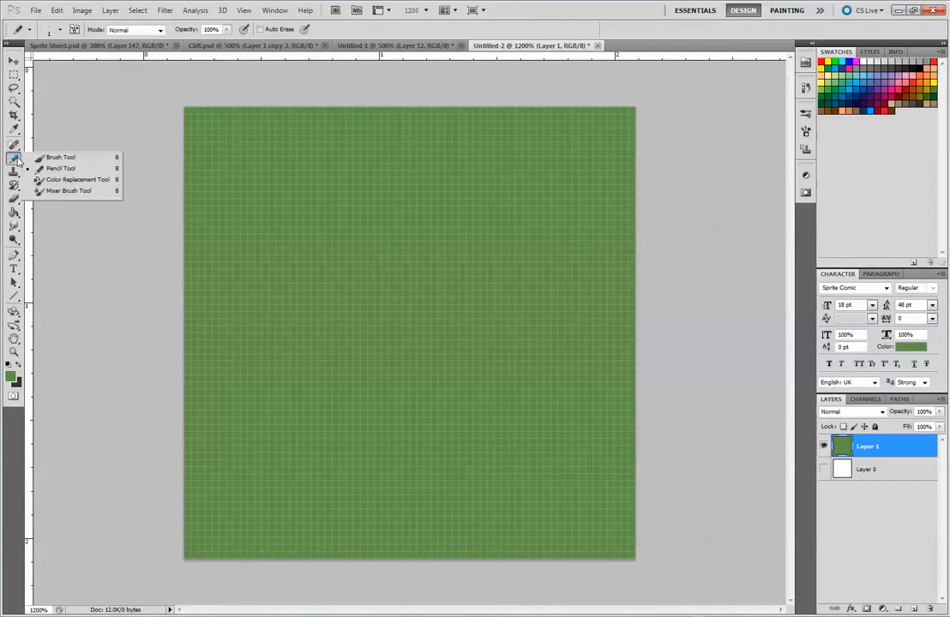
left_click(56, 168)
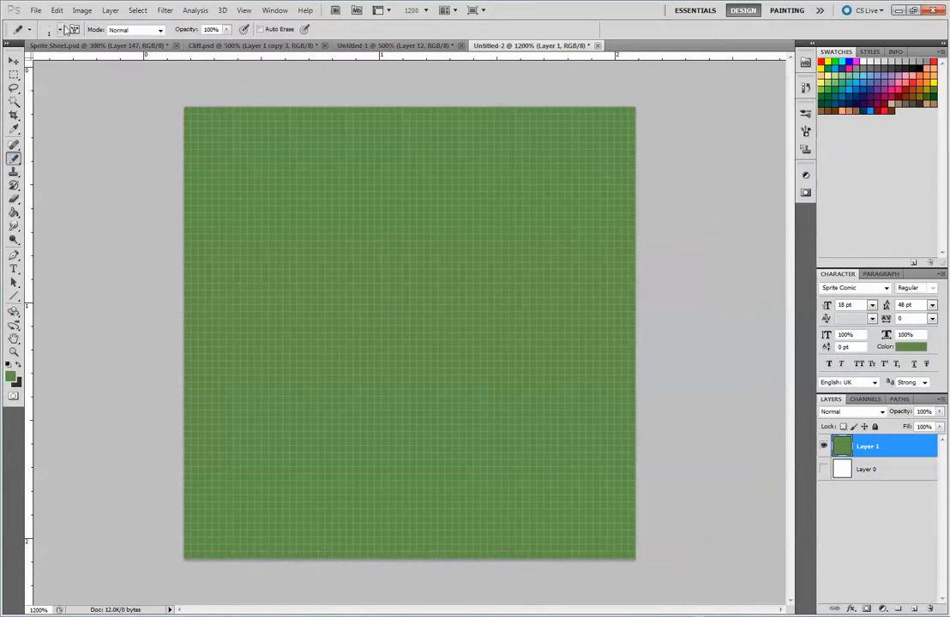
left_click(60, 30)
left_click_drag(135, 296, 135, 101)
left_click(147, 49)
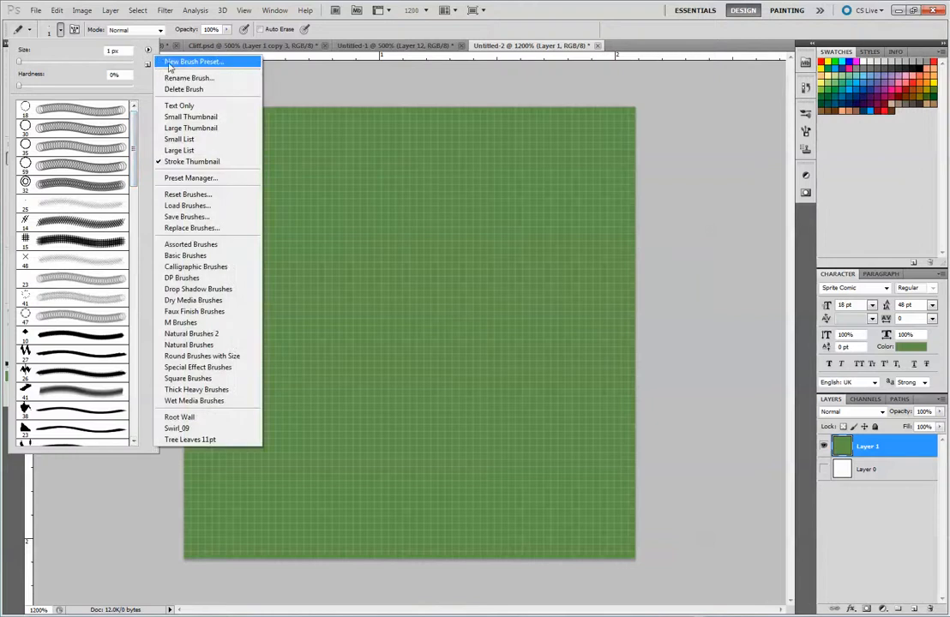
left_click(235, 247)
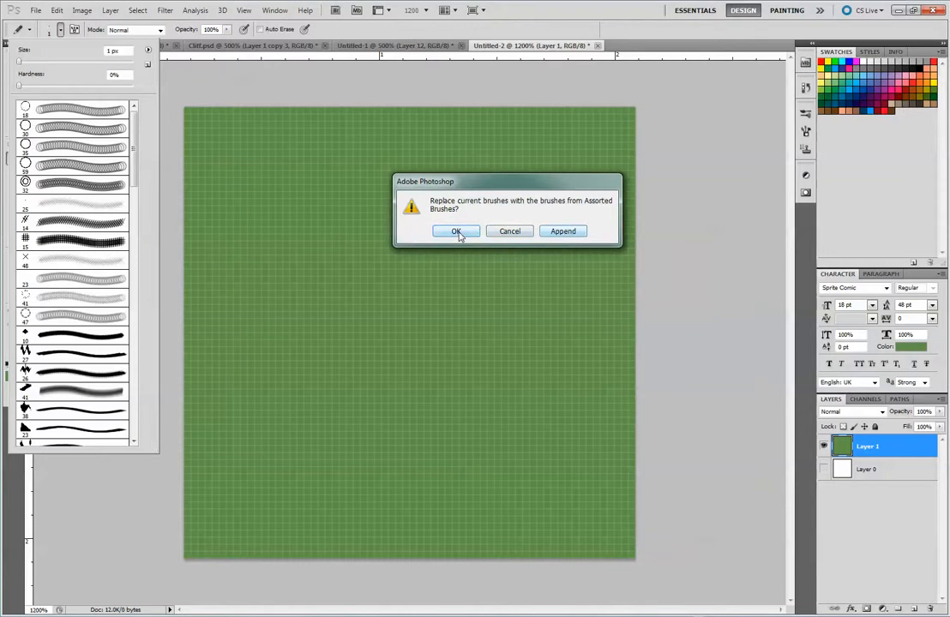
left_click(515, 233)
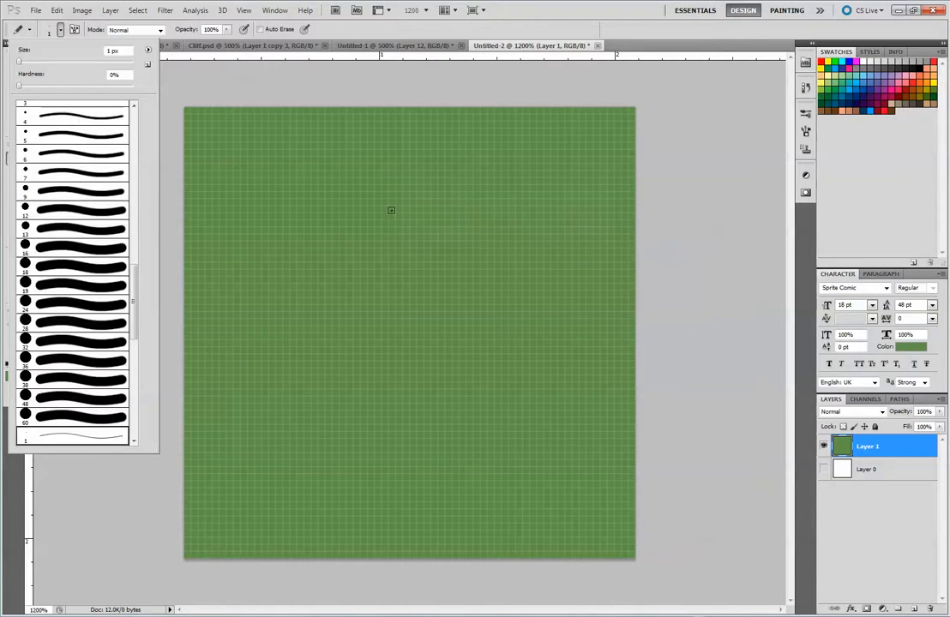
Step: Choose the 27 px zigzag brush preset as the pencil's tip
mouse_move(133, 276)
left_mouse_down()
mouse_move(133, 324)
mouse_move(131, 109)
left_mouse_up()
left_click(73, 109)
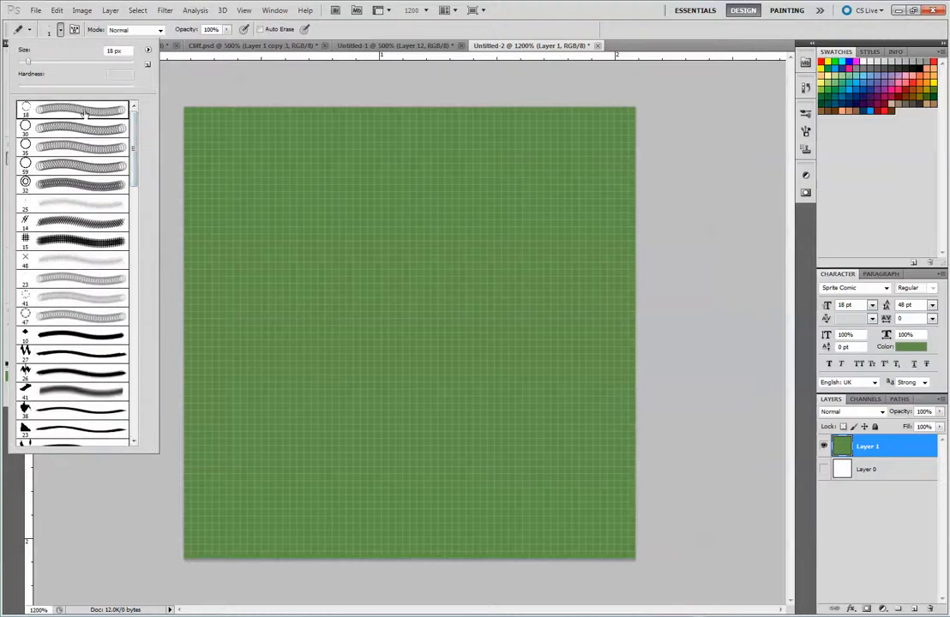
mouse_move(135, 134)
left_mouse_down()
mouse_move(133, 391)
mouse_move(133, 165)
left_mouse_up()
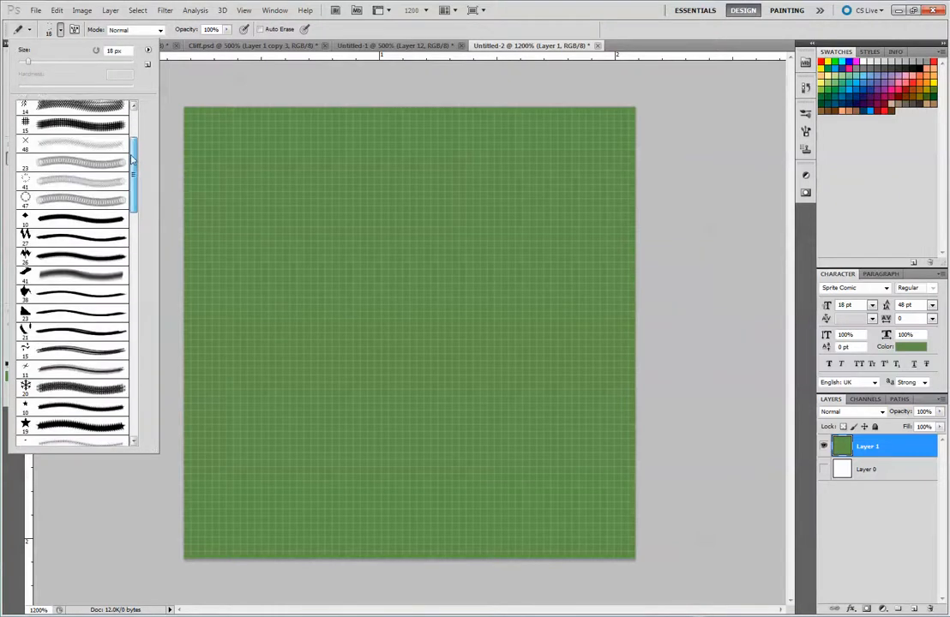
left_click(76, 238)
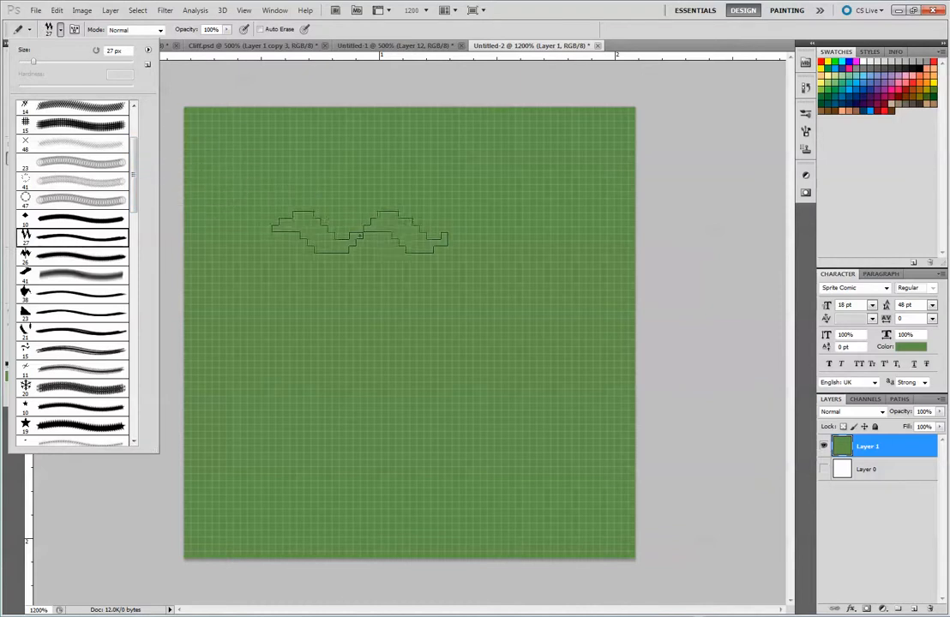
left_click(369, 230)
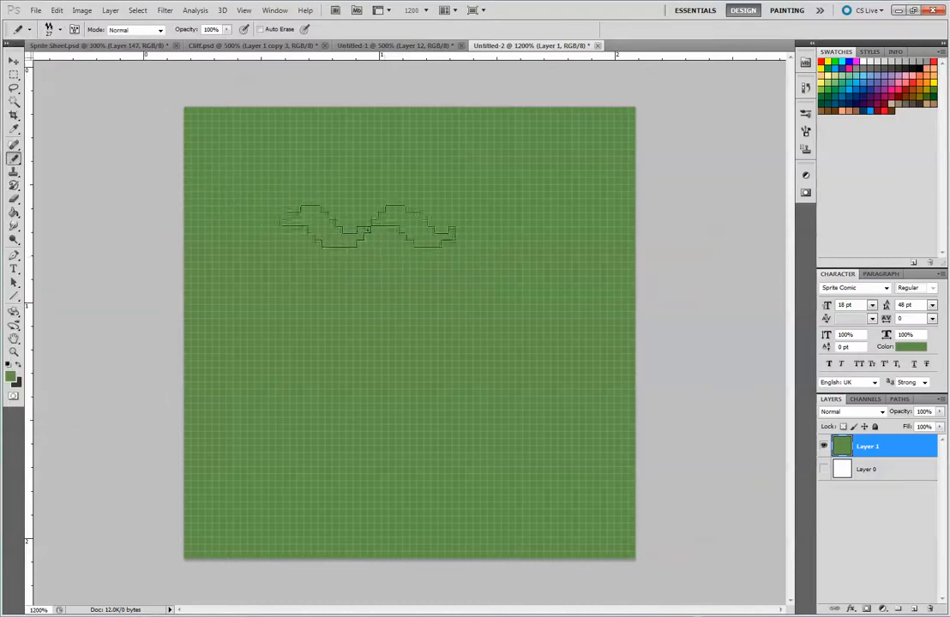
Step: Enable Color Dynamics for the brush with 5% hue jitter, 15% saturation jitter, 15% brightness jitter and +15% purity
left_click(805, 131)
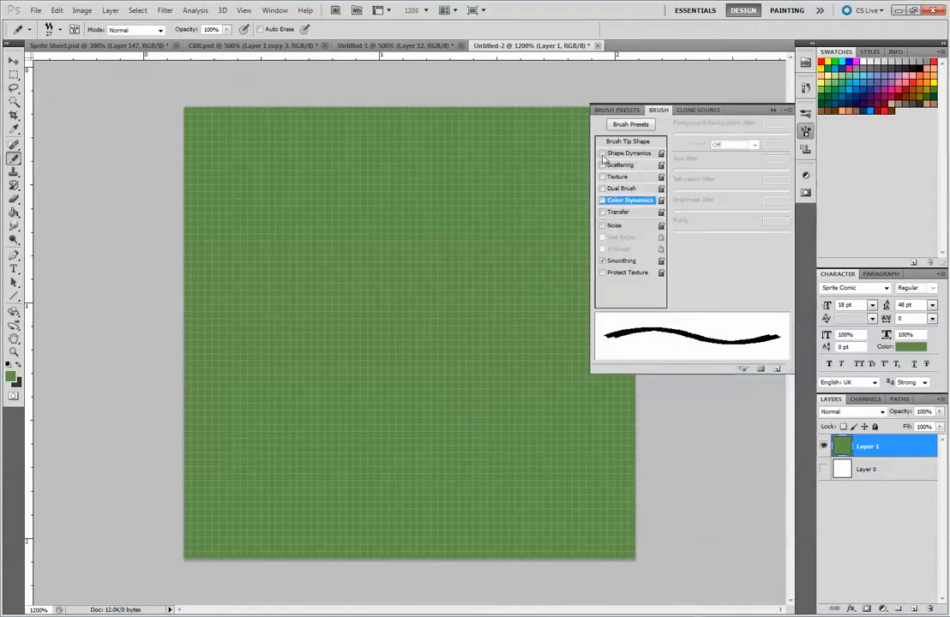
left_click(603, 155)
left_click(603, 154)
left_click(603, 201)
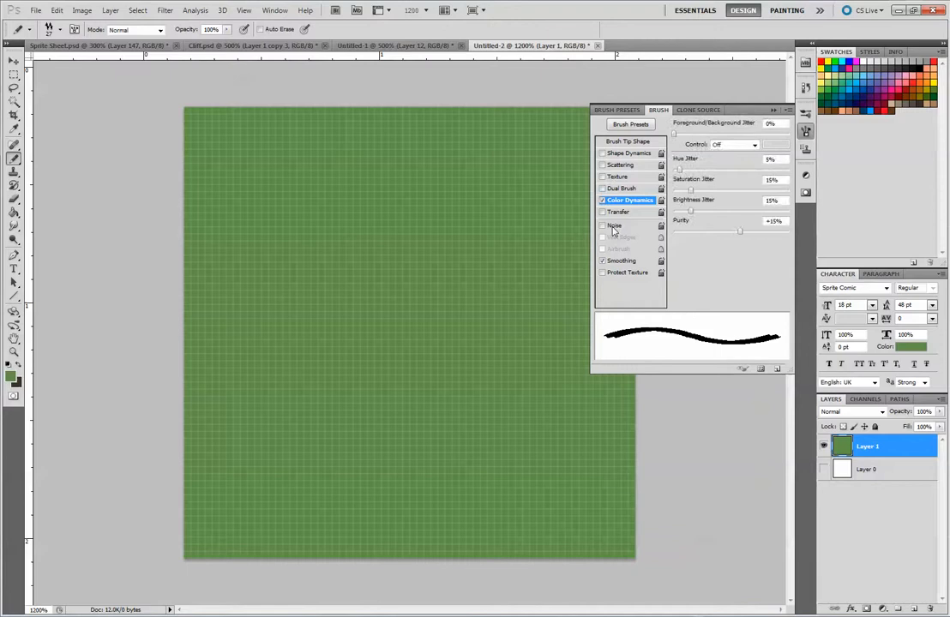
double_click(776, 181)
left_click(769, 200)
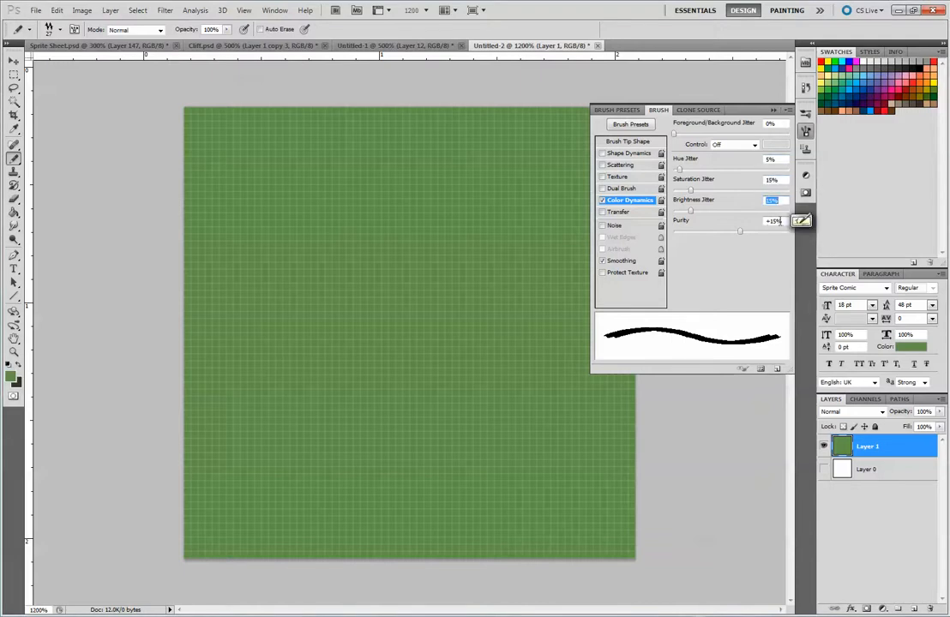
left_click(776, 221)
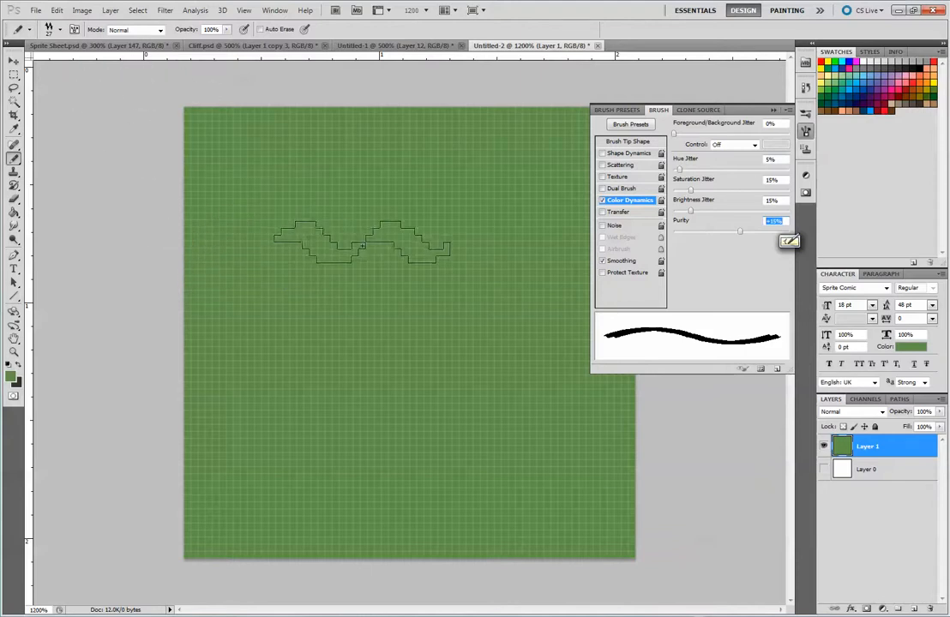
Step: Stamp a test mark with the zigzag brush at the tile's left edge, and undo it
left_click(167, 172)
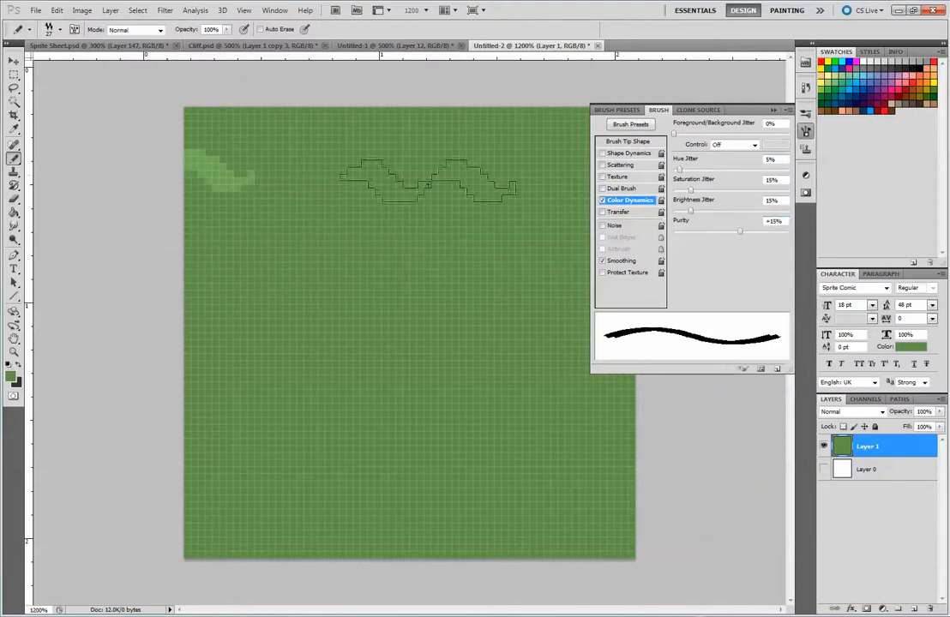
key("[")
key("ctrl+z")
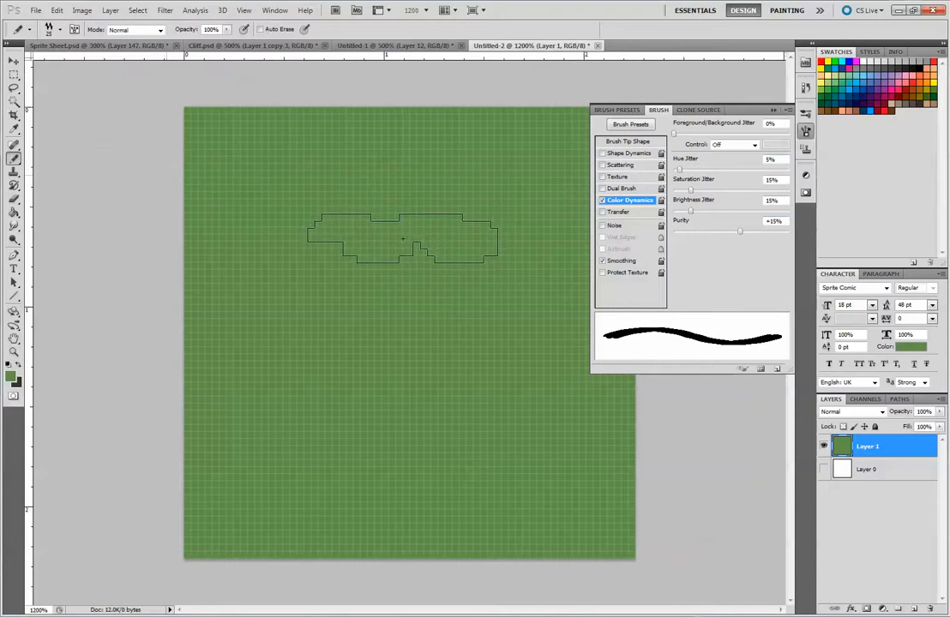
Step: Reduce the zigzag pencil brush to about 7 px
key("[")
key("[")
key("[")
key("[")
key("[")
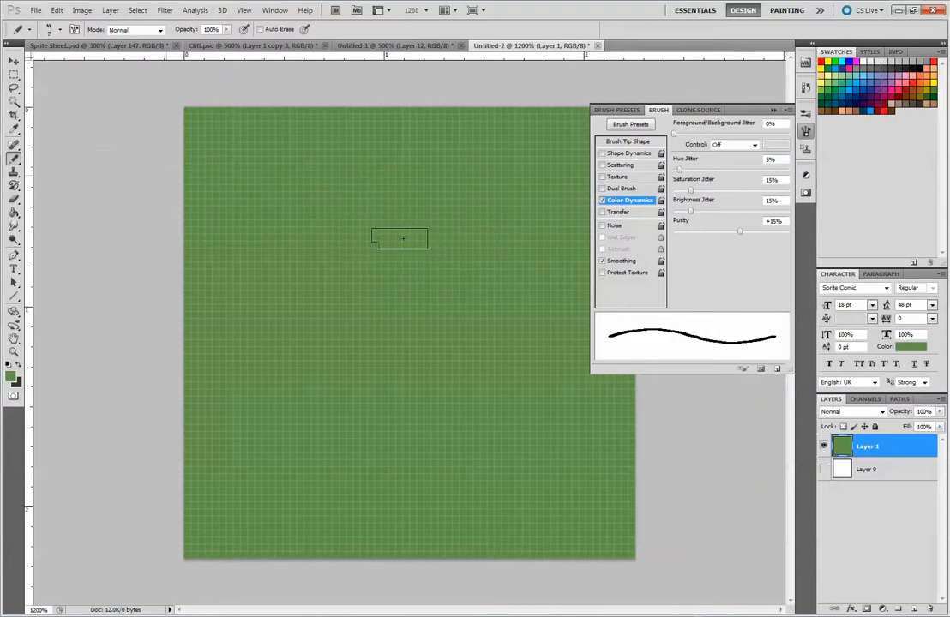
Step: Reduce the zigzag pencil brush to 1 px and scribble color-varying green strokes across the tile, leaving a plain border
key("[")
key("[")
key("[")
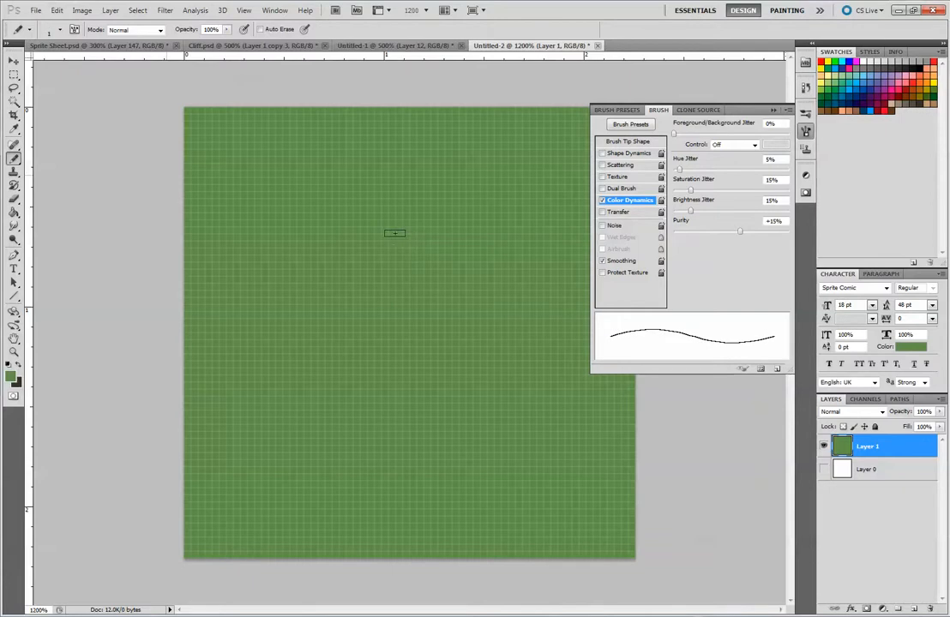
mouse_move(389, 161)
left_mouse_down()
mouse_move(282, 159)
mouse_move(388, 144)
mouse_move(470, 156)
left_mouse_up()
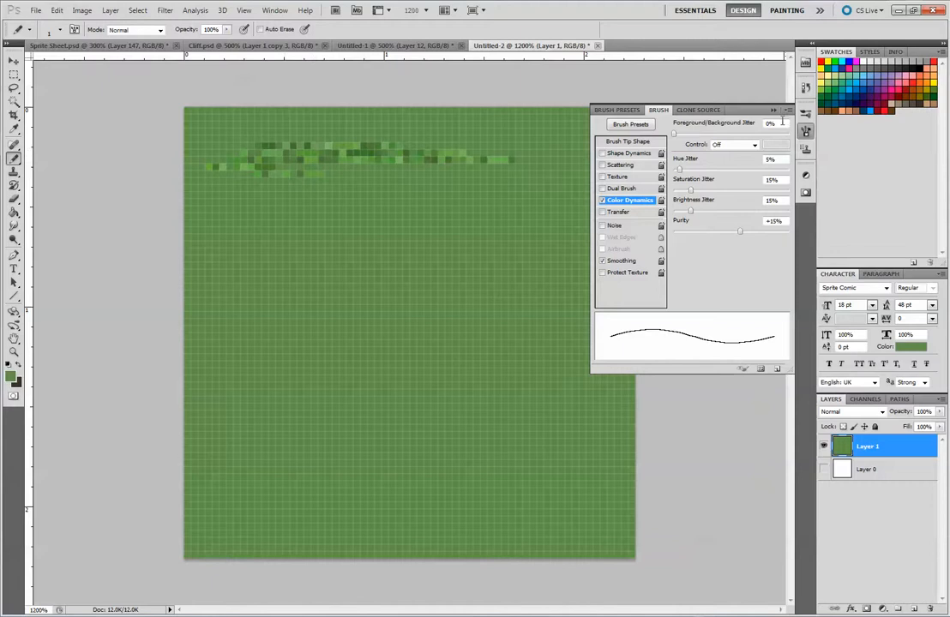
left_click(775, 111)
mouse_move(547, 138)
left_mouse_down()
mouse_move(341, 161)
mouse_move(530, 187)
mouse_move(401, 152)
mouse_move(246, 153)
mouse_move(206, 167)
mouse_move(257, 201)
mouse_move(373, 229)
mouse_move(399, 184)
mouse_move(480, 163)
mouse_move(463, 137)
mouse_move(498, 224)
mouse_move(463, 201)
mouse_move(334, 214)
mouse_move(240, 257)
mouse_move(265, 268)
mouse_move(297, 304)
mouse_move(463, 308)
mouse_move(508, 319)
mouse_move(278, 342)
mouse_move(329, 342)
mouse_move(240, 364)
mouse_move(429, 377)
mouse_move(528, 352)
mouse_move(471, 313)
mouse_move(377, 319)
mouse_move(266, 287)
mouse_move(351, 381)
mouse_move(244, 341)
mouse_move(515, 339)
mouse_move(257, 390)
mouse_move(446, 403)
mouse_move(549, 424)
mouse_move(327, 438)
mouse_move(257, 463)
mouse_move(540, 464)
mouse_move(428, 454)
mouse_move(257, 510)
mouse_move(394, 515)
mouse_move(520, 474)
mouse_move(574, 438)
mouse_move(600, 403)
mouse_move(592, 467)
mouse_move(556, 511)
mouse_move(411, 429)
mouse_move(463, 433)
mouse_move(257, 433)
mouse_move(320, 480)
mouse_move(215, 425)
mouse_move(257, 428)
mouse_move(274, 343)
mouse_move(311, 420)
mouse_move(232, 266)
mouse_move(249, 245)
mouse_move(266, 164)
mouse_move(249, 158)
mouse_move(266, 274)
mouse_move(335, 326)
mouse_move(375, 429)
mouse_move(518, 414)
left_mouse_up()
Step: Examine the painted grass texture at small scale (200%) and close up (1600%)
key("ctrl+minus")
key("ctrl+minus")
key("ctrl+minus")
key("ctrl+minus")
key("ctrl+minus")
key("ctrl+minus")
key("ctrl+minus")
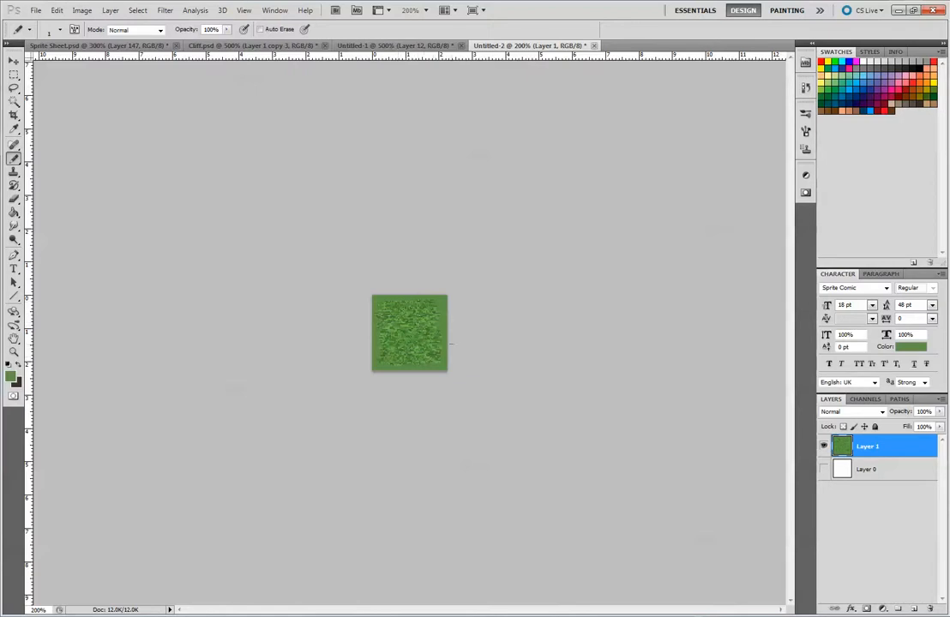
key("ctrl+plus")
key("ctrl+plus")
key("ctrl+plus")
key("ctrl+plus")
key("ctrl+plus")
key("ctrl+plus")
key("ctrl+plus")
key("ctrl+plus")
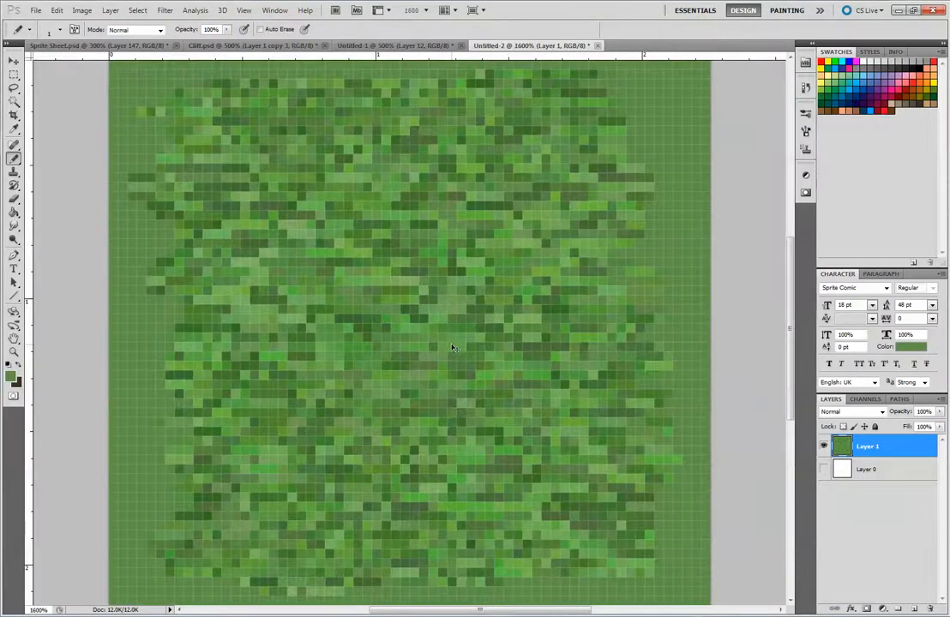
key("ctrl+minus")
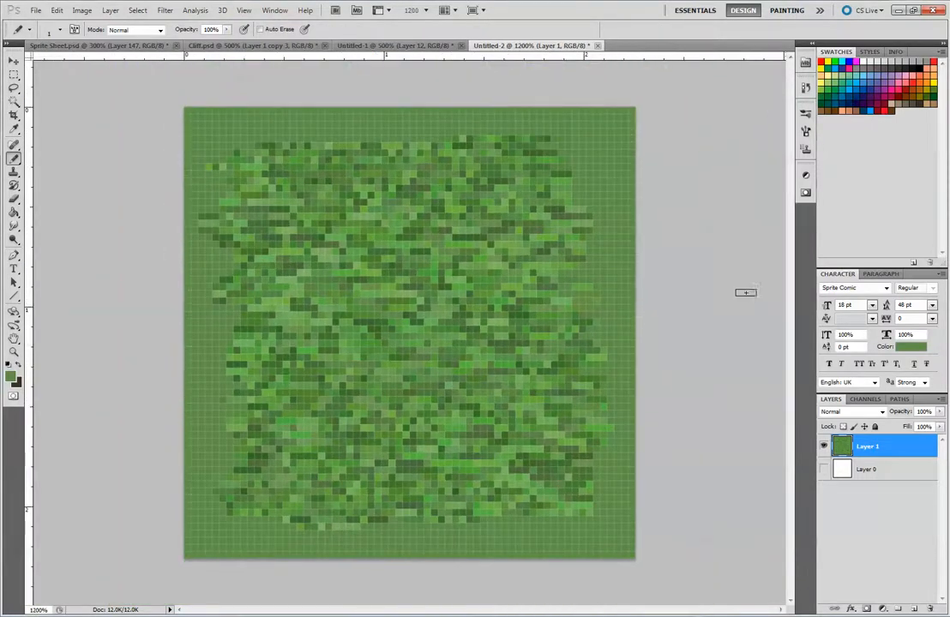
left_click(940, 412)
mouse_move(932, 429)
left_mouse_down()
mouse_move(921, 429)
mouse_move(946, 429)
left_mouse_up()
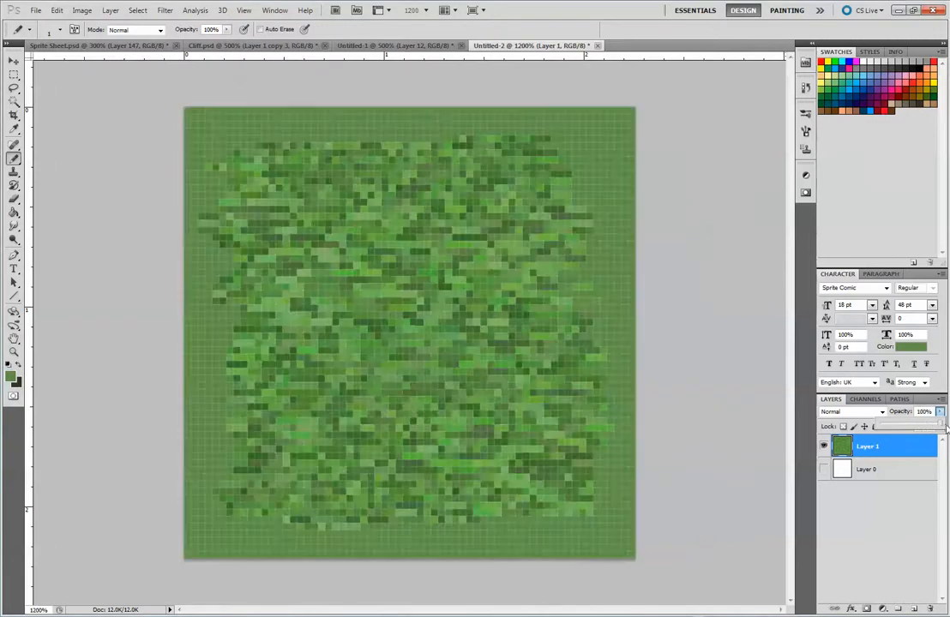
Step: Add a new layer above the painted grass texture and fill it with the green foreground color at 100% opacity
left_click(914, 609)
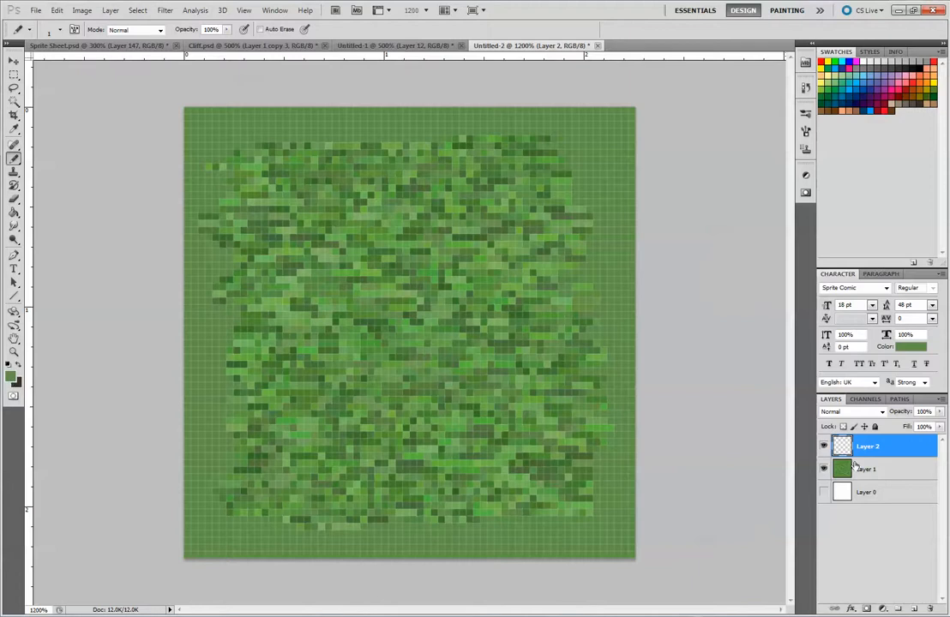
left_click(56, 9)
left_click(86, 177)
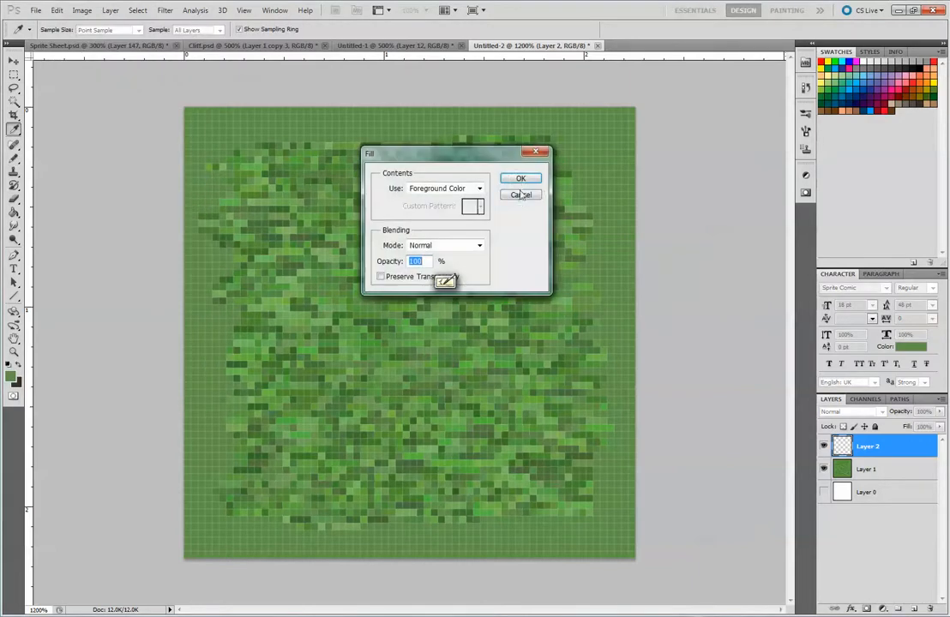
left_click(518, 178)
key("b")
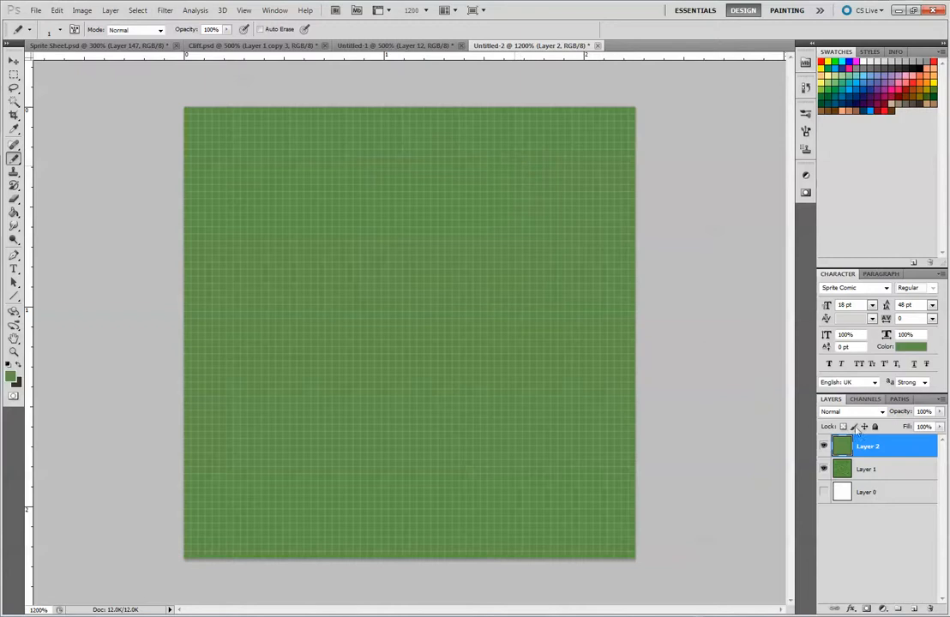
left_click(825, 469, "alt")
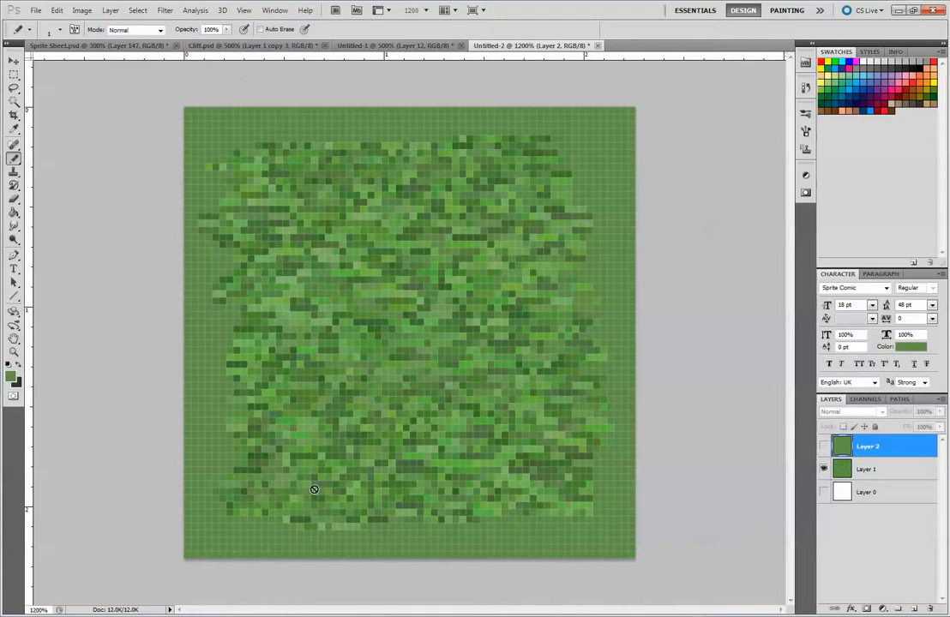
left_click(823, 446)
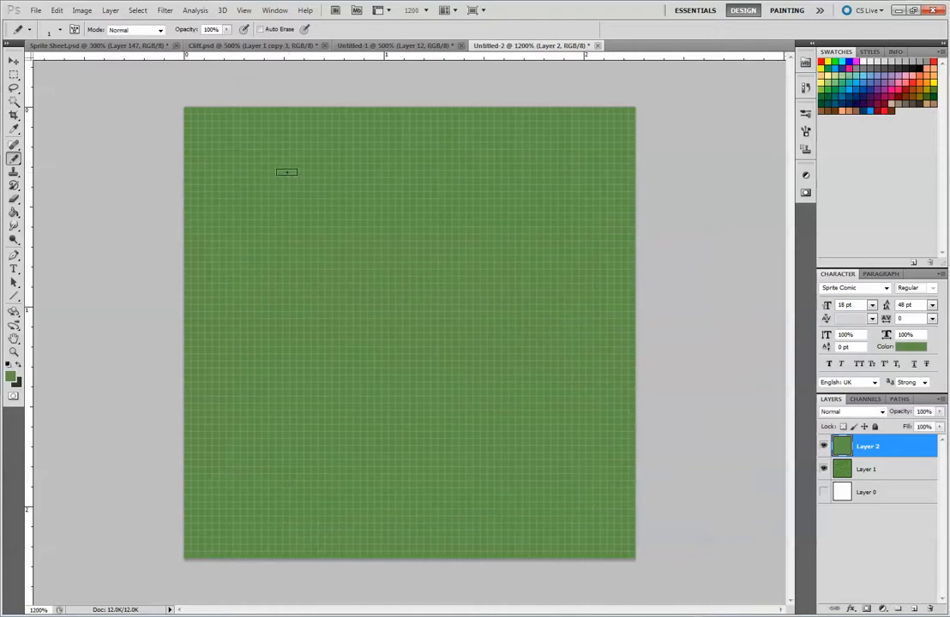
Step: Choose the plain 1 px brush preset as the Pencil tool's tip
left_click(14, 157)
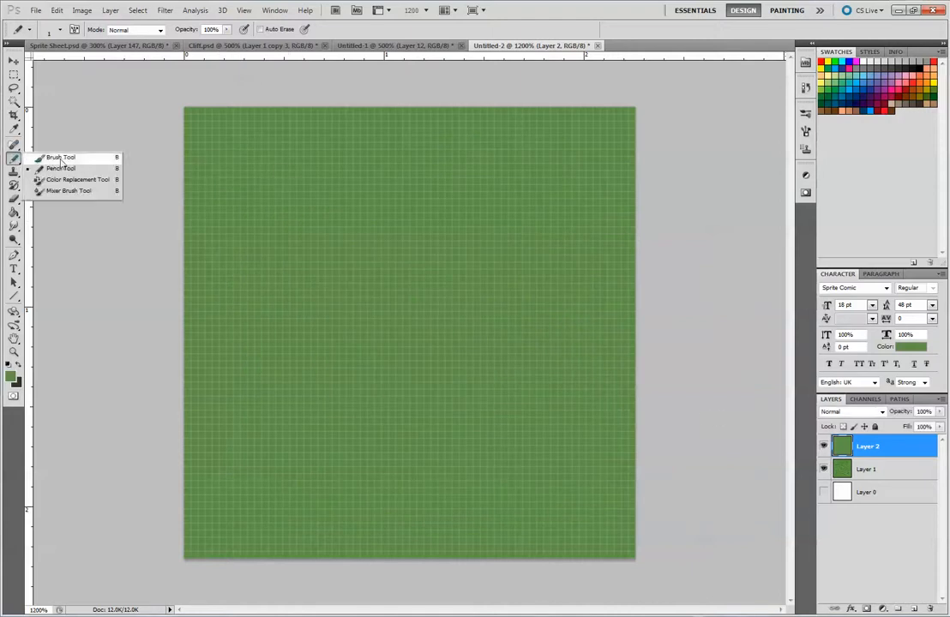
left_click(62, 169)
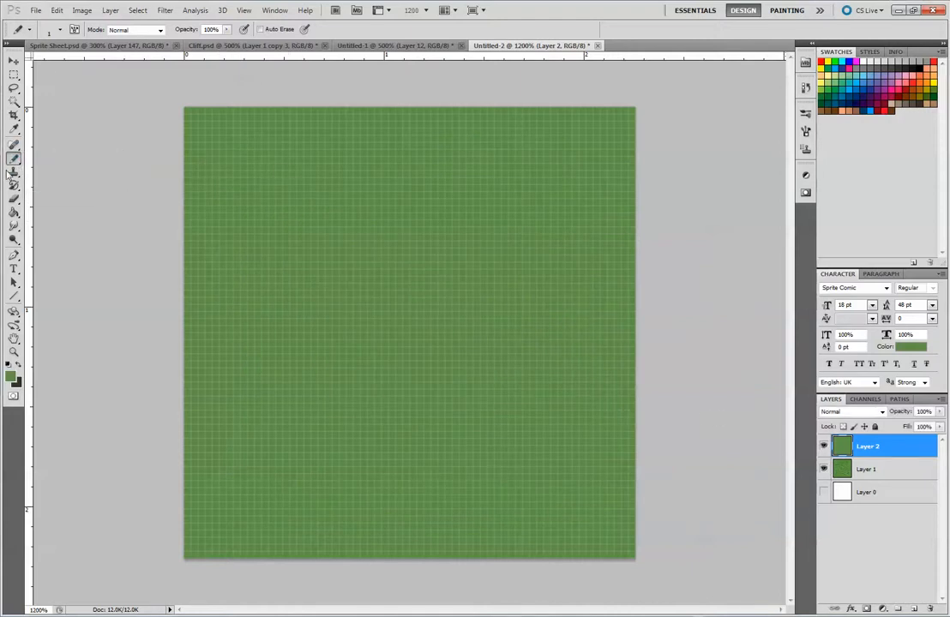
left_click(60, 29)
left_click_drag(135, 147, 136, 277)
scroll(136, 277, "up", 5)
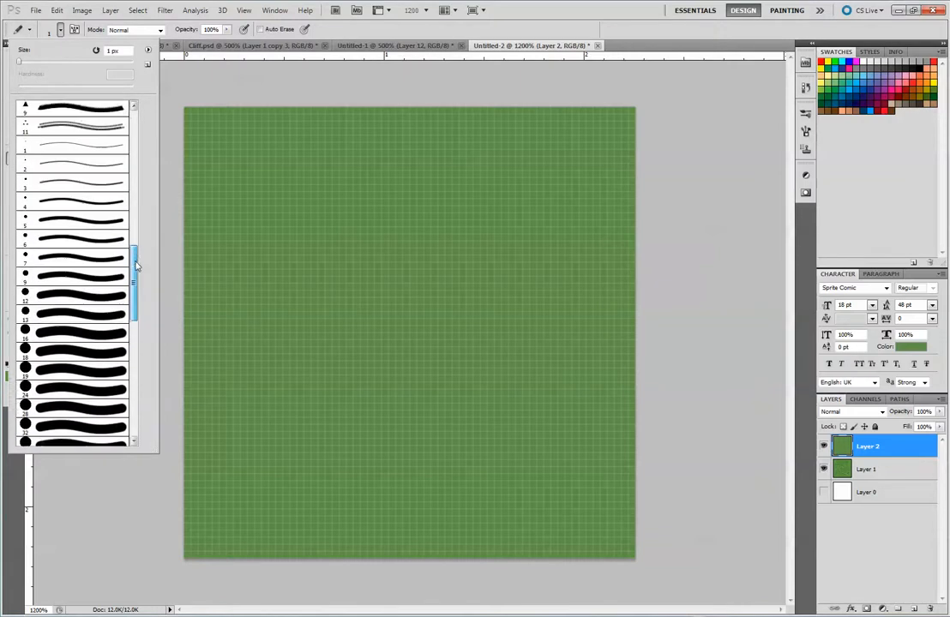
left_click(120, 233)
left_click(399, 241)
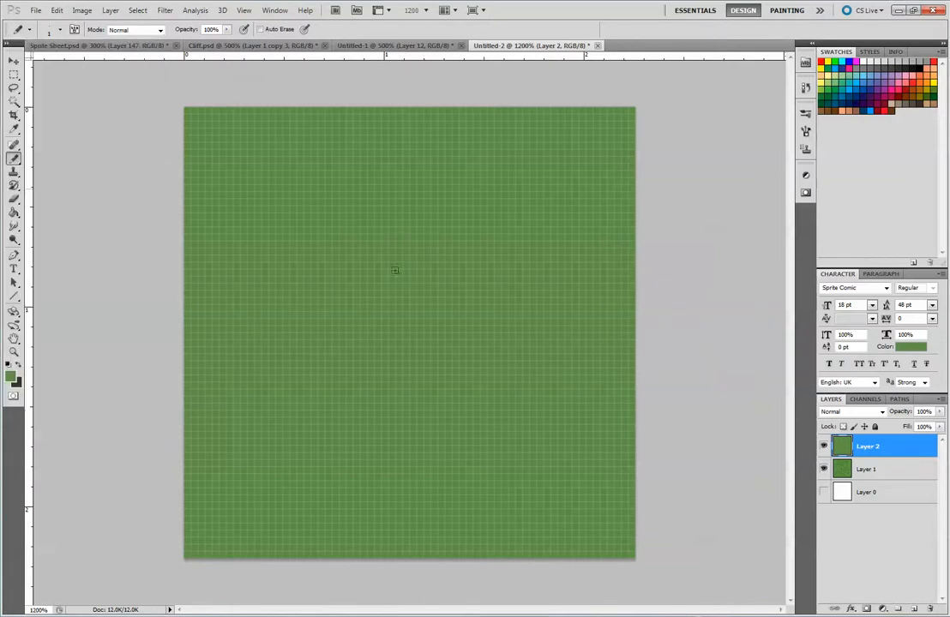
Step: Set the foreground color to the darker green #3d652b
left_click(12, 377)
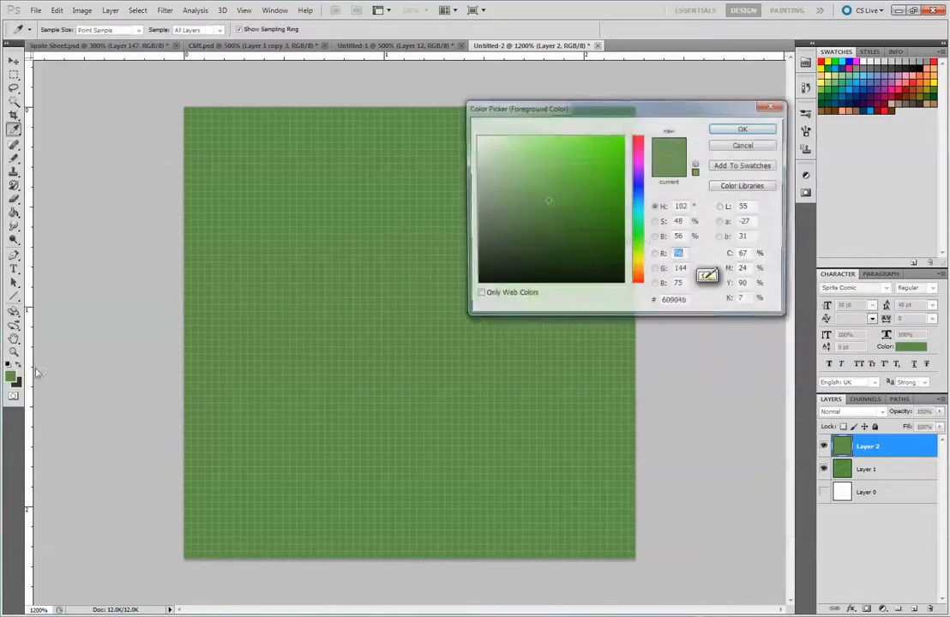
mouse_move(546, 200)
left_mouse_down()
mouse_move(562, 229)
mouse_move(554, 218)
left_mouse_up()
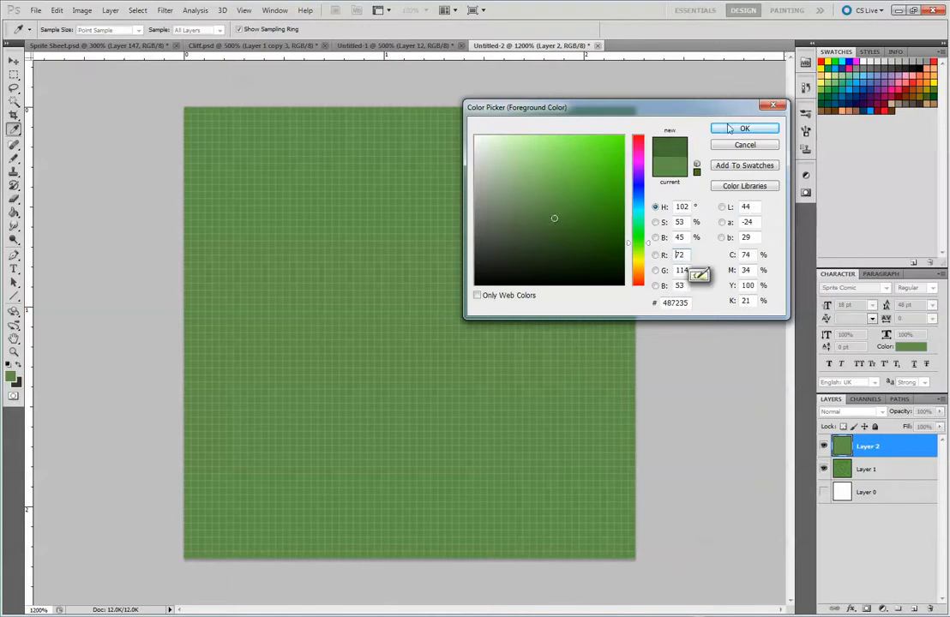
left_click_drag(556, 165, 561, 225)
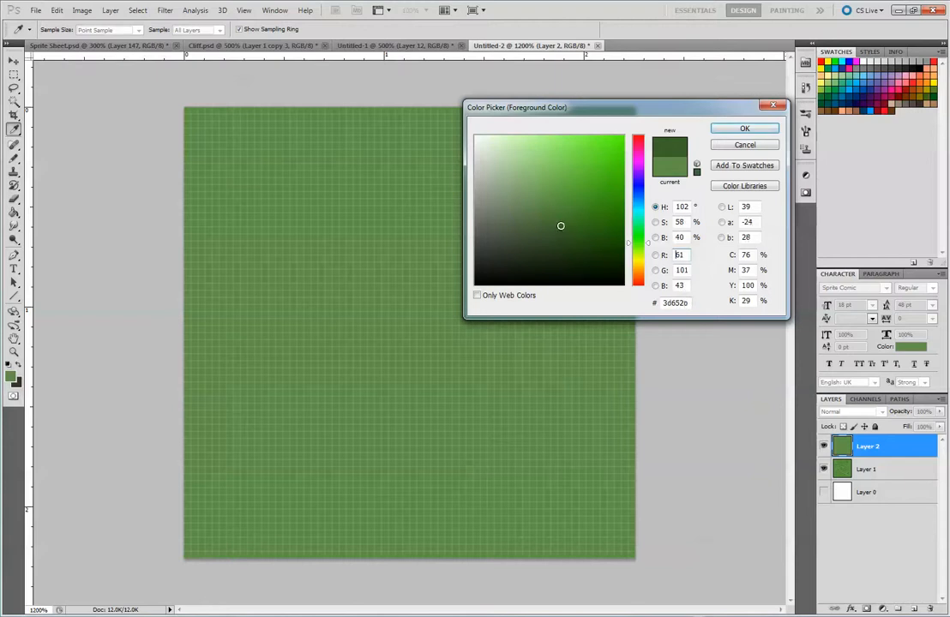
left_click(741, 129)
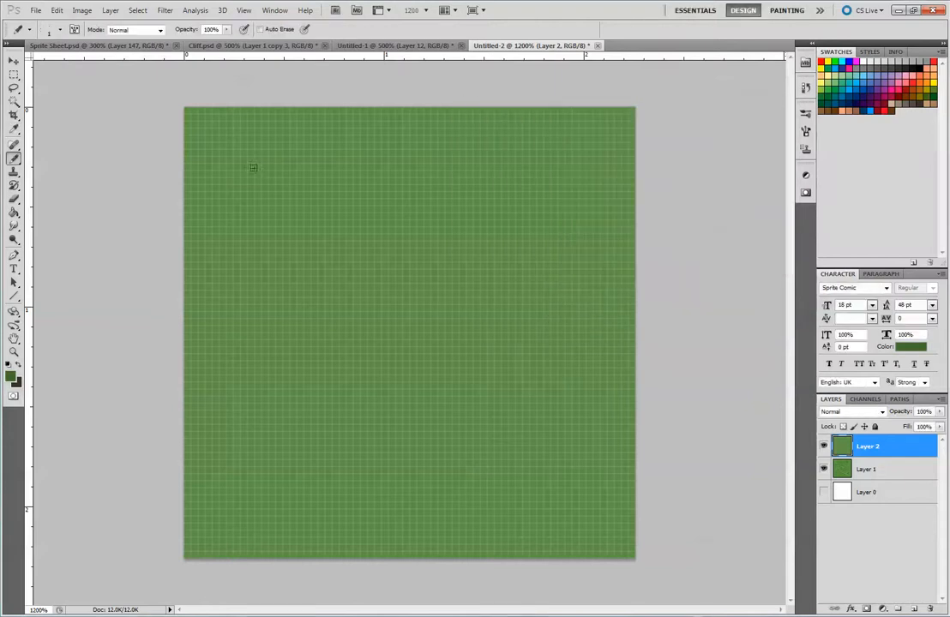
Step: Draw a row of jagged dark green grass tufts across the upper part of the tile on Layer 2
mouse_move(254, 196)
left_mouse_down()
mouse_move(241, 161)
mouse_move(257, 181)
mouse_move(265, 153)
mouse_move(271, 185)
mouse_move(292, 161)
mouse_move(261, 136)
mouse_move(353, 182)
mouse_move(325, 139)
mouse_move(361, 176)
mouse_move(391, 141)
mouse_move(368, 154)
left_mouse_up()
left_click(260, 137)
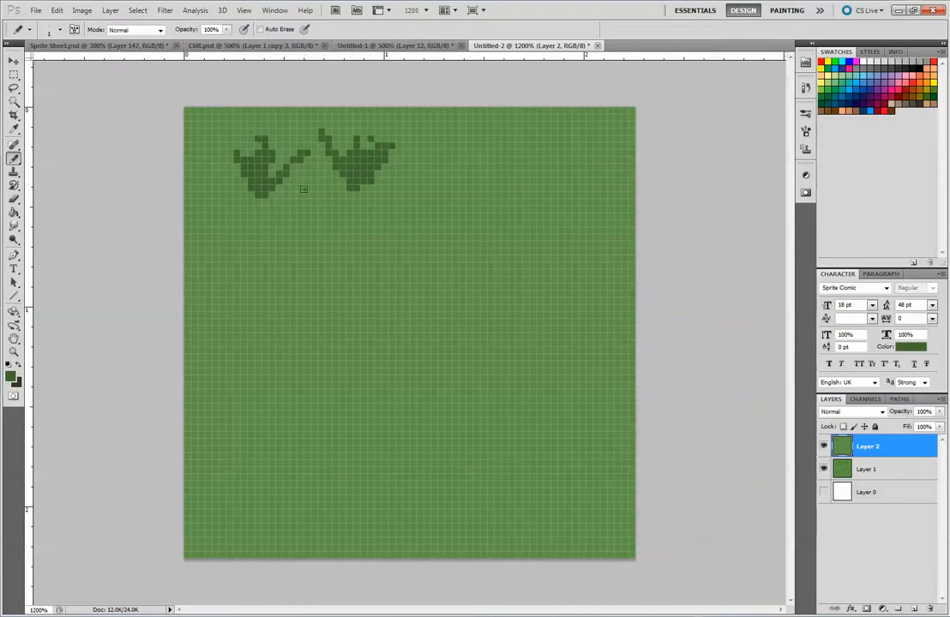
left_click_drag(298, 170, 334, 148)
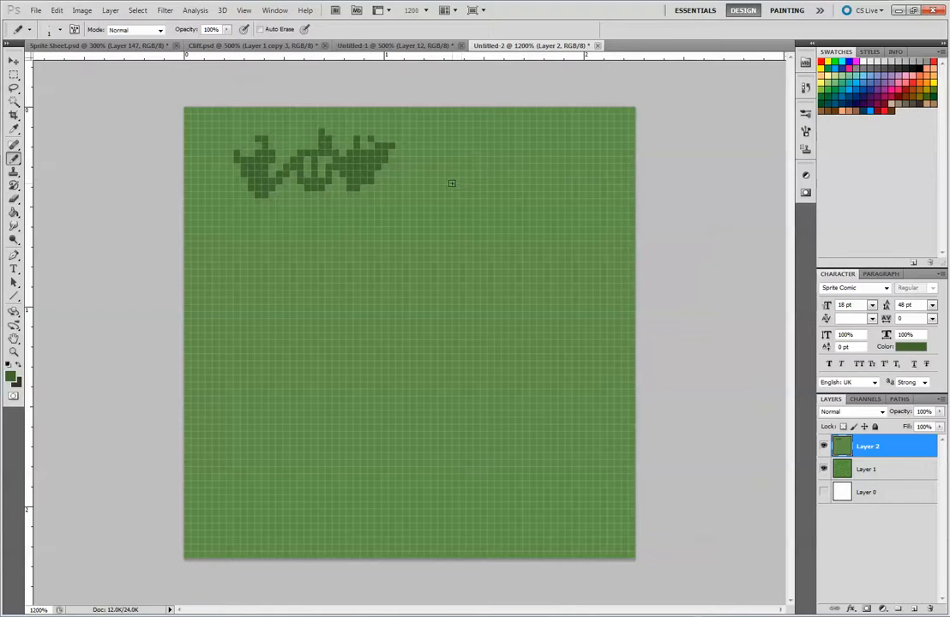
mouse_move(412, 137)
left_mouse_down()
mouse_move(431, 189)
mouse_move(435, 148)
mouse_move(430, 188)
mouse_move(459, 145)
mouse_move(482, 176)
mouse_move(451, 139)
mouse_move(481, 180)
left_mouse_up()
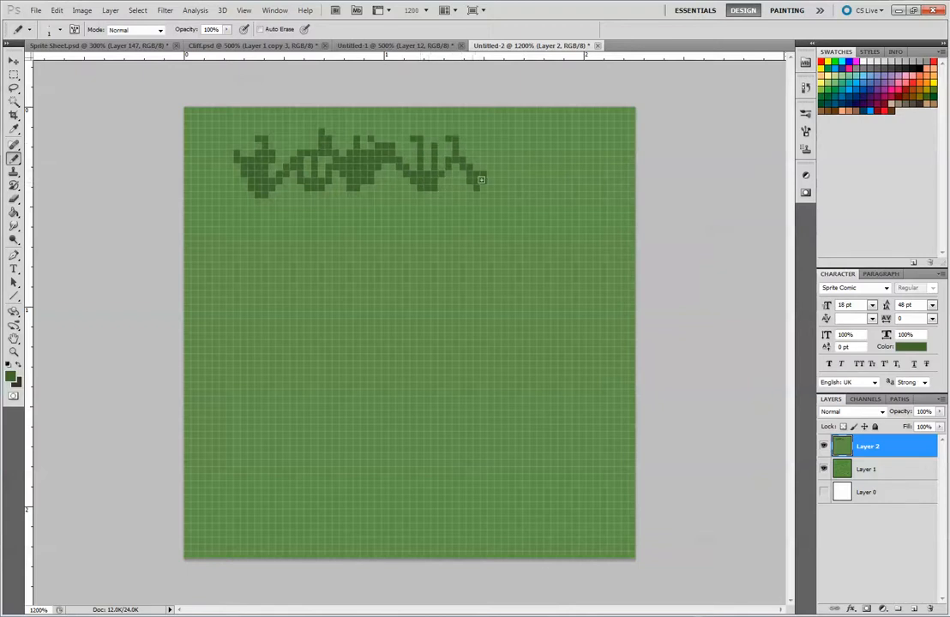
mouse_move(496, 133)
left_mouse_down()
mouse_move(488, 163)
mouse_move(504, 183)
left_mouse_up()
mouse_move(501, 132)
left_mouse_down()
mouse_move(524, 181)
mouse_move(540, 152)
mouse_move(559, 192)
mouse_move(543, 152)
mouse_move(583, 163)
left_mouse_up()
left_click_drag(583, 163, 557, 194)
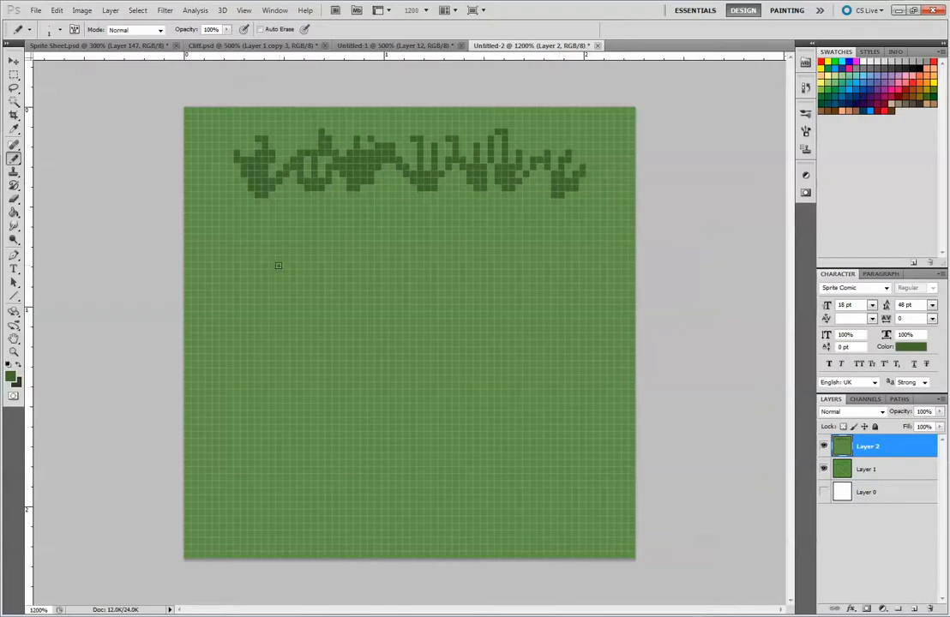
Step: Draw a second row of dark grass tufts beneath the first one, covering the left half of the tile
mouse_move(270, 272)
left_mouse_down()
mouse_move(227, 215)
mouse_move(279, 268)
mouse_move(319, 267)
left_mouse_up()
mouse_move(337, 247)
left_mouse_down()
mouse_move(325, 274)
mouse_move(320, 238)
mouse_move(331, 239)
mouse_move(343, 215)
mouse_move(338, 224)
mouse_move(309, 195)
left_mouse_up()
mouse_move(330, 214)
left_mouse_down()
mouse_move(336, 172)
mouse_move(349, 214)
left_mouse_up()
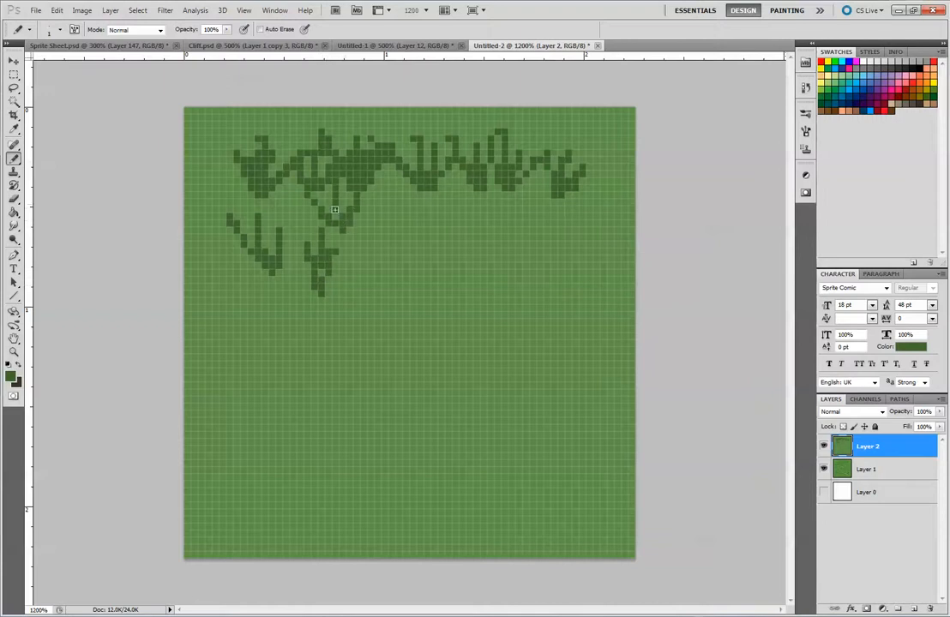
left_click_drag(300, 237, 271, 193)
mouse_move(376, 253)
left_mouse_down()
mouse_move(378, 272)
mouse_move(363, 218)
mouse_move(385, 211)
left_mouse_up()
left_click_drag(385, 255, 392, 245)
left_click_drag(395, 200, 390, 175)
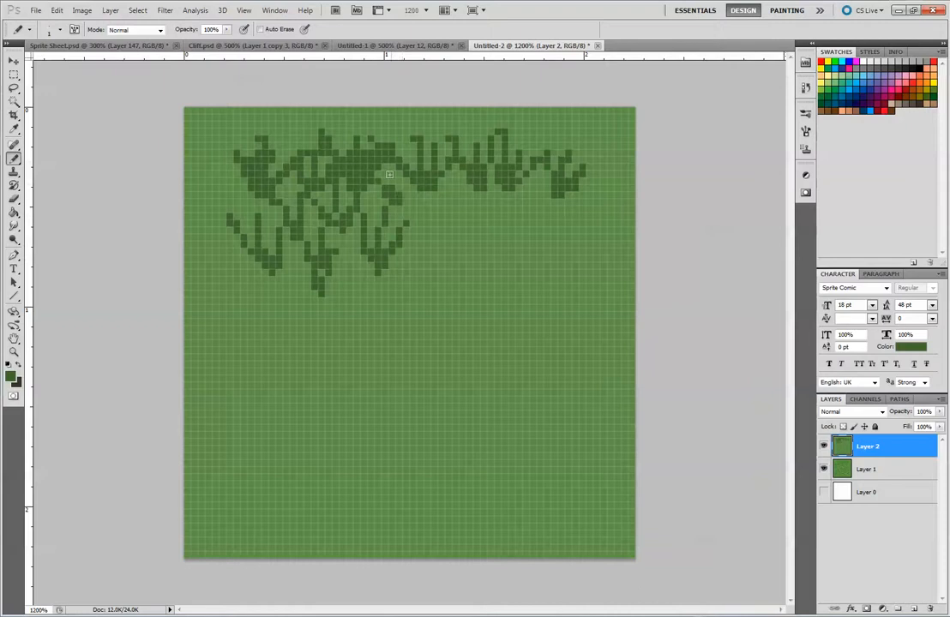
mouse_move(346, 293)
left_mouse_down()
mouse_move(352, 258)
mouse_move(333, 225)
mouse_move(360, 224)
left_mouse_up()
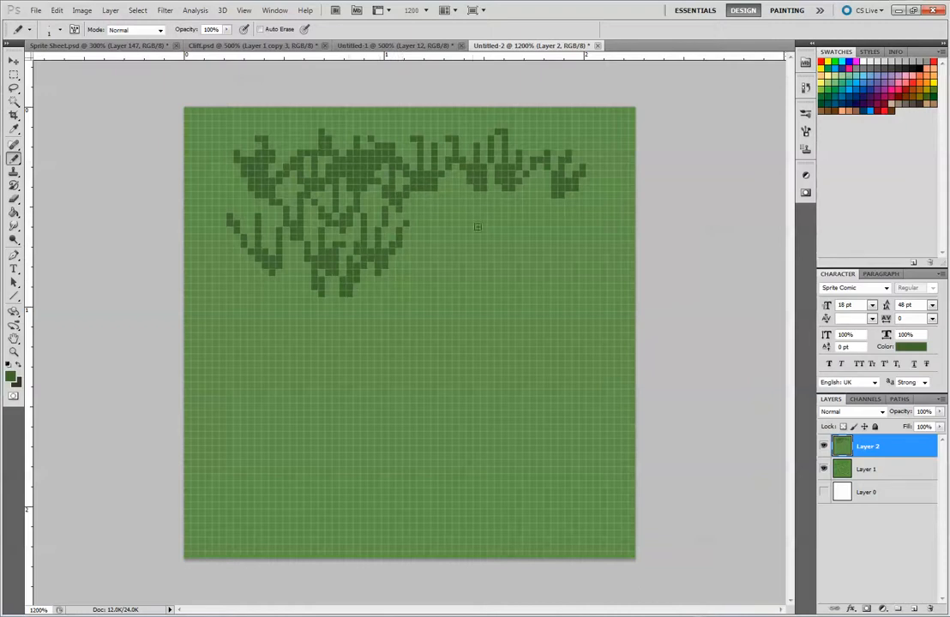
Step: Extend the second row with dark grass tufts across the right half of the tile
mouse_move(440, 237)
left_mouse_down()
mouse_move(430, 208)
mouse_move(455, 213)
mouse_move(471, 193)
mouse_move(480, 240)
left_mouse_up()
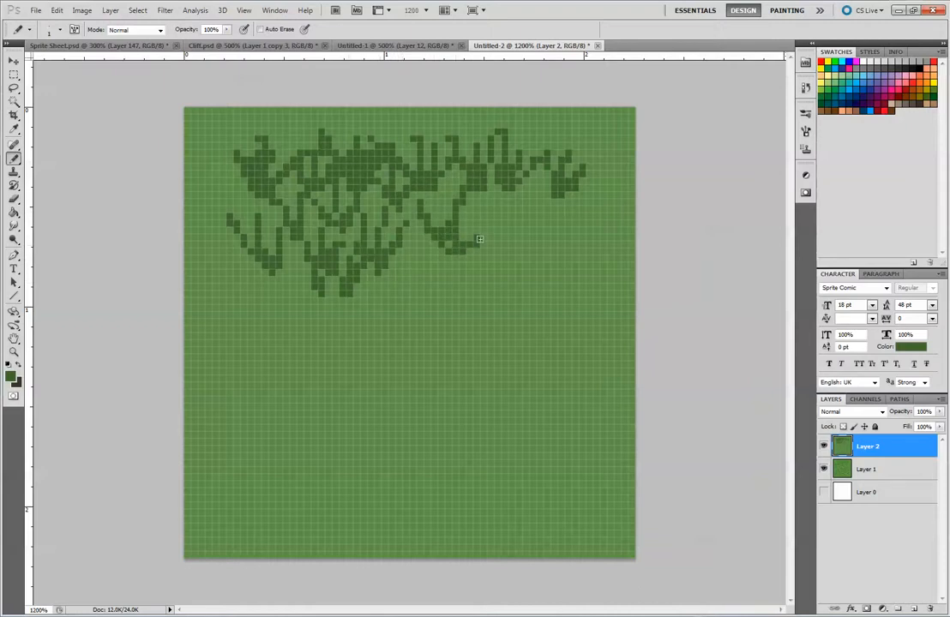
left_click_drag(427, 279, 406, 246)
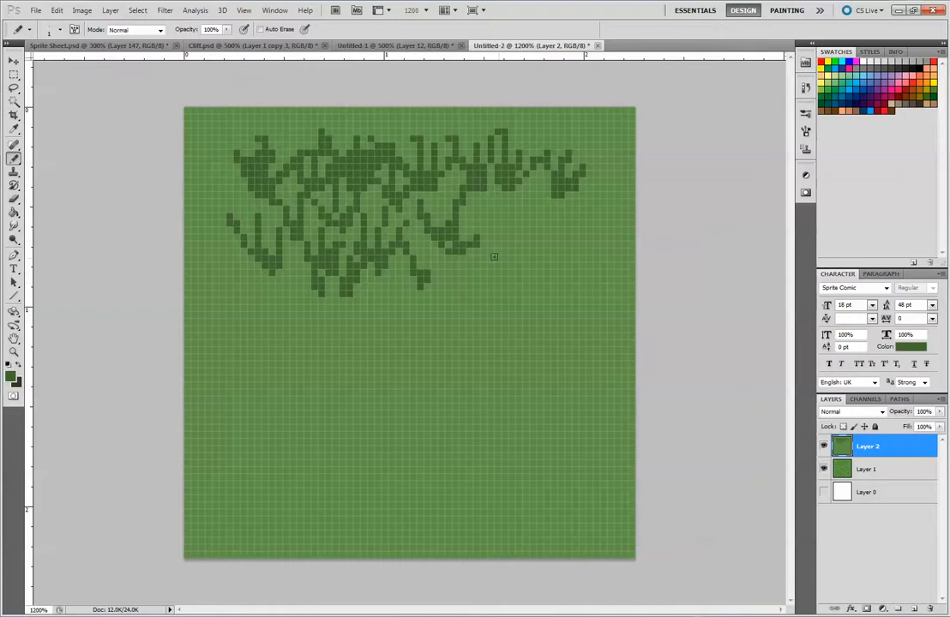
mouse_move(520, 245)
left_mouse_down()
mouse_move(505, 211)
mouse_move(528, 227)
mouse_move(533, 209)
mouse_move(525, 242)
mouse_move(519, 226)
mouse_move(538, 237)
mouse_move(545, 223)
mouse_move(484, 233)
mouse_move(479, 205)
left_mouse_up()
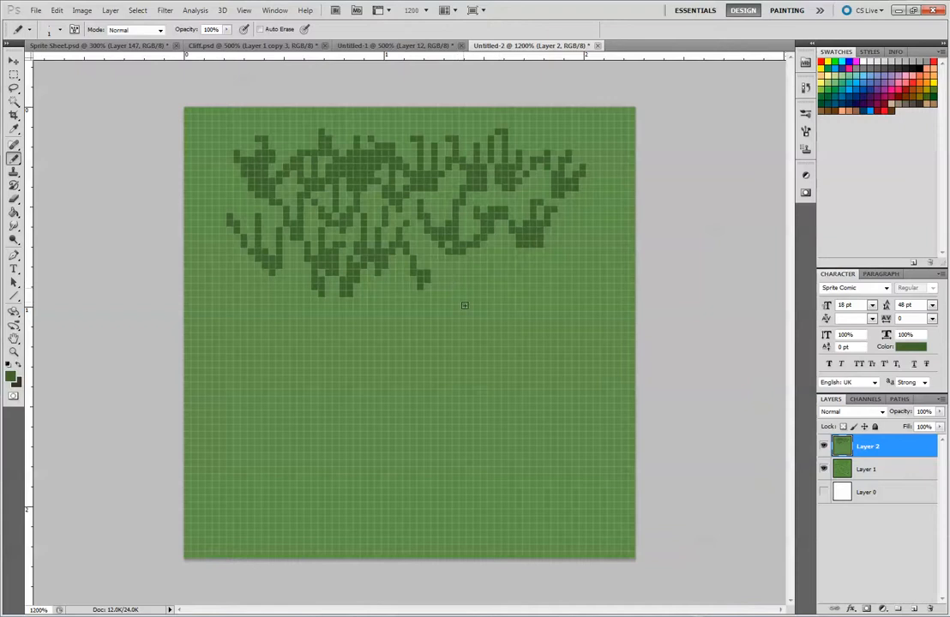
mouse_move(449, 282)
left_mouse_down()
mouse_move(473, 303)
mouse_move(477, 259)
left_mouse_up()
left_click_drag(482, 304, 498, 259)
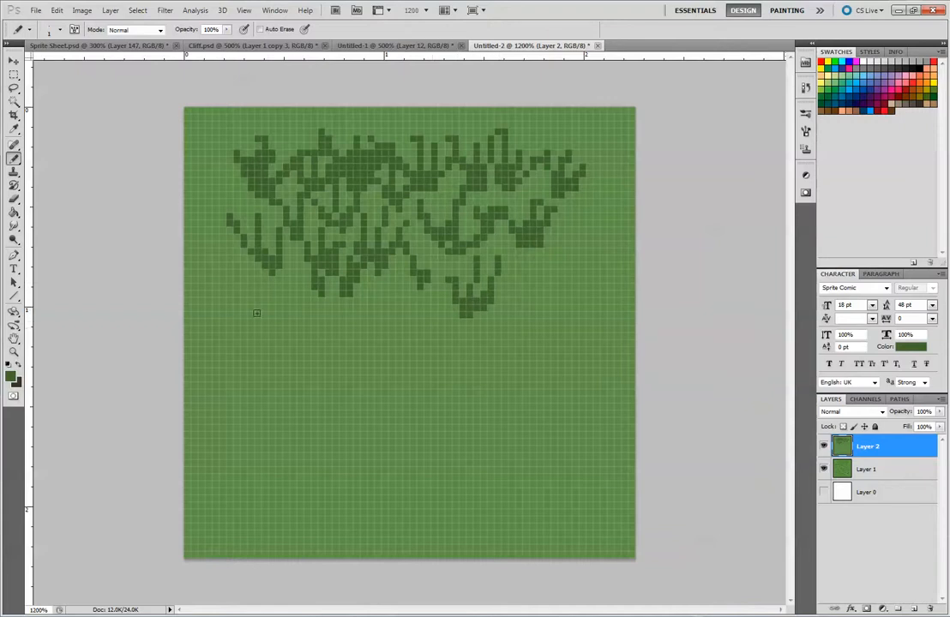
Step: Draw a third row of dark grass tufts across the tile's middle, and add one tuft near the upper right edge
mouse_move(249, 294)
left_mouse_down()
mouse_move(277, 318)
mouse_move(283, 291)
mouse_move(286, 326)
mouse_move(352, 330)
left_mouse_up()
mouse_move(358, 336)
left_mouse_down()
mouse_move(364, 304)
mouse_move(384, 296)
left_mouse_up()
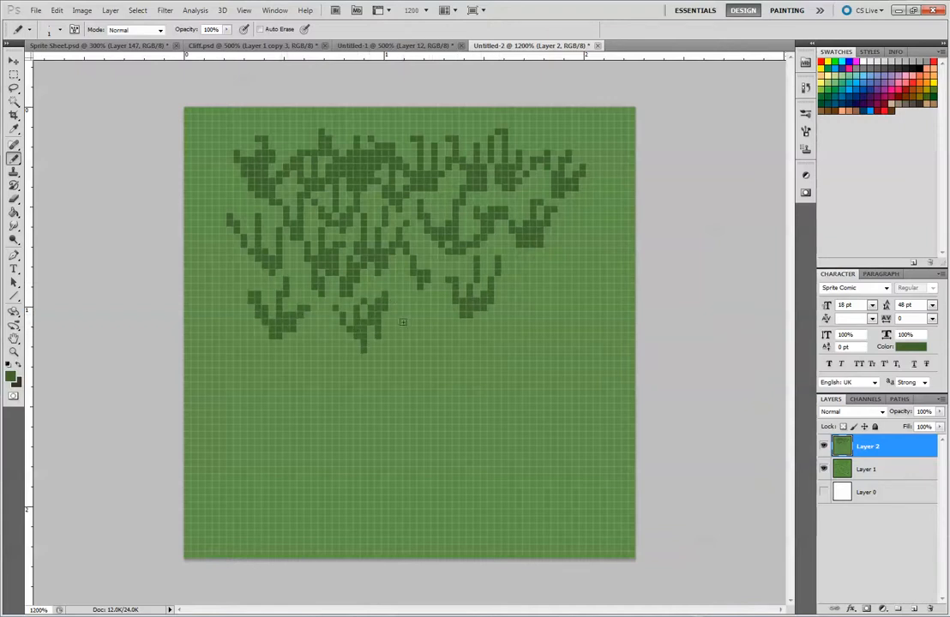
mouse_move(307, 331)
left_mouse_down()
mouse_move(322, 318)
mouse_move(335, 337)
left_mouse_up()
mouse_move(429, 329)
left_mouse_down()
mouse_move(407, 293)
mouse_move(426, 320)
mouse_move(454, 266)
left_mouse_up()
mouse_move(545, 309)
left_mouse_down()
mouse_move(544, 257)
mouse_move(539, 292)
mouse_move(565, 272)
left_mouse_up()
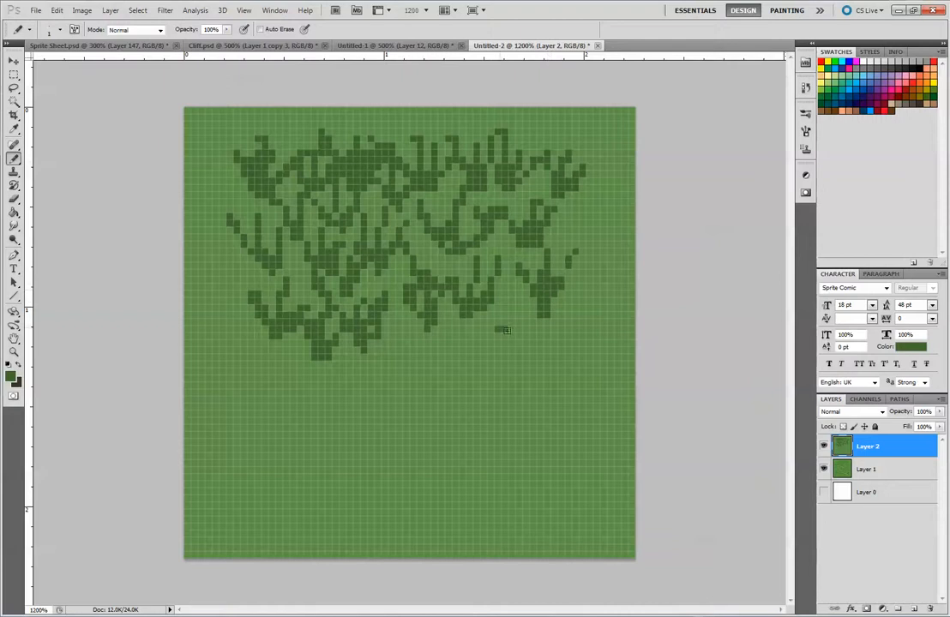
mouse_move(412, 364)
left_mouse_down()
mouse_move(400, 324)
mouse_move(427, 351)
left_mouse_up()
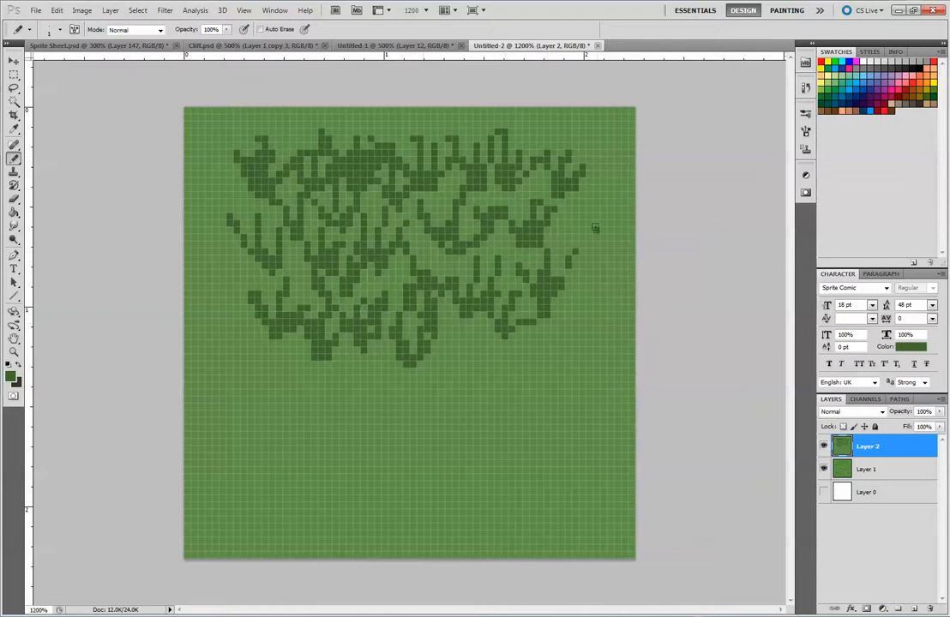
left_click_drag(585, 230, 570, 204)
left_click_drag(589, 228, 596, 167)
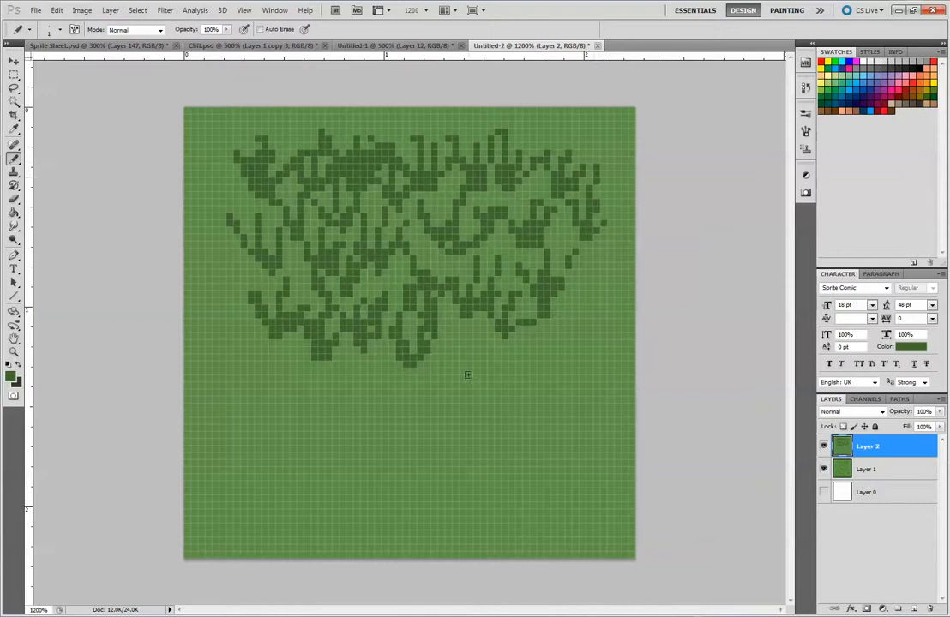
Step: Draw a fourth row of jagged dark green grass tufts across the tile, just below its middle
left_click_drag(468, 375, 444, 329)
left_click_drag(465, 351, 477, 330)
left_click_drag(472, 370, 490, 346)
mouse_move(264, 371)
left_mouse_down()
mouse_move(227, 321)
mouse_move(250, 332)
mouse_move(269, 362)
mouse_move(248, 257)
mouse_move(245, 300)
mouse_move(214, 255)
left_mouse_up()
left_click_drag(290, 391, 277, 364)
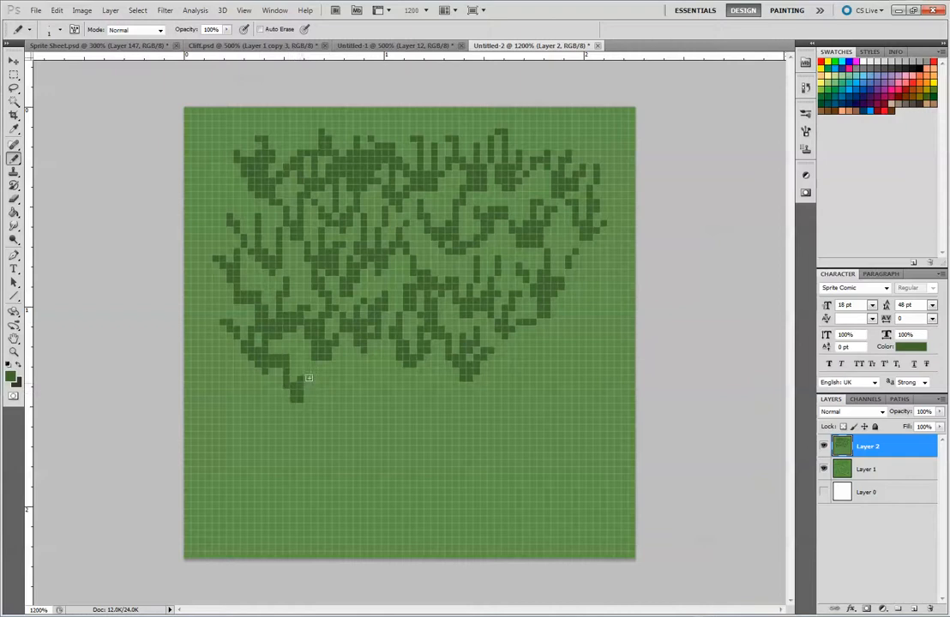
mouse_move(546, 392)
left_mouse_down()
mouse_move(531, 349)
mouse_move(552, 340)
mouse_move(552, 377)
mouse_move(572, 356)
left_mouse_up()
left_click_drag(509, 412, 504, 379)
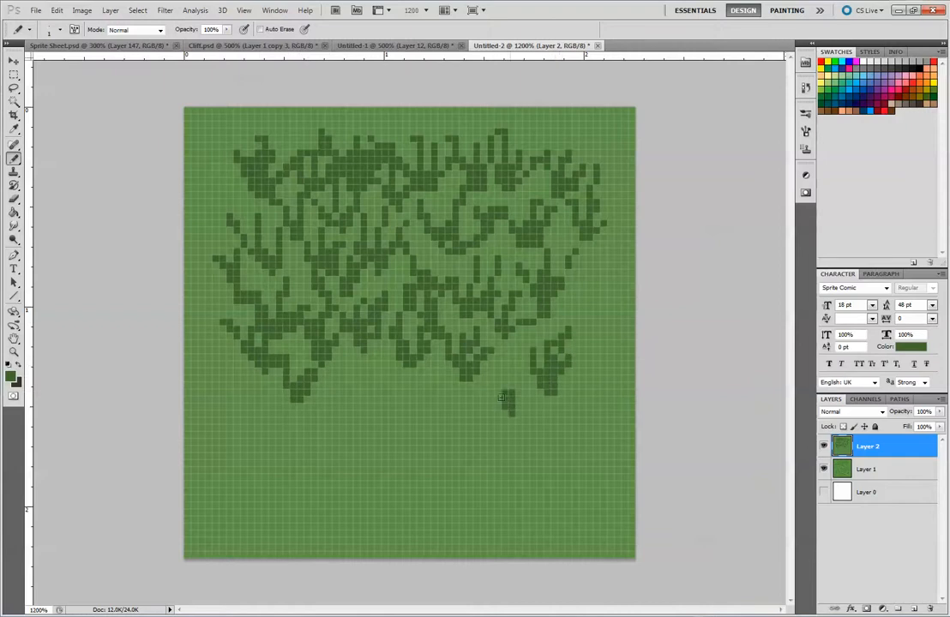
mouse_move(350, 403)
left_mouse_down()
mouse_move(360, 387)
mouse_move(369, 392)
mouse_move(373, 373)
left_mouse_up()
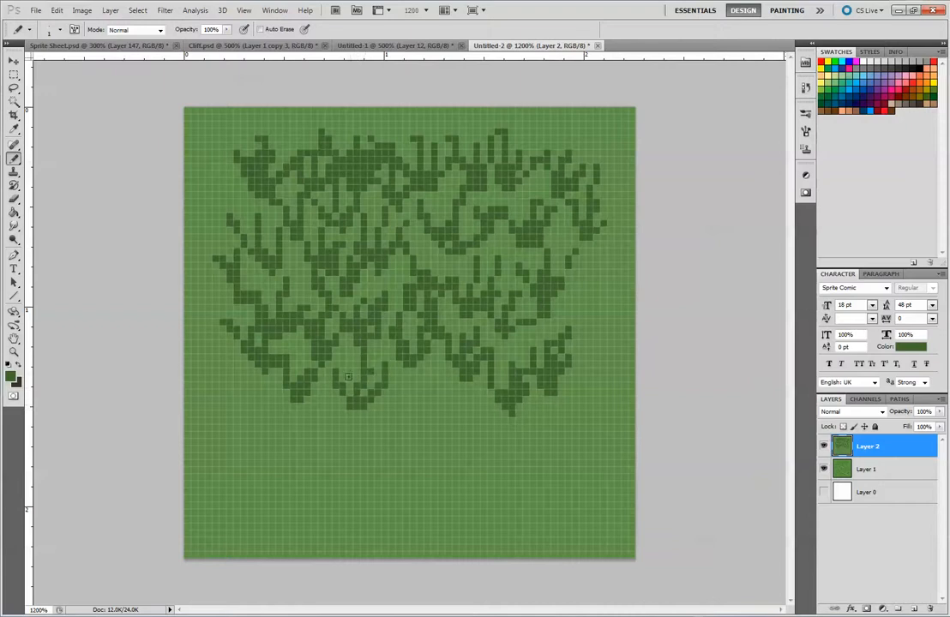
mouse_move(427, 402)
left_mouse_down()
mouse_move(413, 372)
mouse_move(456, 379)
left_mouse_up()
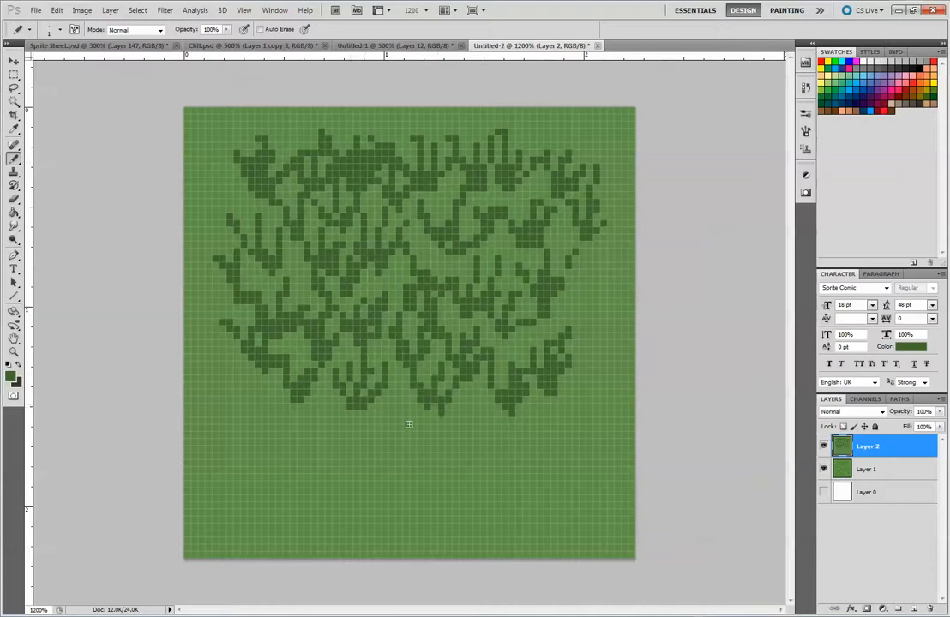
Step: Draw a fifth row of dark grass tufts across the lower part, and add tufts along the tile's right edge
mouse_move(388, 440)
left_mouse_down()
mouse_move(364, 415)
mouse_move(411, 410)
left_mouse_up()
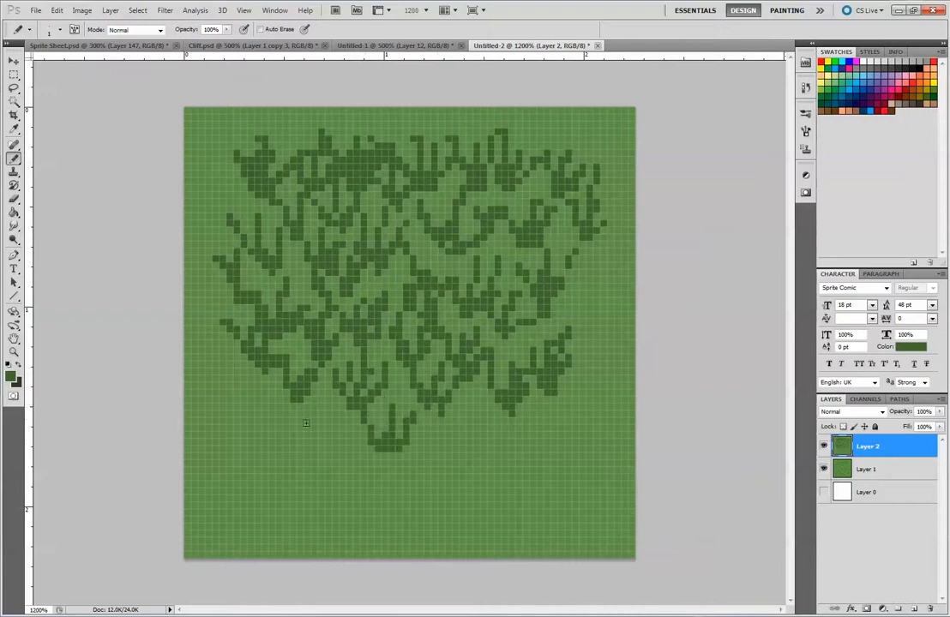
mouse_move(292, 430)
left_mouse_down()
mouse_move(316, 395)
mouse_move(315, 450)
mouse_move(307, 379)
left_mouse_up()
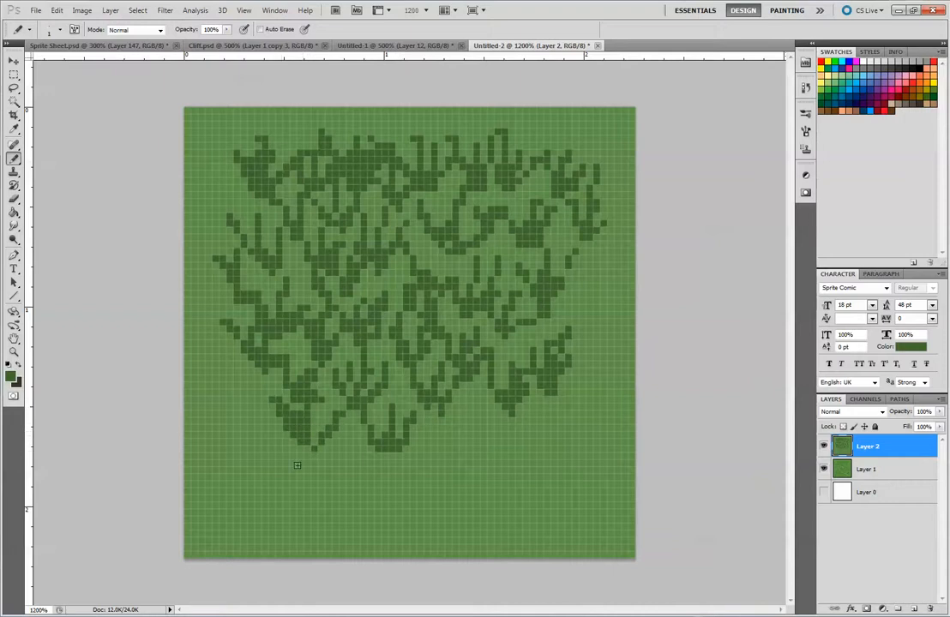
mouse_move(471, 440)
left_mouse_down()
mouse_move(474, 408)
mouse_move(491, 436)
left_mouse_up()
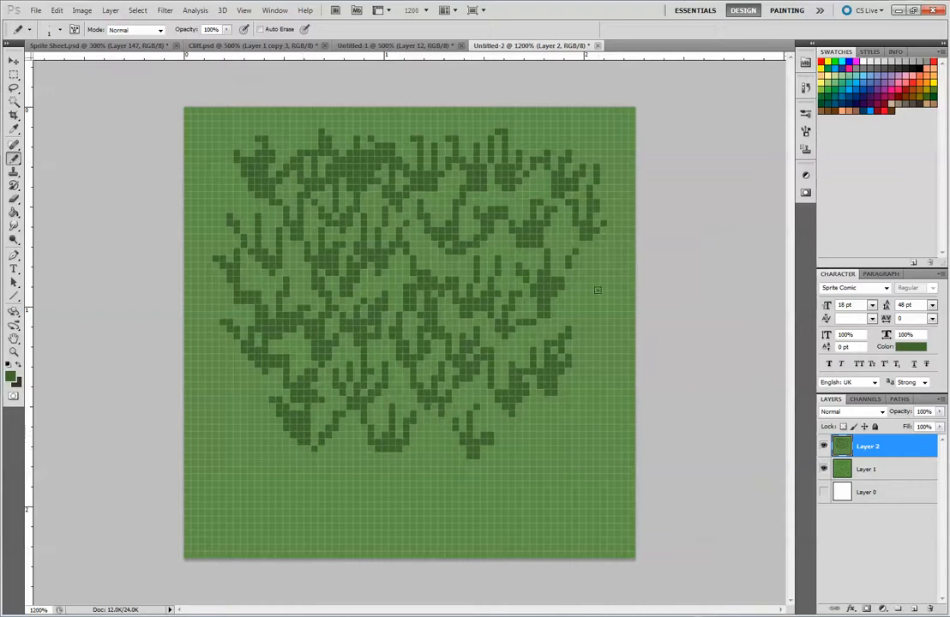
mouse_move(585, 323)
left_mouse_down()
mouse_move(572, 283)
mouse_move(600, 253)
mouse_move(610, 308)
left_mouse_up()
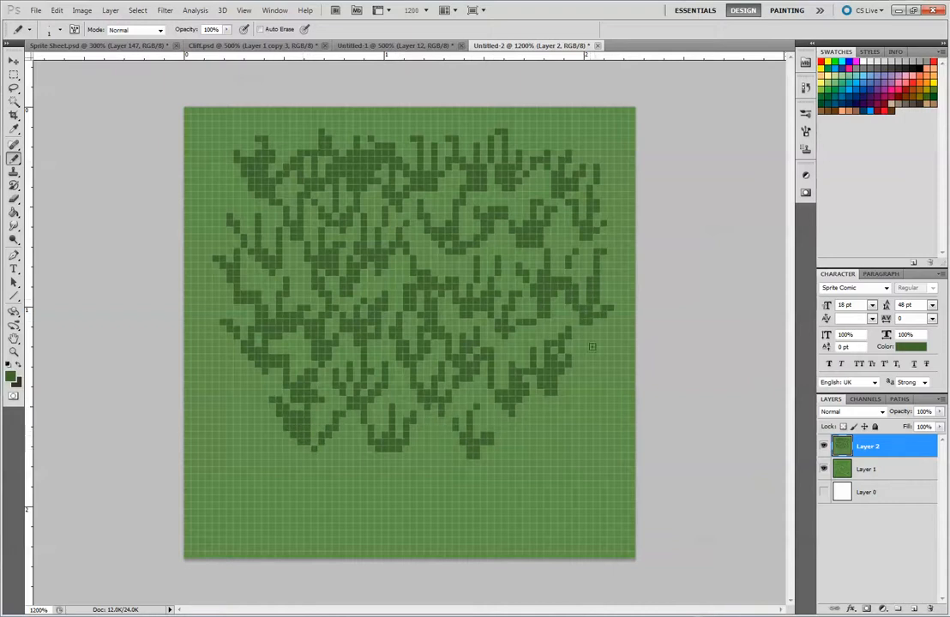
left_click_drag(587, 384, 593, 366)
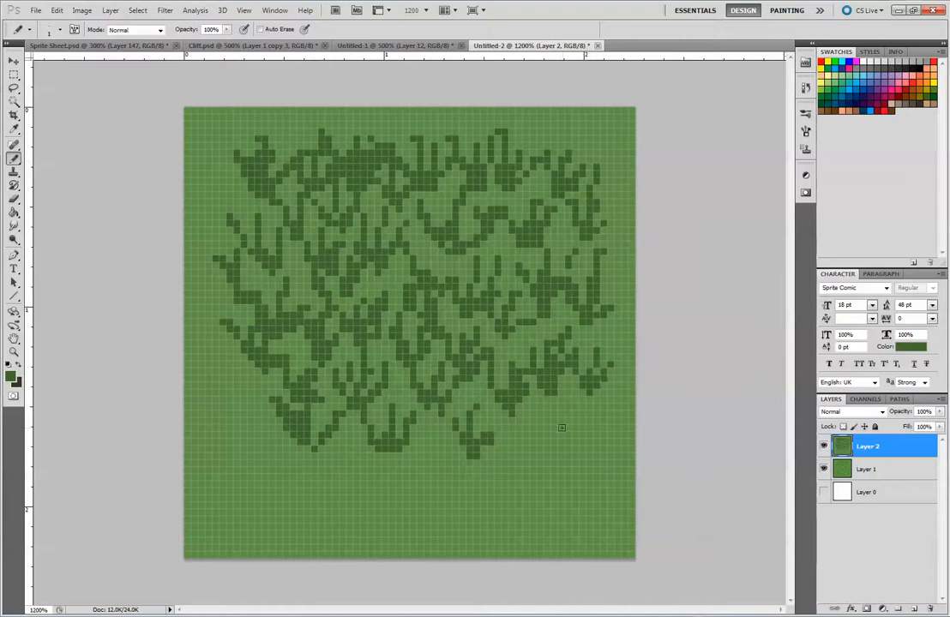
mouse_move(554, 448)
left_mouse_down()
mouse_move(540, 414)
mouse_move(568, 393)
mouse_move(590, 419)
left_mouse_up()
mouse_move(519, 478)
left_mouse_down()
mouse_move(521, 495)
mouse_move(494, 449)
mouse_move(512, 427)
left_mouse_up()
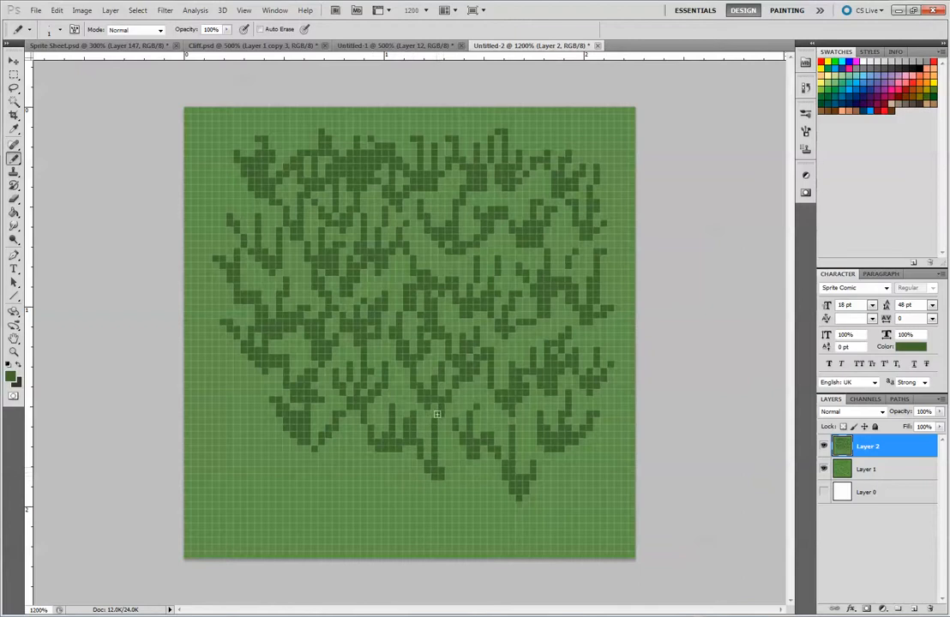
Step: Fill the tile's lower left area with dark grass tufts, and add one tuft near the lower right edge
left_click_drag(377, 503, 349, 464)
mouse_move(369, 501)
left_mouse_down()
mouse_move(363, 477)
mouse_move(364, 495)
left_mouse_up()
mouse_move(378, 495)
left_mouse_down()
mouse_move(378, 454)
mouse_move(399, 467)
mouse_move(399, 453)
left_mouse_up()
left_click_drag(321, 479, 329, 498)
left_click_drag(322, 495, 308, 480)
left_click_drag(321, 474, 329, 440)
left_click_drag(332, 486, 350, 442)
left_click_drag(260, 470, 248, 398)
mouse_move(573, 497)
left_mouse_down()
mouse_move(546, 451)
mouse_move(581, 444)
left_mouse_up()
left_click_drag(572, 495, 590, 476)
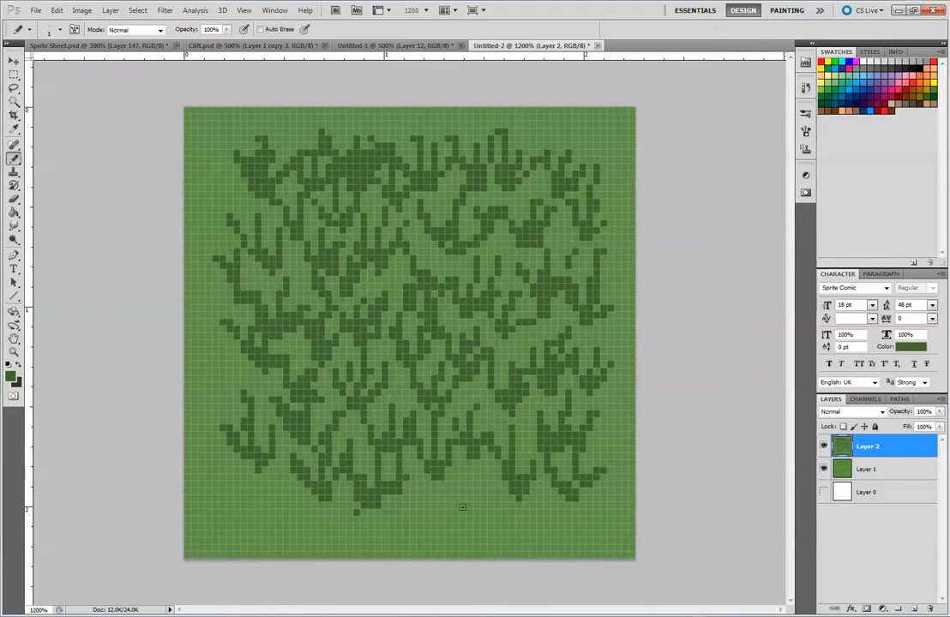
Step: Complete the tile's lowest row of dark grass tufts from left to right, filling gaps in the row above
mouse_move(462, 520)
left_mouse_down()
mouse_move(440, 486)
mouse_move(455, 450)
mouse_move(483, 471)
left_mouse_up()
left_click_drag(417, 518, 406, 483)
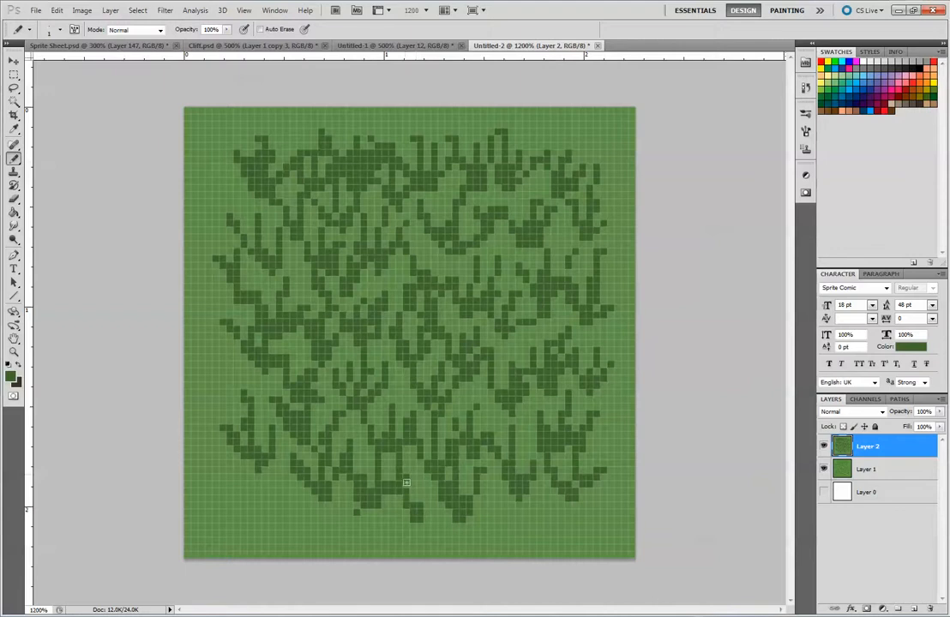
left_click_drag(367, 447, 386, 428)
mouse_move(288, 501)
left_mouse_down()
mouse_move(265, 478)
mouse_move(293, 445)
left_mouse_up()
left_click_drag(294, 504, 303, 458)
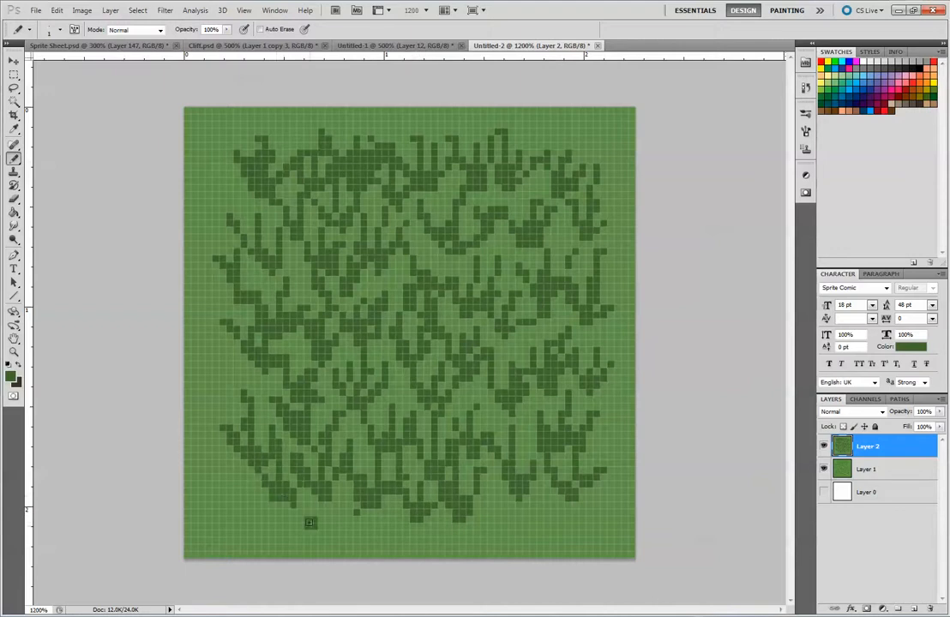
mouse_move(535, 524)
left_mouse_down()
mouse_move(532, 501)
mouse_move(539, 525)
mouse_move(490, 500)
left_mouse_up()
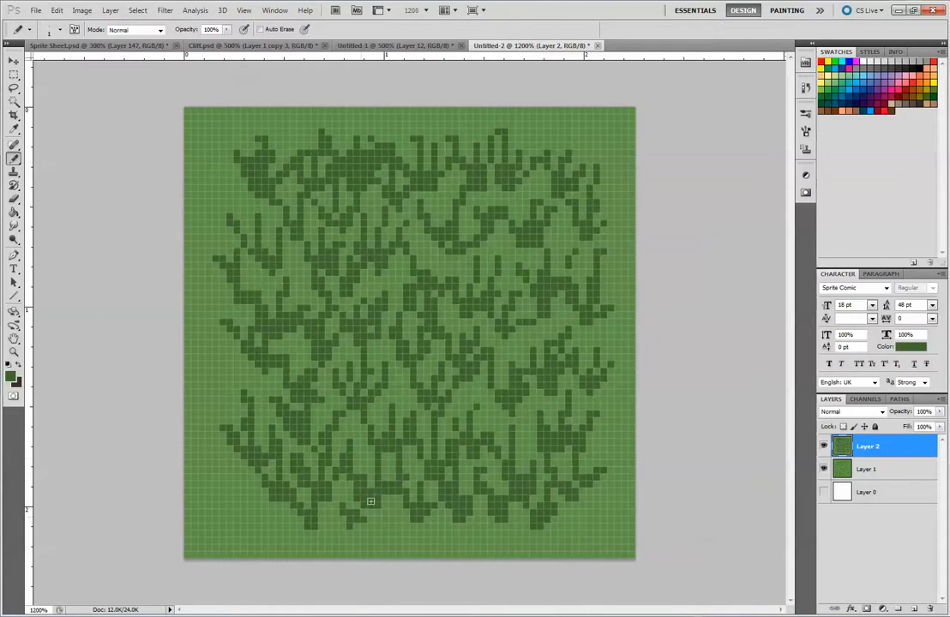
Step: Select the plain green areas around and between the dark tufts on Layer 2 with the Magic Wand
left_click(13, 102)
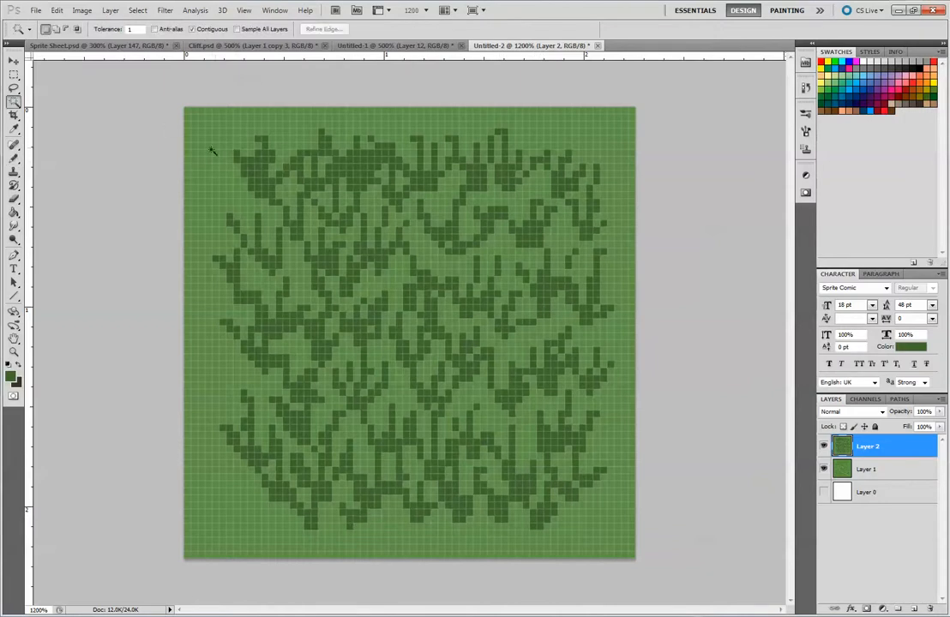
left_click(211, 156)
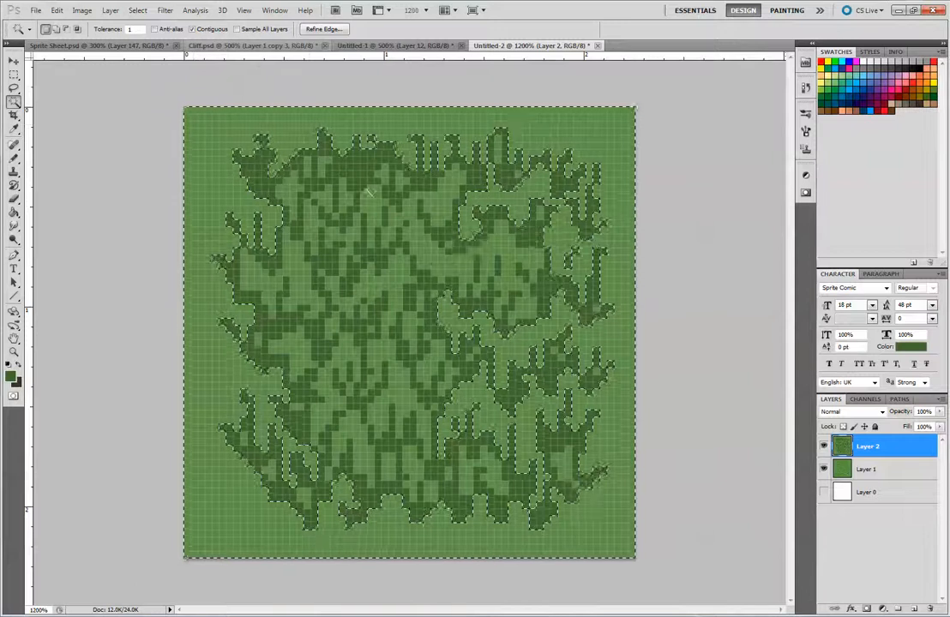
key("shift")
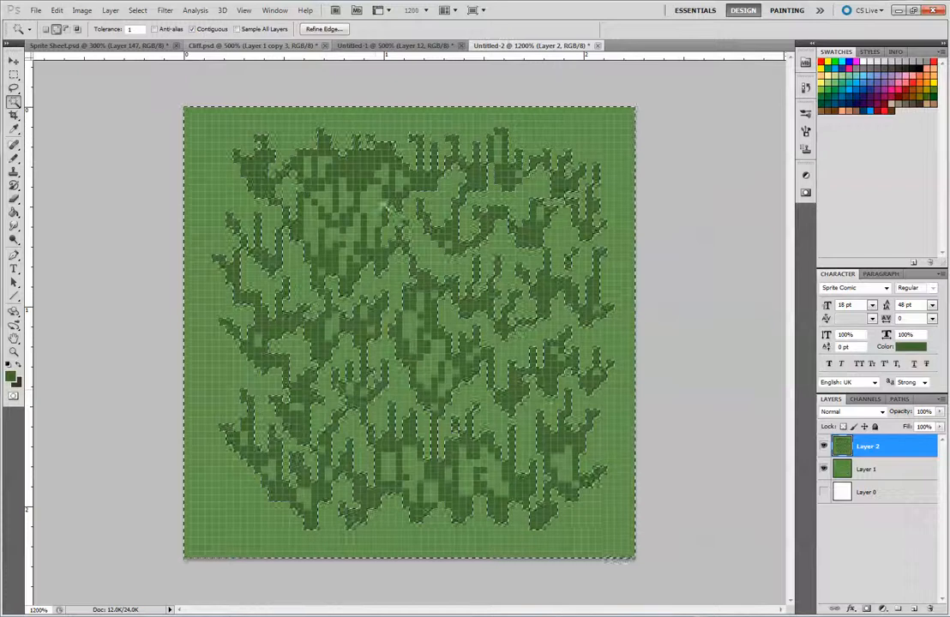
left_click(355, 213)
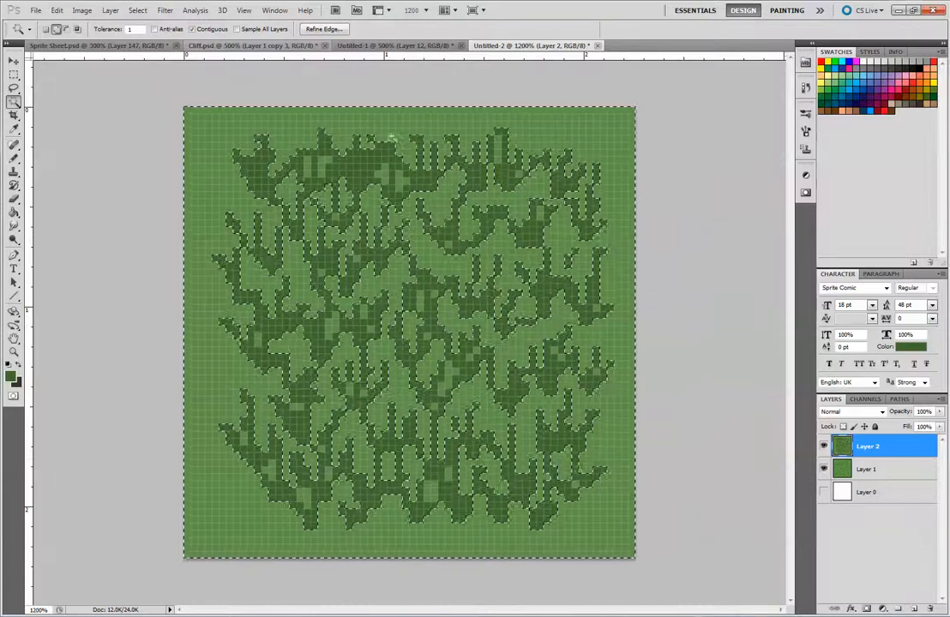
Step: Erase the selected plain green areas from Layer 2 with Layer 1 hidden, and clear the selection
left_click(14, 199)
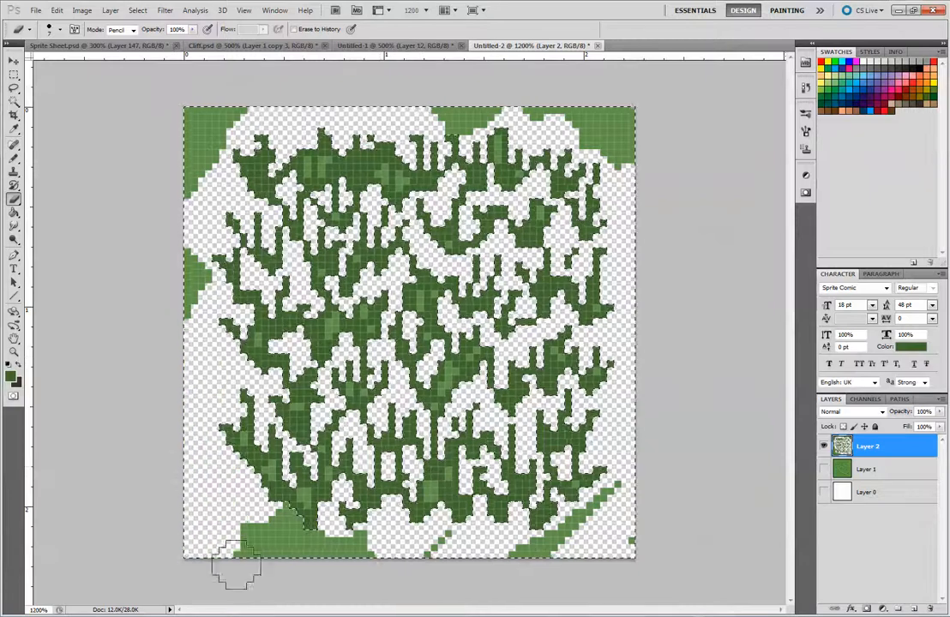
mouse_move(600, 137)
left_mouse_down()
mouse_move(514, 120)
mouse_move(637, 75)
left_mouse_up()
mouse_move(254, 157)
left_mouse_down()
mouse_move(155, 126)
mouse_move(157, 271)
mouse_move(183, 292)
mouse_move(263, 90)
left_mouse_up()
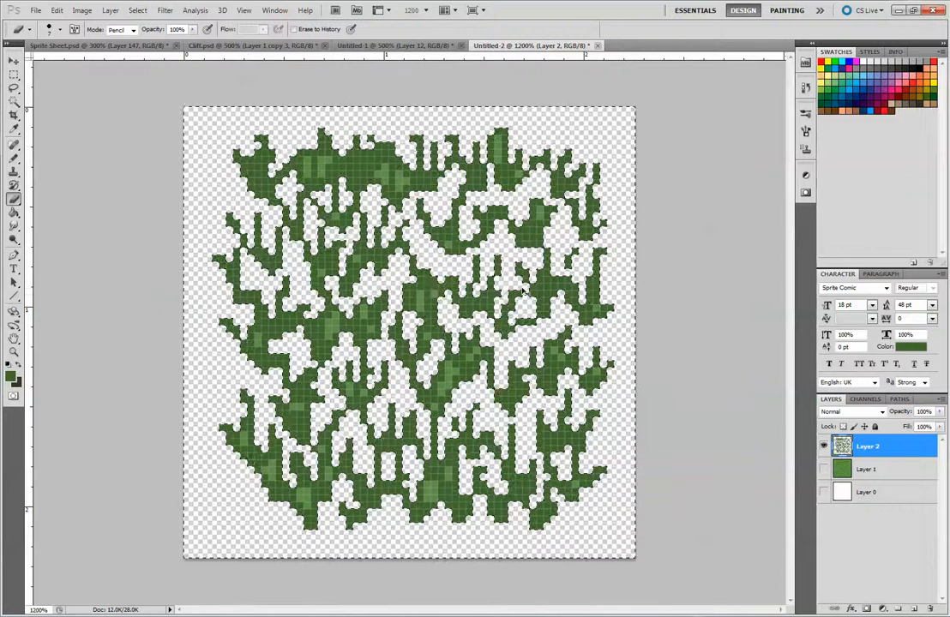
left_click(14, 61)
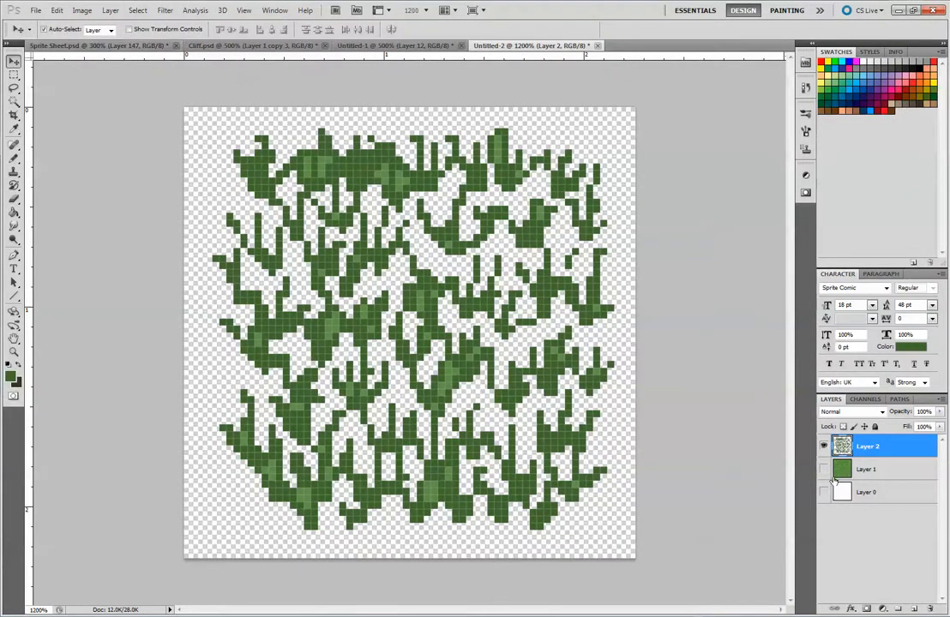
Step: Add a new layer beneath Layer 2 and fill it with the medium grass green at 100% opacity
left_click(915, 608)
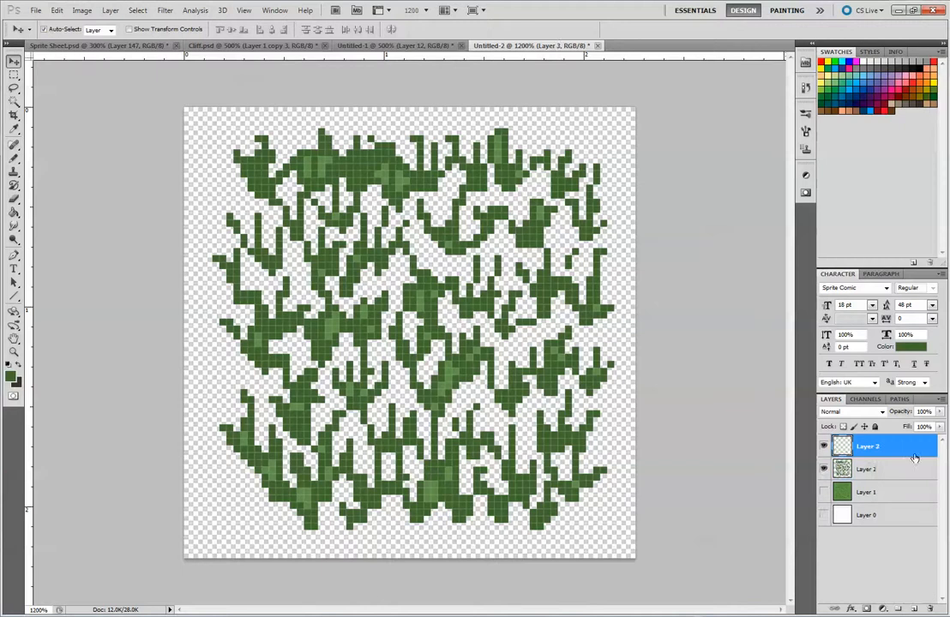
left_click_drag(915, 448, 916, 473)
left_click(56, 11)
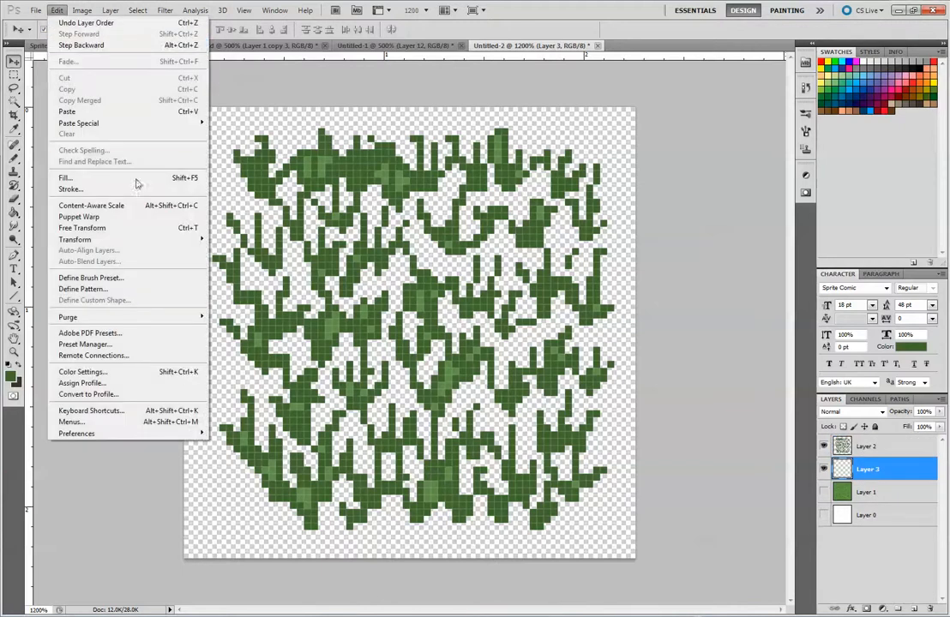
left_click(86, 178)
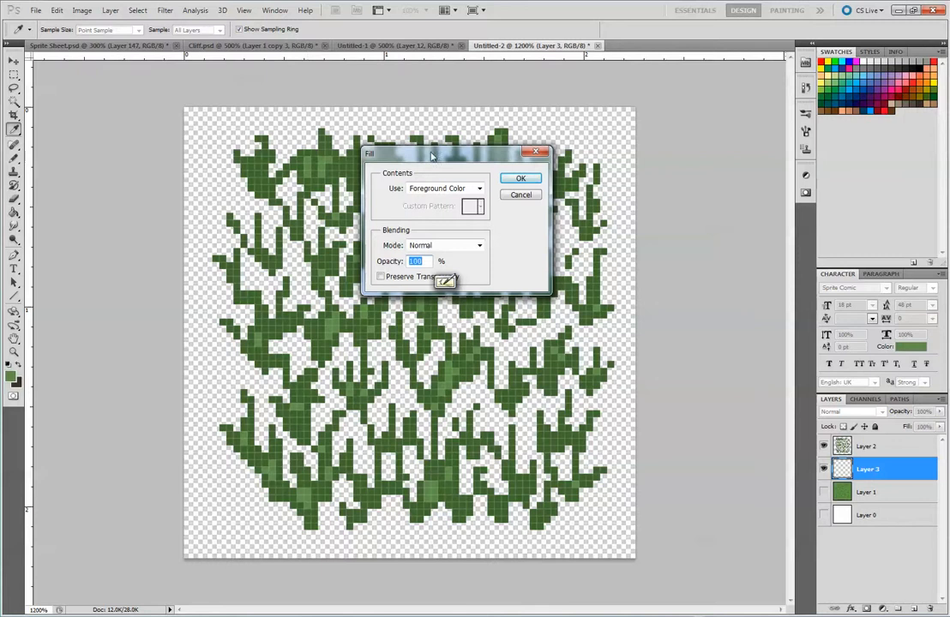
left_click(519, 178)
key("v")
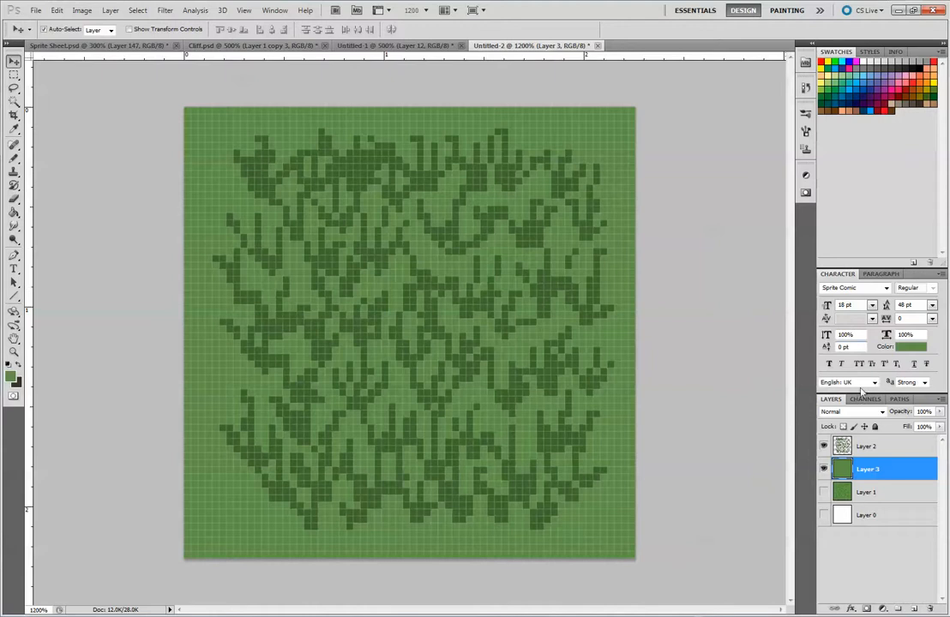
Step: Activate Layer 2 and set the Pencil's foreground color to a lighter green based on the grass color
left_click(844, 450)
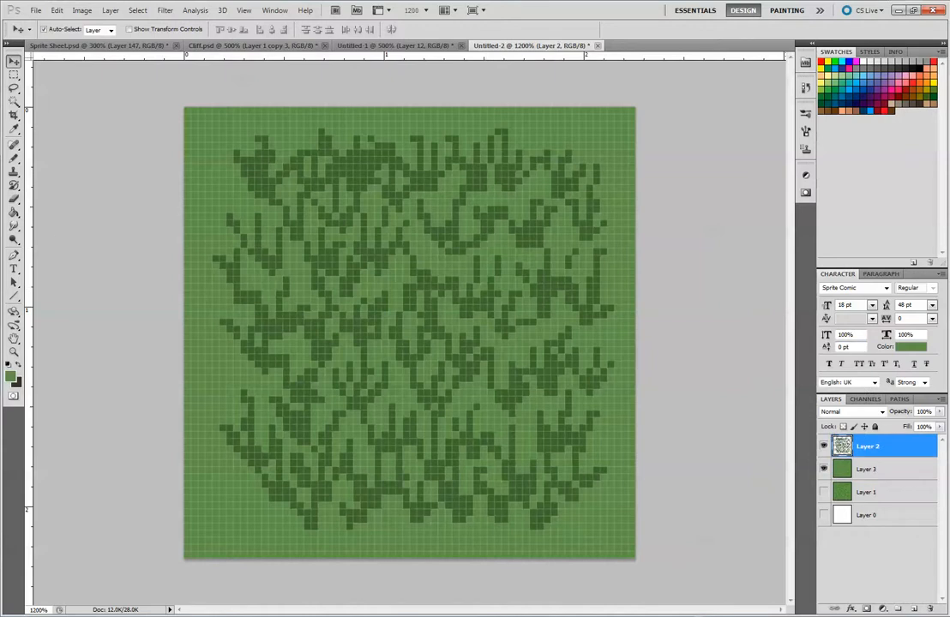
left_click(14, 157)
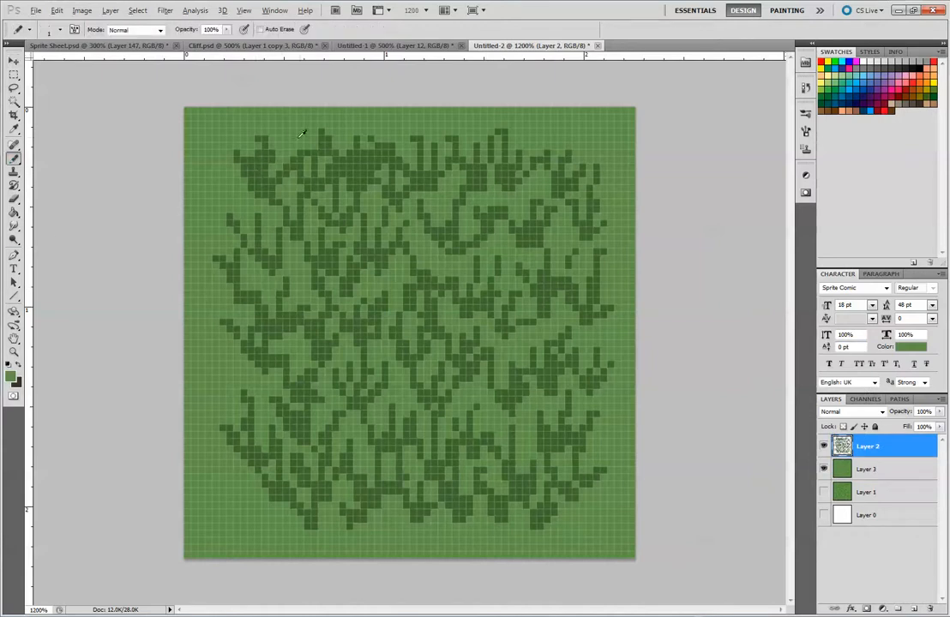
left_click(282, 154)
left_click(12, 376)
left_click_drag(547, 204, 528, 163)
left_click(745, 128)
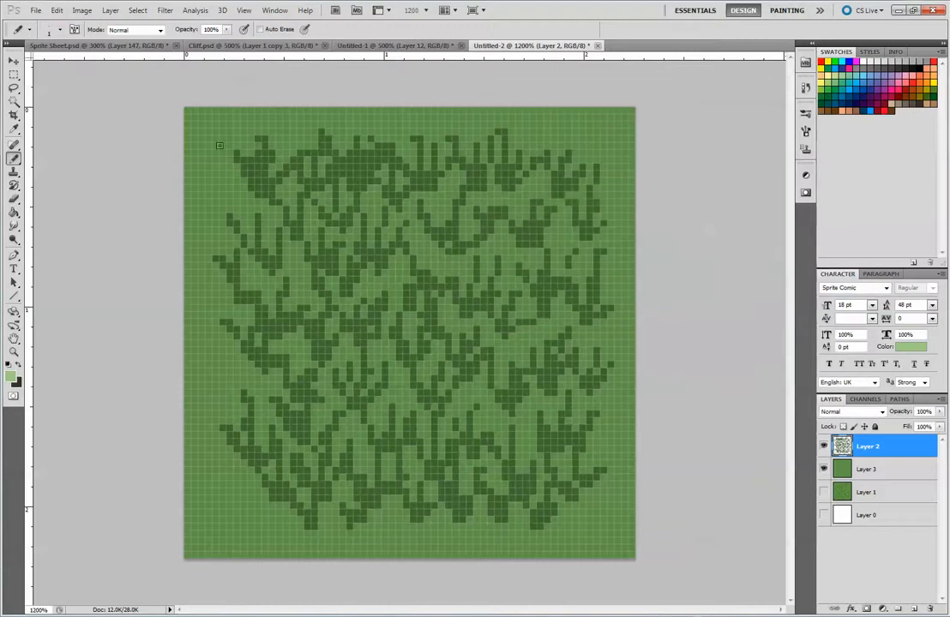
Step: Draw light green grass blade highlights along the upper edges of the top two rows of dark tufts
left_click_drag(246, 159, 236, 130)
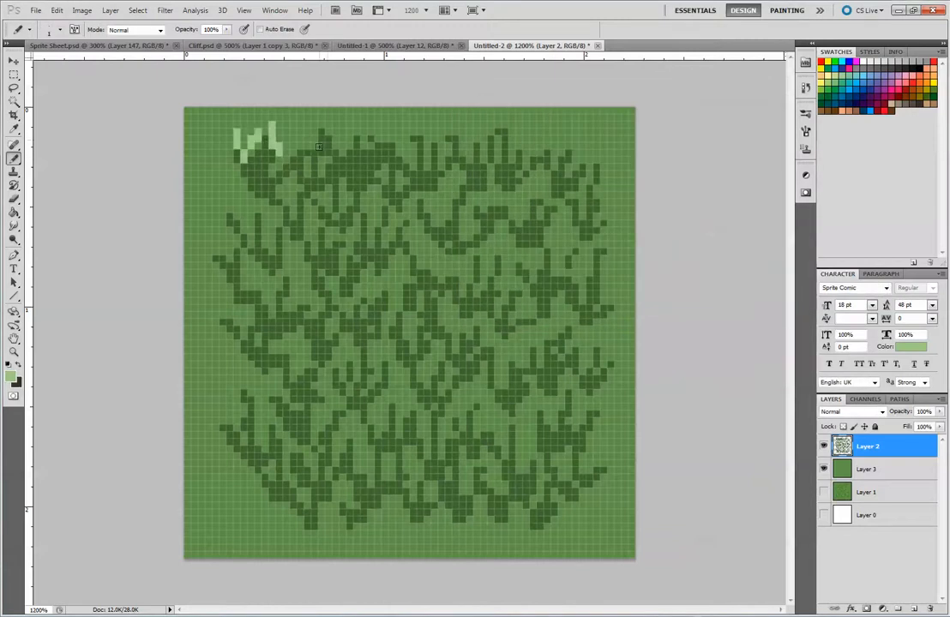
mouse_move(318, 147)
left_mouse_down()
mouse_move(338, 125)
mouse_move(360, 159)
mouse_move(358, 135)
mouse_move(424, 163)
mouse_move(386, 155)
mouse_move(391, 142)
mouse_move(406, 160)
mouse_move(427, 144)
mouse_move(433, 163)
mouse_move(437, 146)
mouse_move(460, 131)
mouse_move(477, 158)
mouse_move(501, 125)
mouse_move(537, 137)
mouse_move(523, 151)
mouse_move(539, 131)
mouse_move(576, 135)
mouse_move(546, 154)
mouse_move(543, 125)
mouse_move(581, 127)
mouse_move(595, 162)
mouse_move(590, 186)
mouse_move(603, 166)
mouse_move(597, 203)
left_mouse_up()
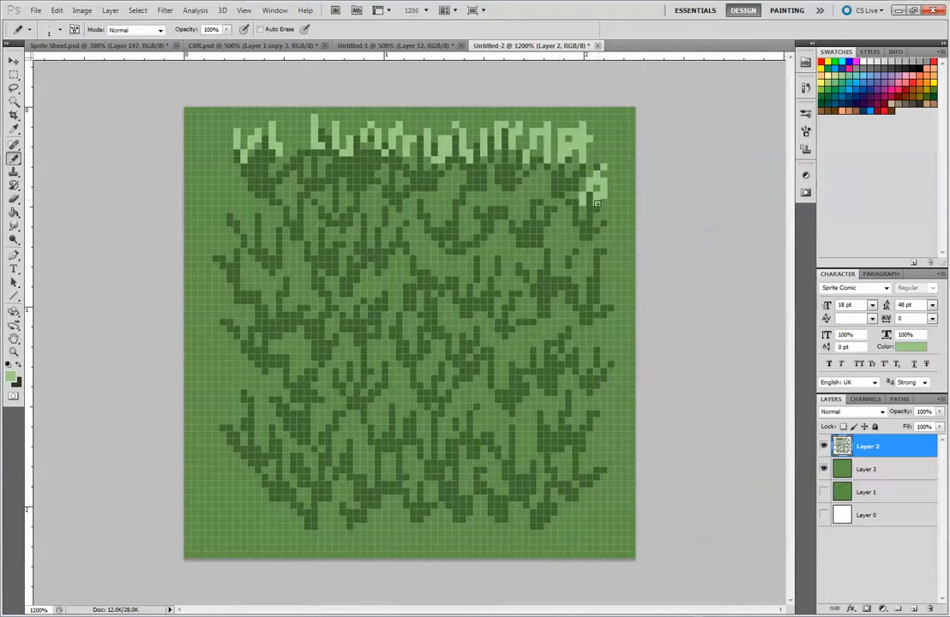
mouse_move(540, 185)
left_mouse_down()
mouse_move(535, 219)
mouse_move(523, 222)
mouse_move(506, 191)
mouse_move(559, 190)
left_mouse_up()
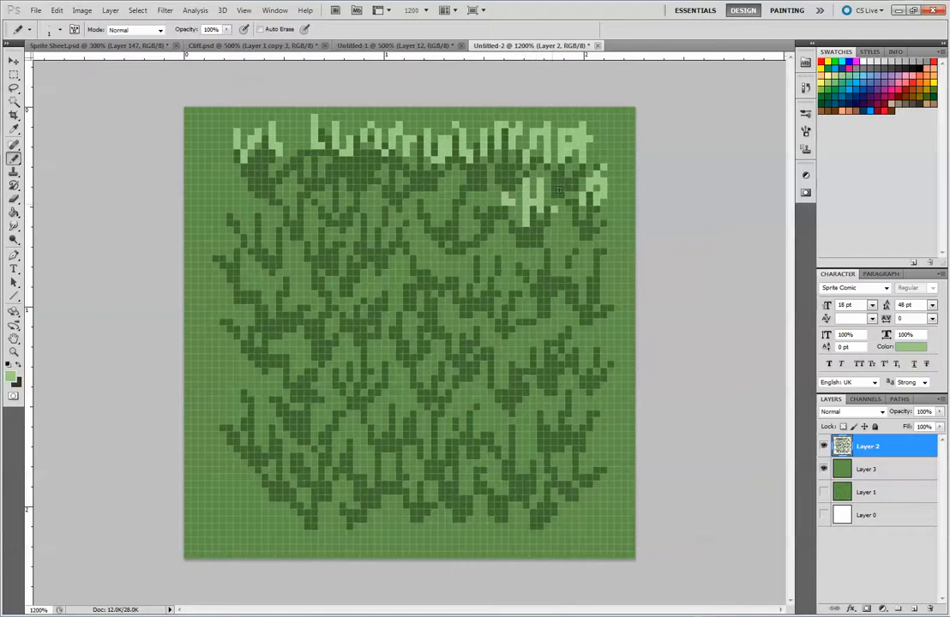
mouse_move(473, 192)
left_mouse_down()
mouse_move(460, 229)
mouse_move(461, 206)
mouse_move(441, 227)
mouse_move(446, 186)
left_mouse_up()
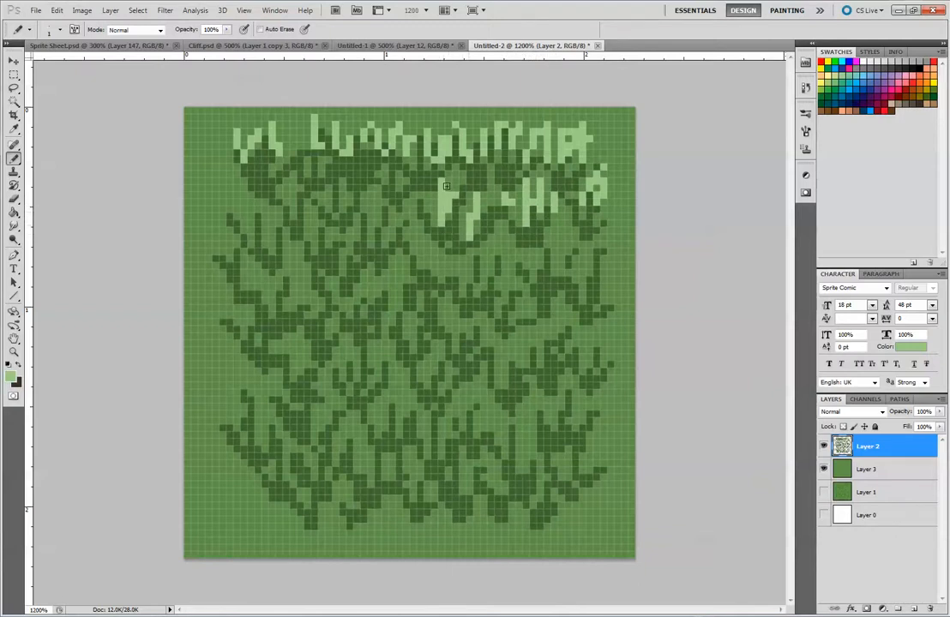
mouse_move(388, 204)
left_mouse_down()
mouse_move(375, 242)
mouse_move(334, 225)
mouse_move(348, 211)
mouse_move(345, 180)
mouse_move(337, 218)
mouse_move(319, 170)
left_mouse_up()
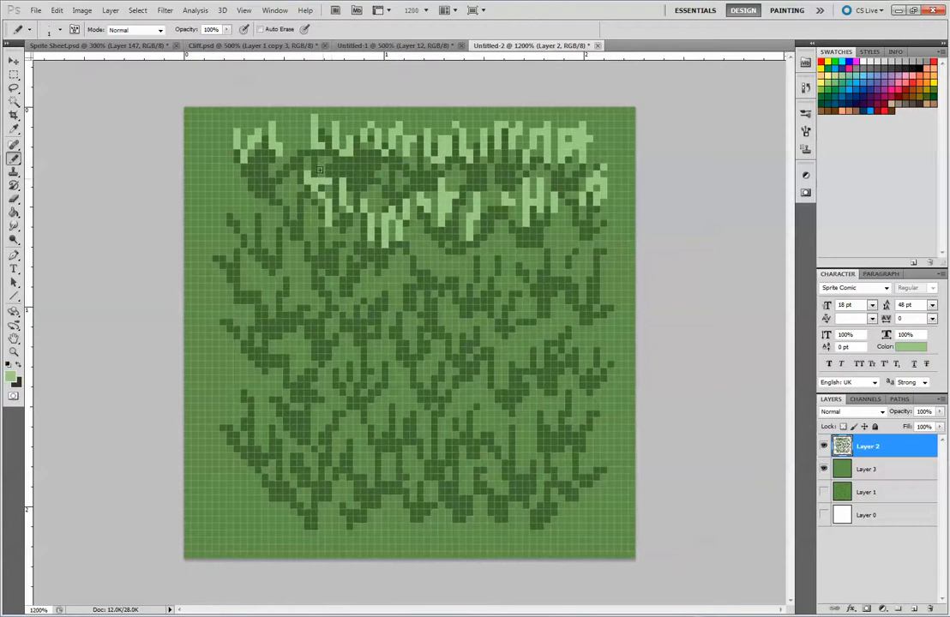
mouse_move(242, 180)
left_mouse_down()
mouse_move(204, 214)
mouse_move(235, 182)
mouse_move(275, 171)
mouse_move(279, 226)
mouse_move(299, 221)
left_mouse_up()
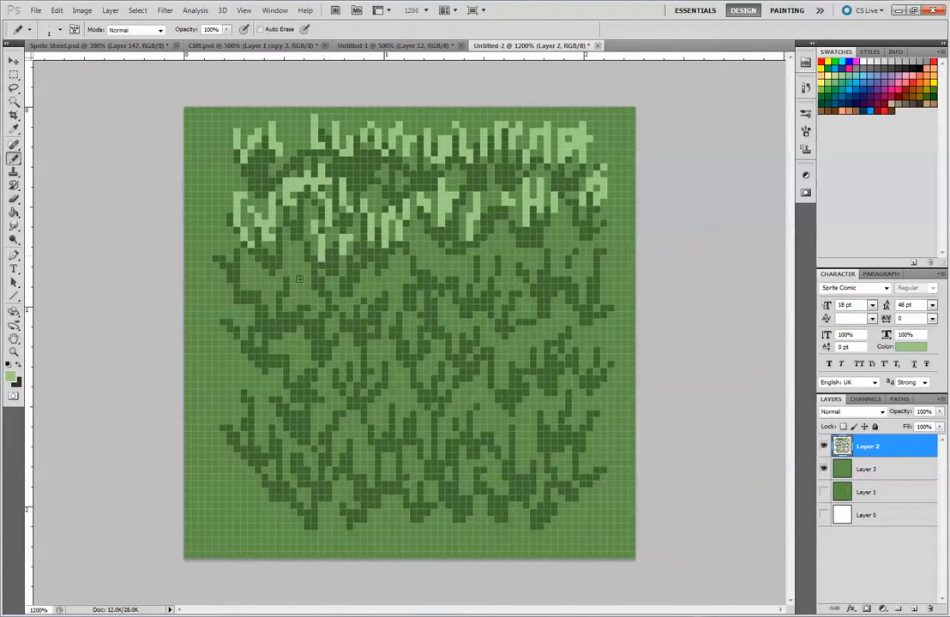
Step: Draw light green grass blade highlights along the upper edges of the third row of dark tufts
mouse_move(229, 252)
left_mouse_down()
mouse_move(263, 304)
mouse_move(265, 271)
mouse_move(299, 299)
mouse_move(354, 271)
left_mouse_up()
left_click_drag(421, 246, 420, 292)
mouse_move(429, 267)
left_mouse_down()
mouse_move(430, 290)
mouse_move(434, 227)
left_mouse_up()
mouse_move(502, 228)
left_mouse_down()
mouse_move(492, 270)
mouse_move(476, 255)
mouse_move(495, 233)
mouse_move(535, 255)
mouse_move(533, 283)
mouse_move(532, 262)
mouse_move(521, 268)
mouse_move(585, 277)
mouse_move(614, 258)
left_mouse_up()
Step: Draw light green blade highlights across the fourth row of dark tufts, filling the gaps up to the third row
left_click_drag(244, 317, 243, 337)
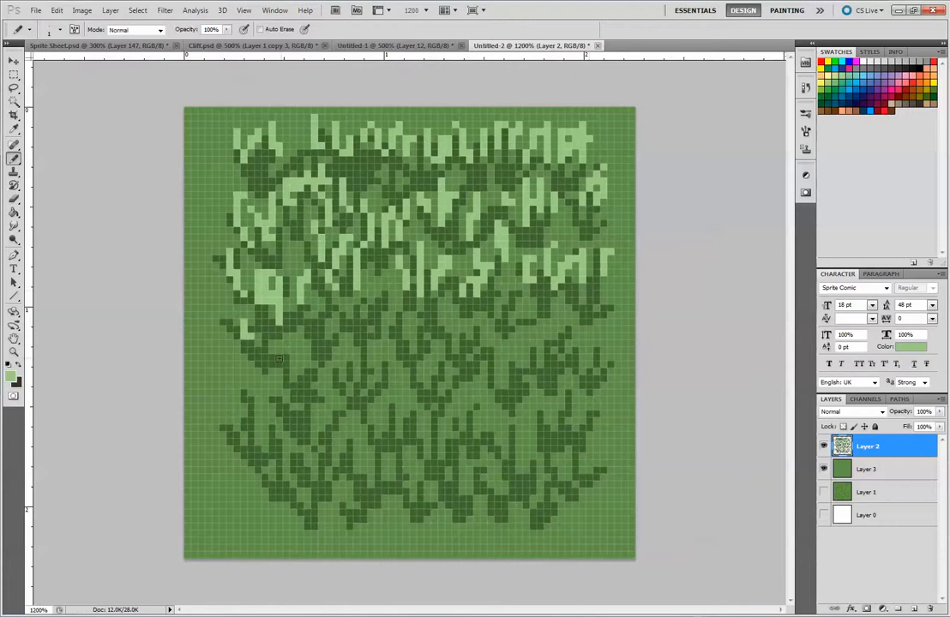
left_click_drag(270, 276, 269, 313)
mouse_move(293, 264)
left_mouse_down()
mouse_move(292, 302)
mouse_move(318, 280)
mouse_move(297, 276)
mouse_move(338, 307)
mouse_move(355, 304)
left_mouse_up()
left_click_drag(372, 276, 372, 294)
left_click_drag(480, 311, 480, 345)
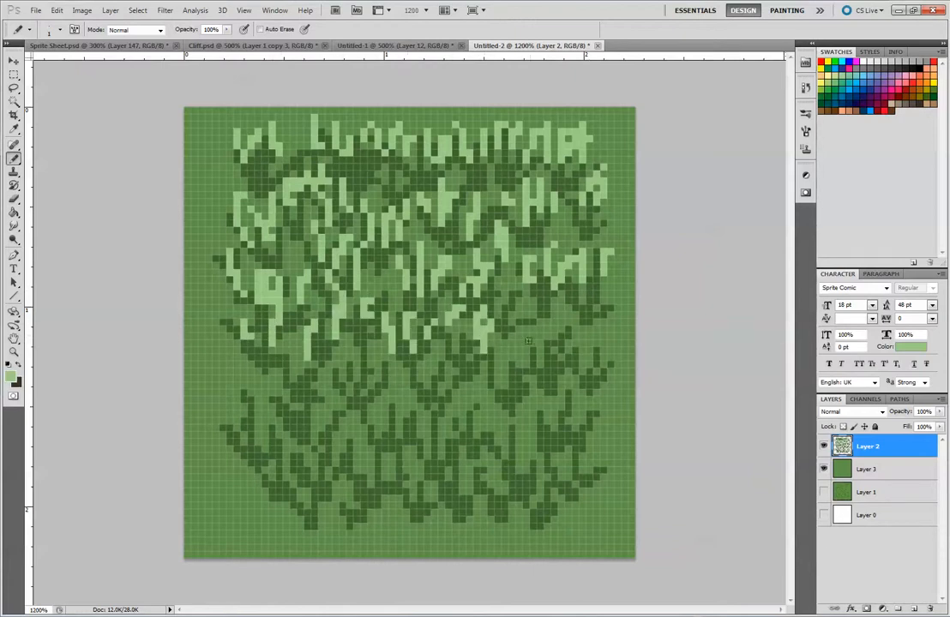
mouse_move(522, 319)
left_mouse_down()
mouse_move(579, 325)
mouse_move(554, 355)
left_mouse_up()
left_click_drag(580, 319, 579, 355)
left_click_drag(597, 346, 597, 379)
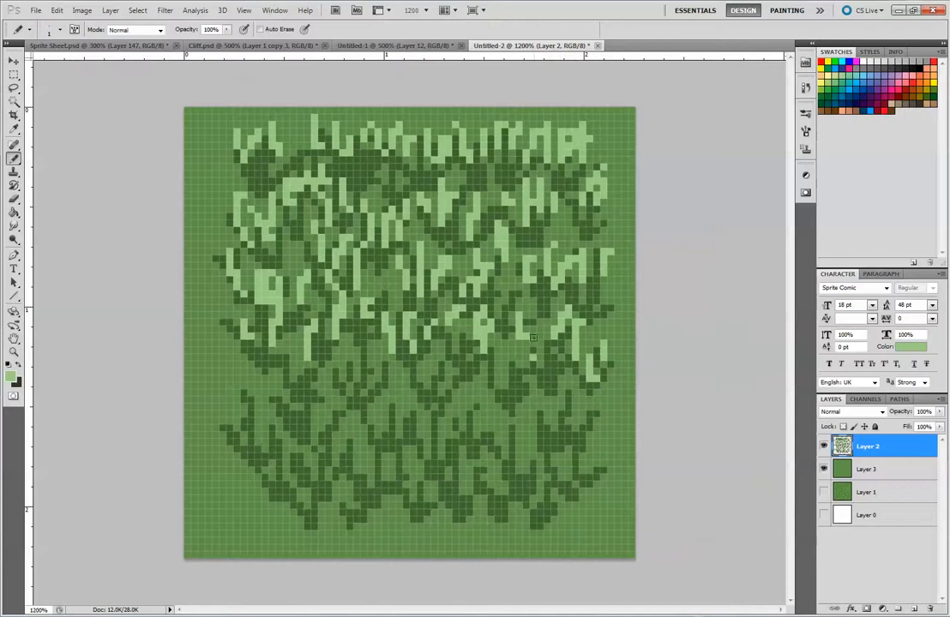
left_click_drag(439, 342, 434, 369)
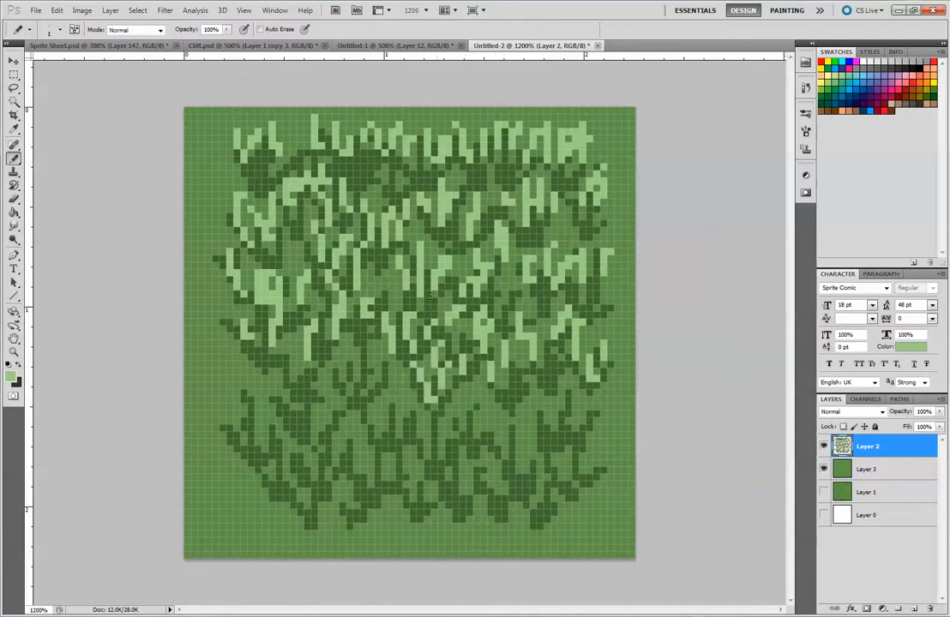
left_click_drag(340, 323, 353, 367)
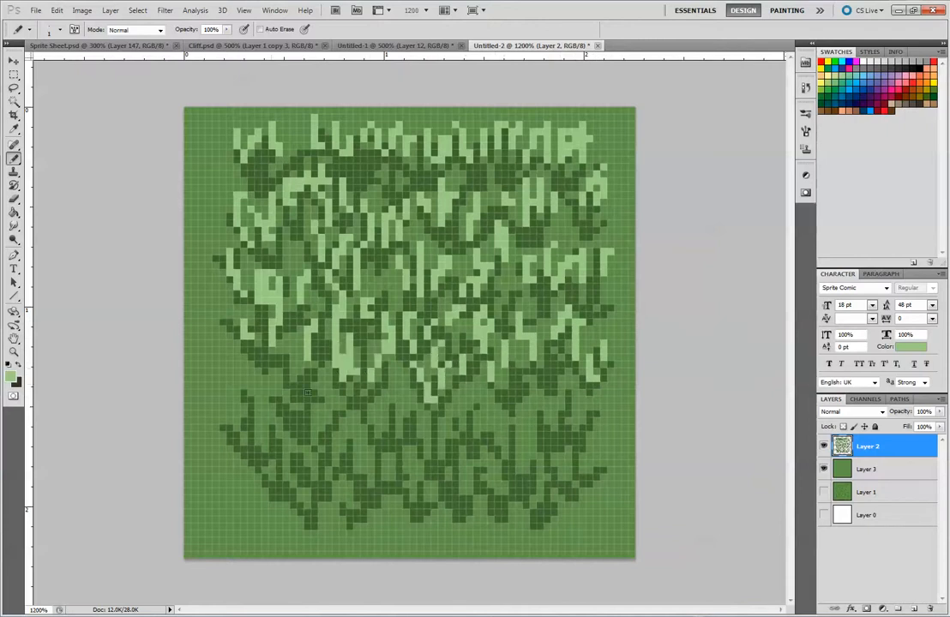
Step: Draw light green blade highlights over the remaining dark tufts in the lowest rows of the tile
mouse_move(275, 380)
left_mouse_down()
mouse_move(288, 428)
mouse_move(251, 411)
mouse_move(240, 430)
mouse_move(290, 451)
mouse_move(307, 505)
left_mouse_up()
left_click(272, 492)
left_click_drag(258, 458, 272, 486)
left_click_drag(315, 428, 307, 392)
left_click_drag(350, 399, 350, 420)
mouse_move(329, 414)
left_mouse_down()
mouse_move(363, 414)
mouse_move(343, 472)
left_mouse_up()
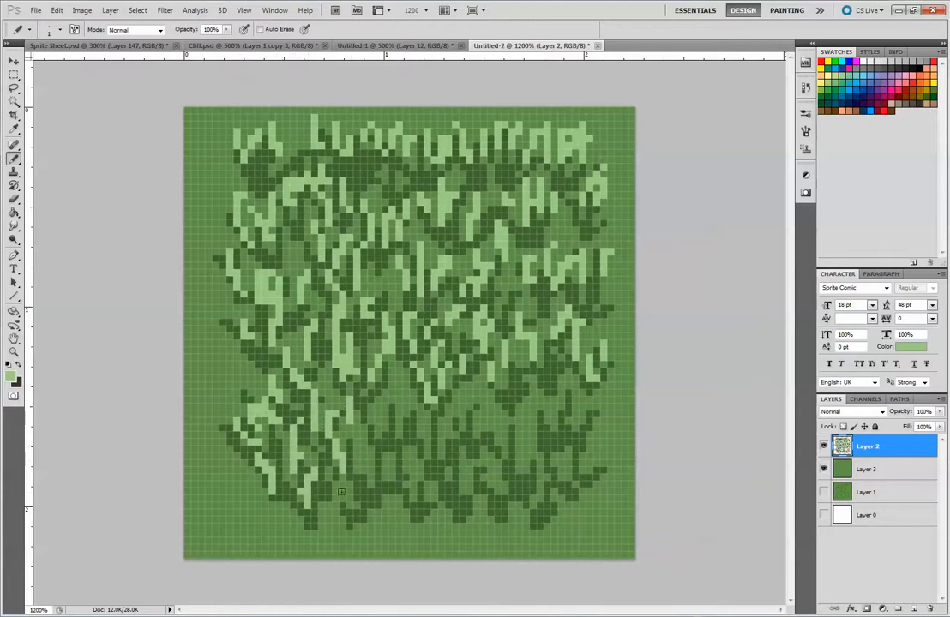
mouse_move(372, 425)
left_mouse_down()
mouse_move(386, 403)
mouse_move(402, 429)
mouse_move(414, 415)
left_mouse_up()
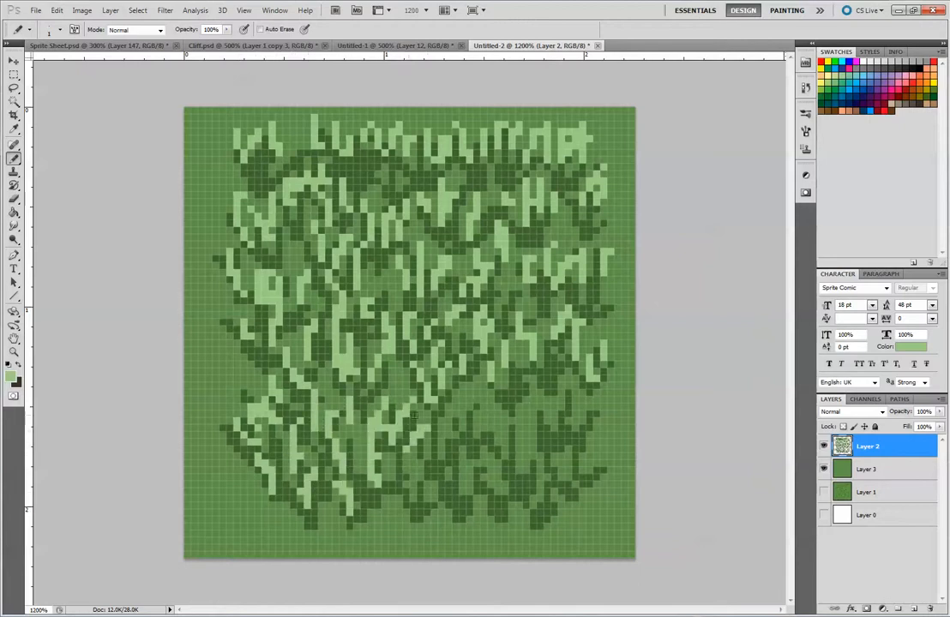
left_click_drag(428, 470, 422, 506)
mouse_move(444, 445)
left_mouse_down()
mouse_move(463, 408)
mouse_move(479, 448)
mouse_move(501, 411)
mouse_move(532, 466)
mouse_move(468, 350)
mouse_move(482, 332)
mouse_move(446, 385)
left_mouse_up()
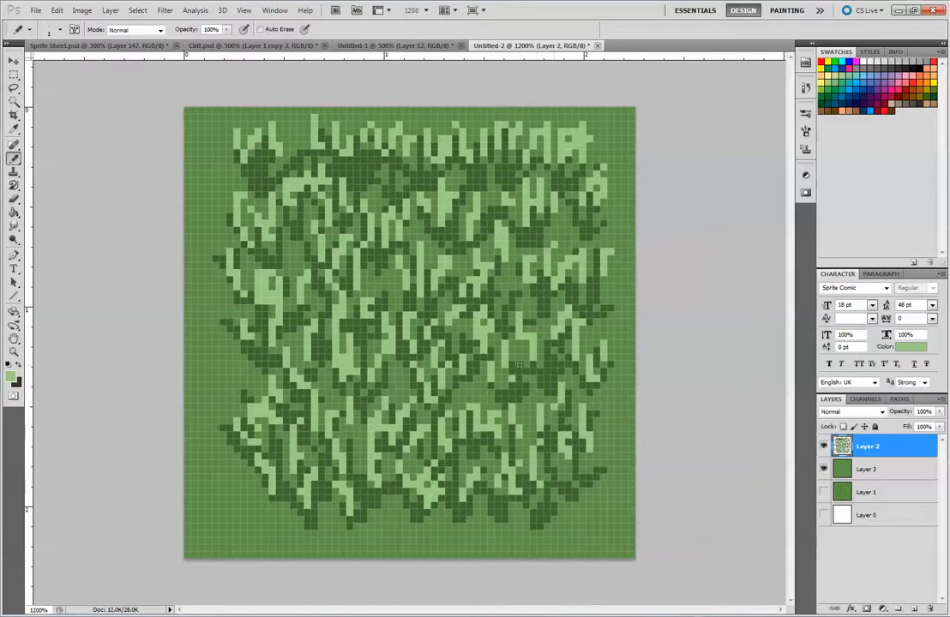
Step: Examine the highlighted grass tile at reduced and enlarged zoom levels
key("ctrl+minus")
key("ctrl+minus")
key("ctrl+minus")
key("ctrl+minus")
key("ctrl+minus")
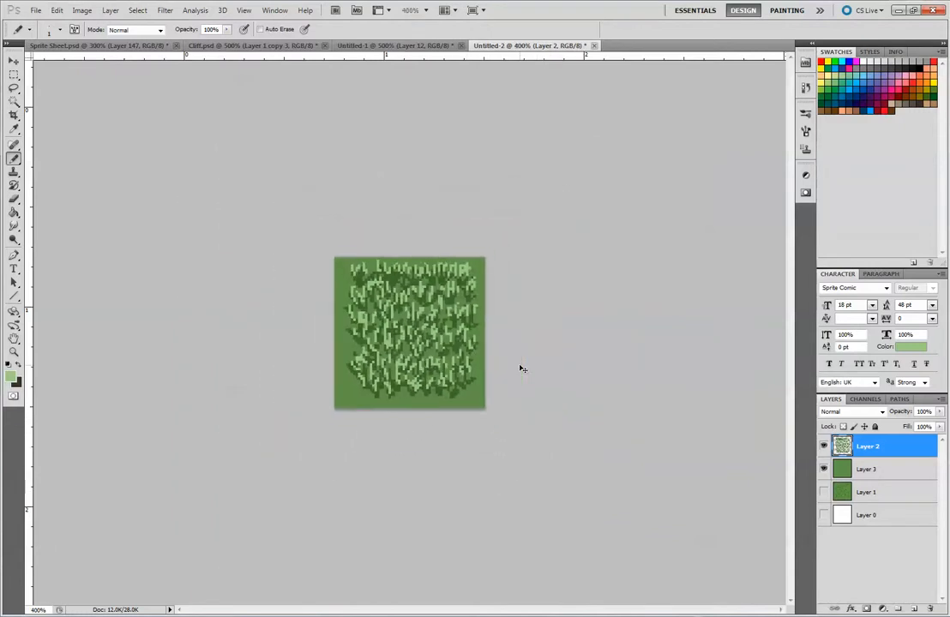
key("ctrl+minus")
key("ctrl+plus")
key("ctrl+plus")
key("ctrl+plus")
key("ctrl+plus")
key("ctrl+plus")
key("ctrl+plus")
key("ctrl+plus")
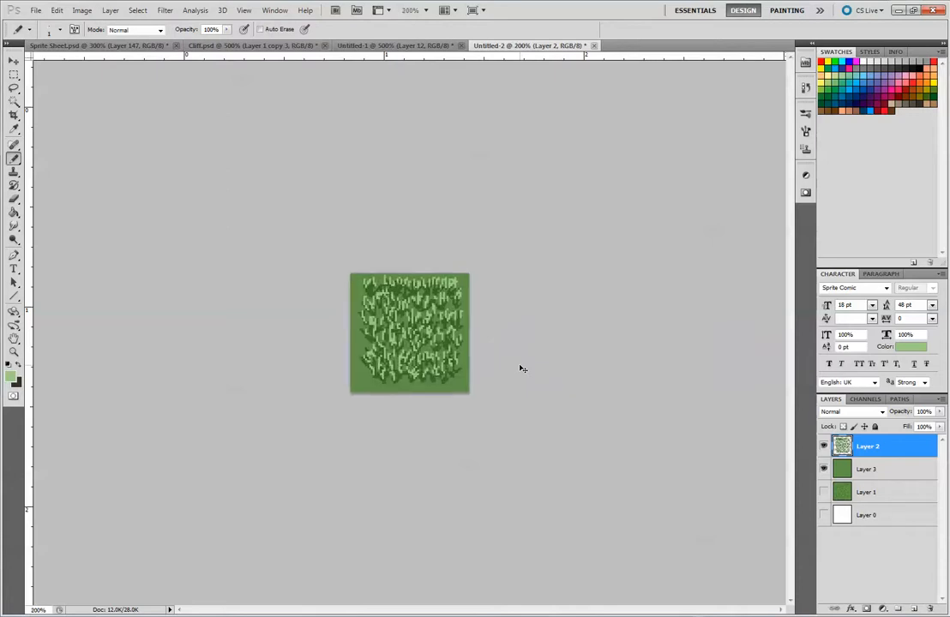
key("ctrl+plus")
key("ctrl+plus")
key("ctrl+plus")
key("ctrl+plus")
key("ctrl+plus")
key("ctrl+plus")
key("ctrl+plus")
key("ctrl+plus")
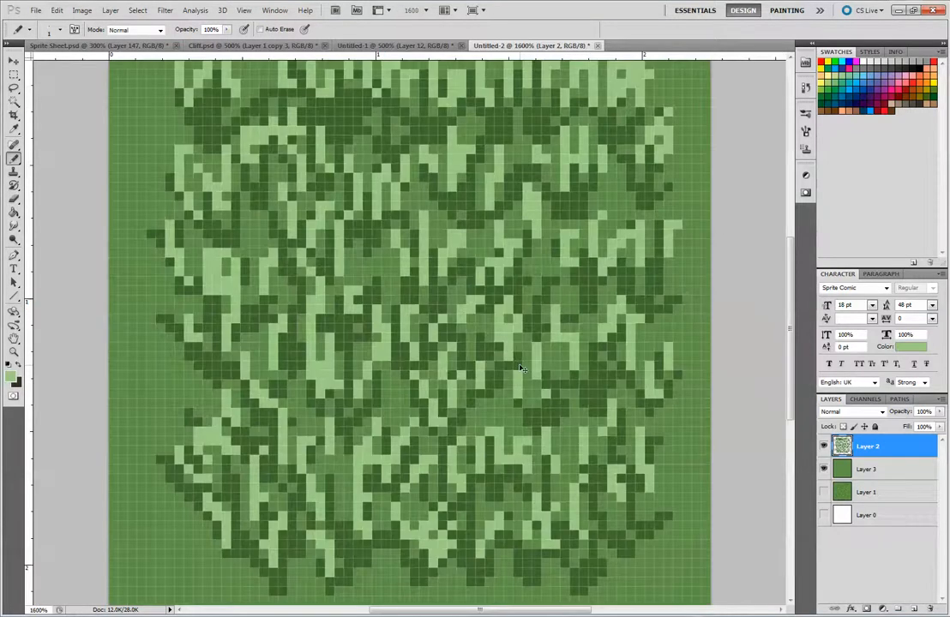
key("ctrl+minus")
Step: Set the Pencil's foreground color to #77a961 and shade between the light highlights and dark tufts across Layer 2
left_click(223, 156, "alt")
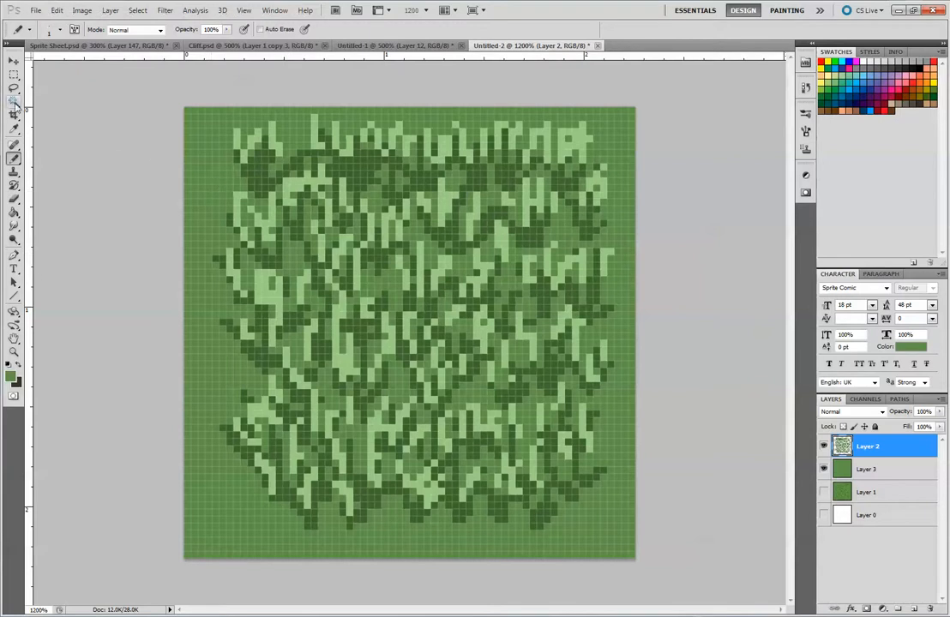
left_click(11, 377)
left_click(355, 246)
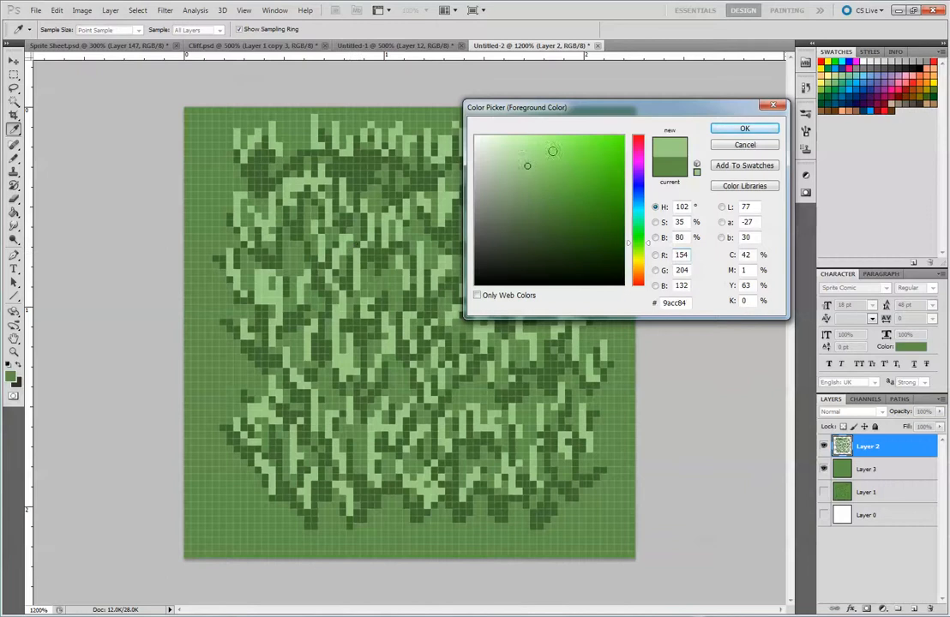
left_click_drag(532, 176, 538, 186)
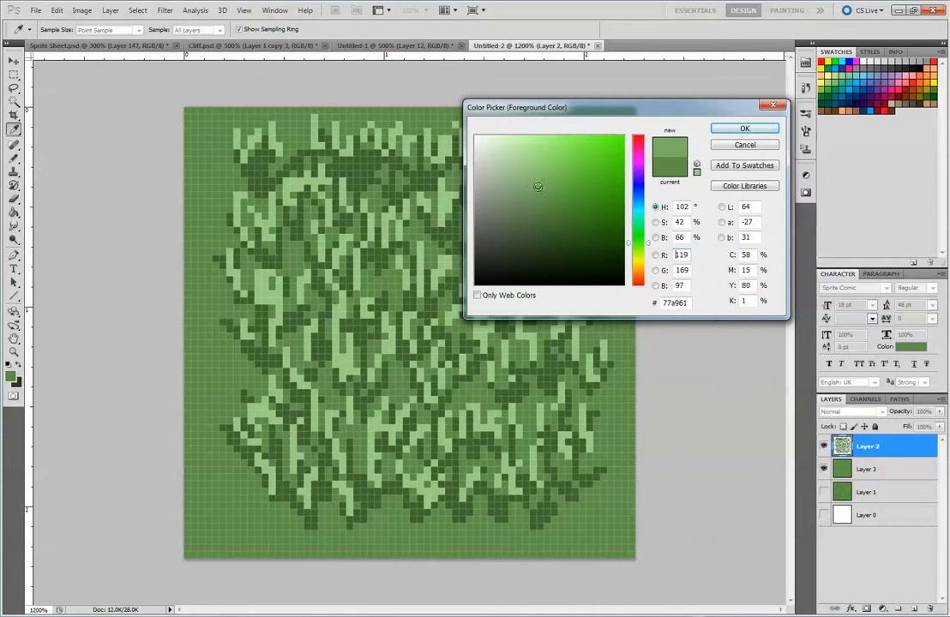
left_click(746, 131)
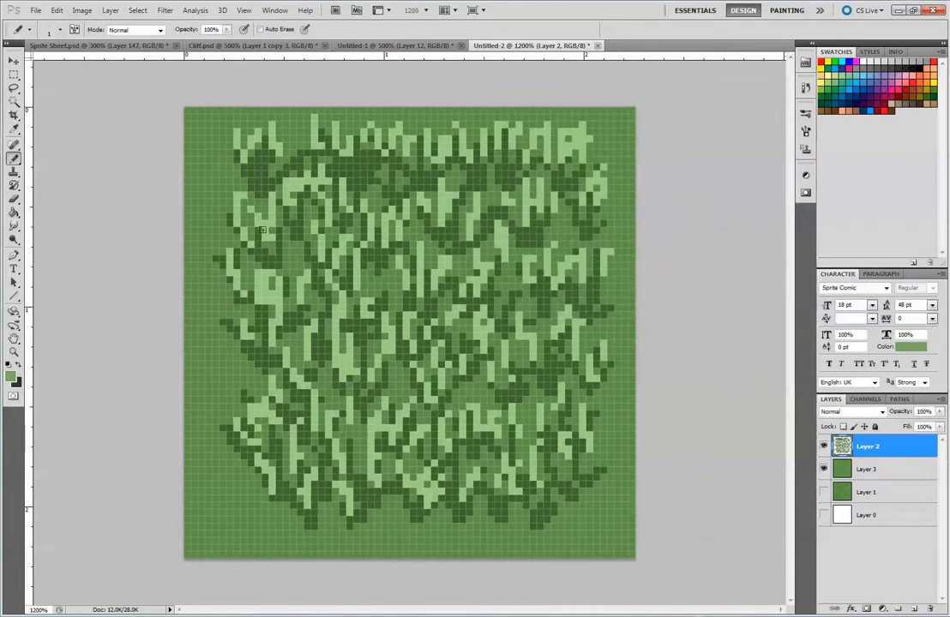
mouse_move(271, 236)
left_mouse_down()
mouse_move(283, 218)
mouse_move(239, 244)
left_mouse_up()
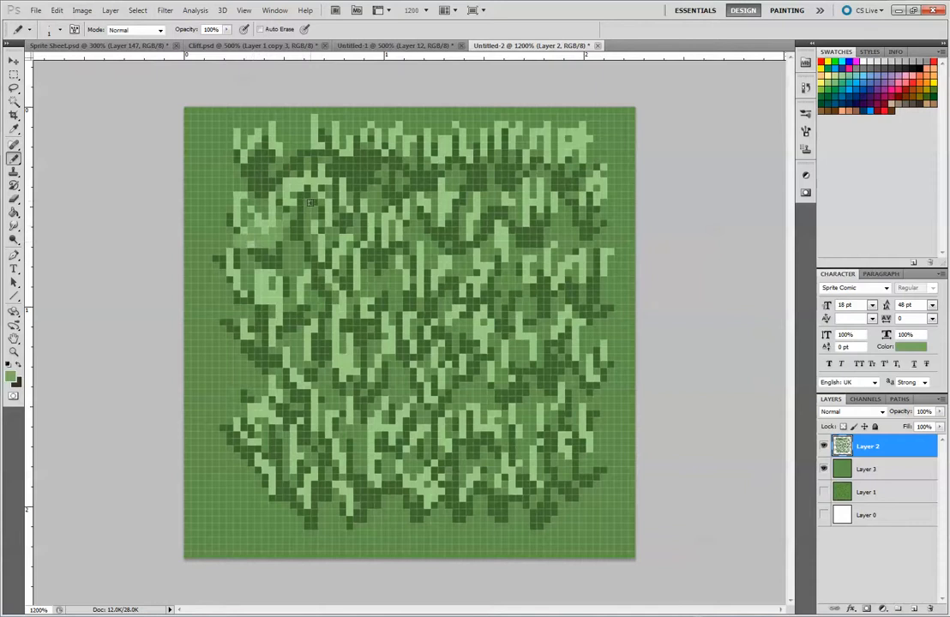
mouse_move(305, 203)
left_mouse_down()
mouse_move(300, 220)
mouse_move(289, 208)
left_mouse_up()
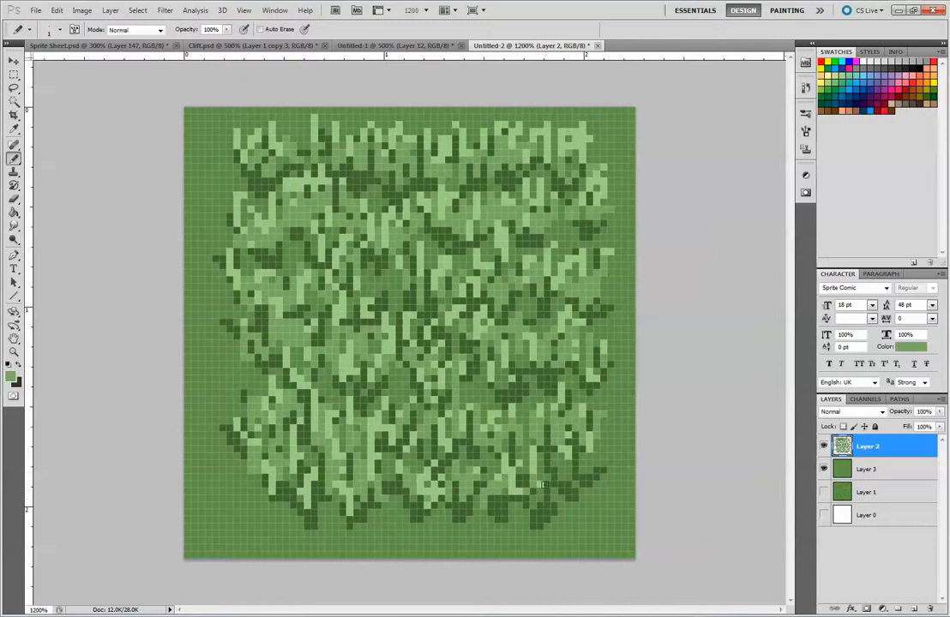
Step: Examine the intermediate green shading on the whole tile and in close-up
key("ctrl+minus")
key("ctrl+minus")
key("ctrl+minus")
key("ctrl+minus")
key("ctrl+minus")
key("ctrl+minus")
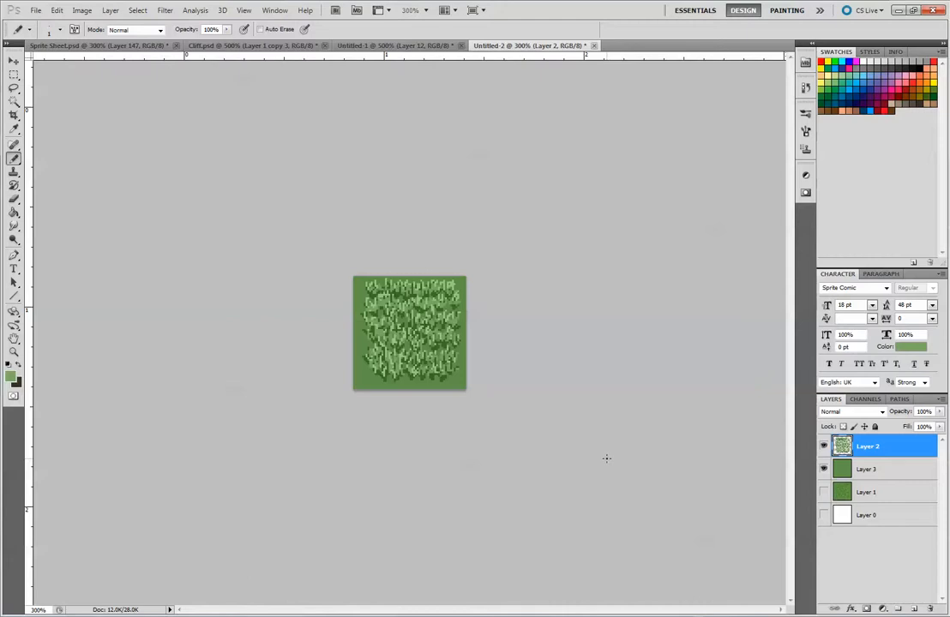
key("ctrl+plus")
key("ctrl+plus")
key("ctrl+plus")
key("ctrl+plus")
key("ctrl+plus")
key("ctrl+plus")
key("ctrl+plus")
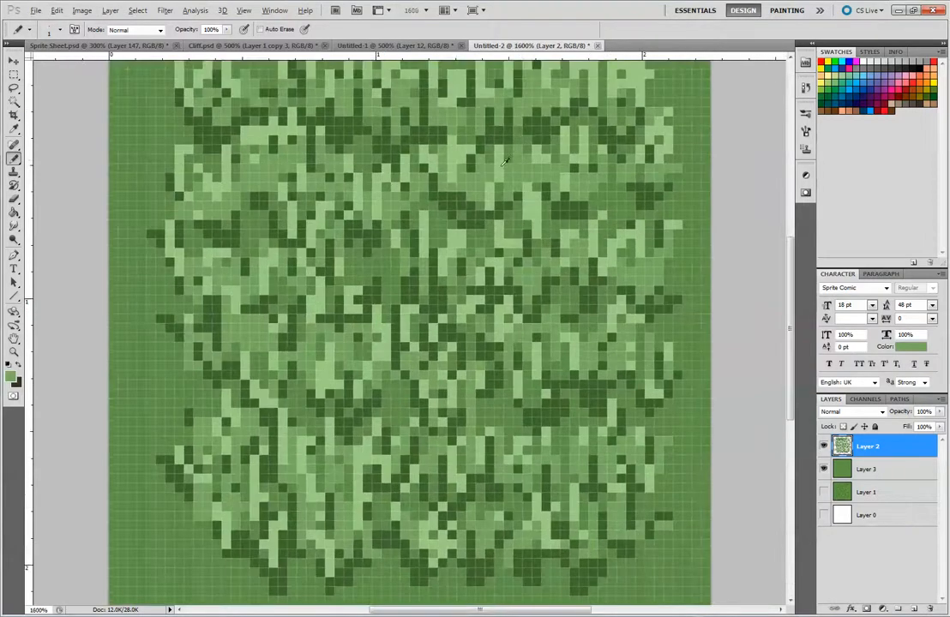
Step: Sample the dark tuft green and set the foreground color to an even darker green
left_click(394, 173, "alt")
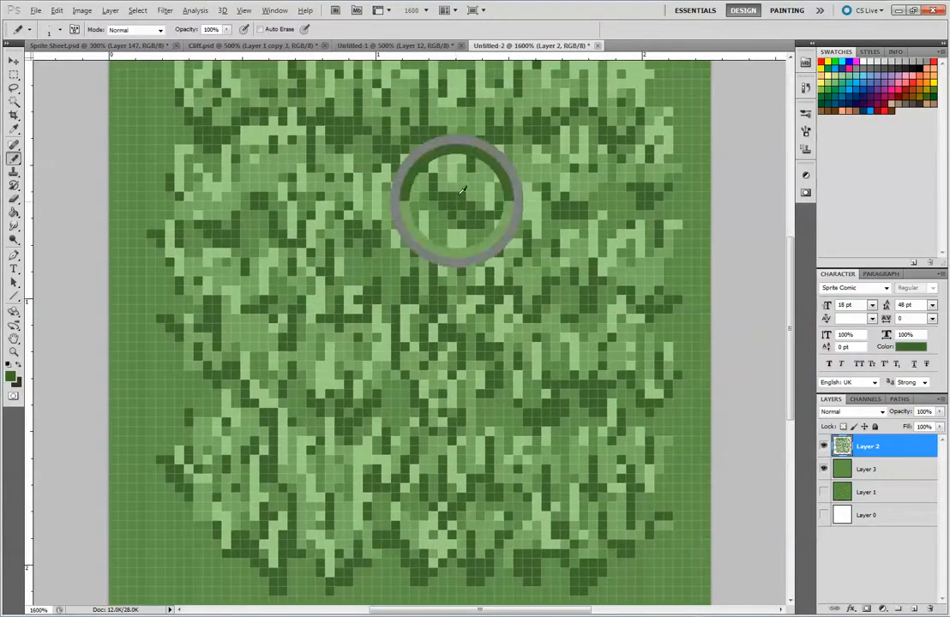
key("i")
left_click(11, 375)
mouse_move(590, 209)
left_mouse_down()
mouse_move(589, 237)
mouse_move(580, 239)
left_mouse_up()
left_click(755, 128)
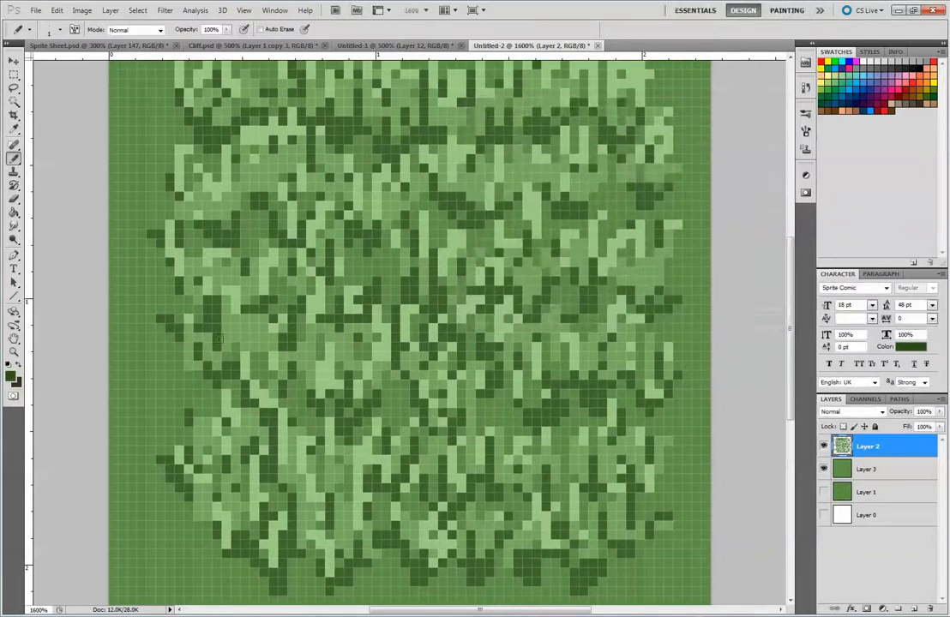
Step: Add very dark green shadow pixels to the second band of dark tufts across the tile
left_click(237, 241)
left_click_drag(255, 244, 263, 261)
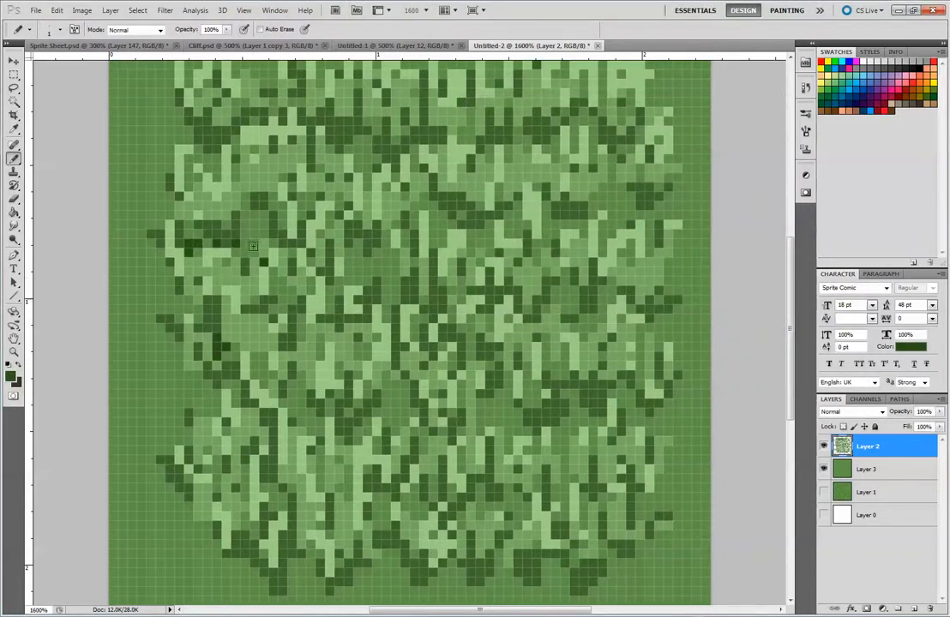
left_click(283, 225)
left_click(322, 243)
left_click_drag(330, 215, 348, 207)
left_click(358, 252)
mouse_move(386, 262)
left_mouse_down()
mouse_move(395, 256)
mouse_move(386, 248)
left_mouse_up()
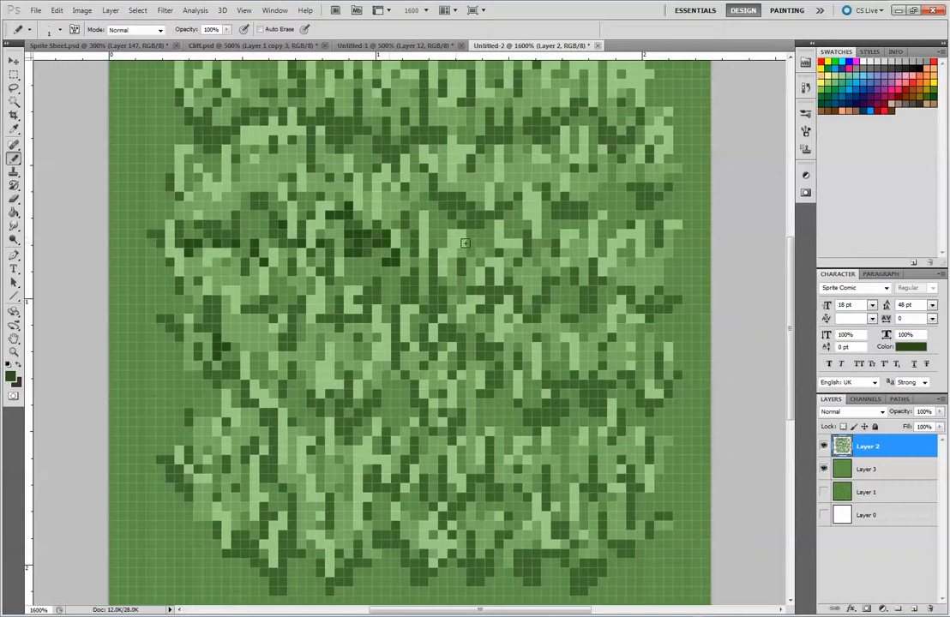
mouse_move(452, 207)
left_mouse_down()
mouse_move(472, 232)
mouse_move(490, 225)
left_mouse_up()
mouse_move(564, 218)
left_mouse_down()
mouse_move(590, 224)
mouse_move(546, 196)
left_mouse_up()
mouse_move(660, 216)
left_mouse_down()
mouse_move(659, 207)
mouse_move(622, 206)
left_mouse_up()
Step: Add very dark green shadow pixels to the uppermost band of dark tufts
scroll(725, 172, "up", 2)
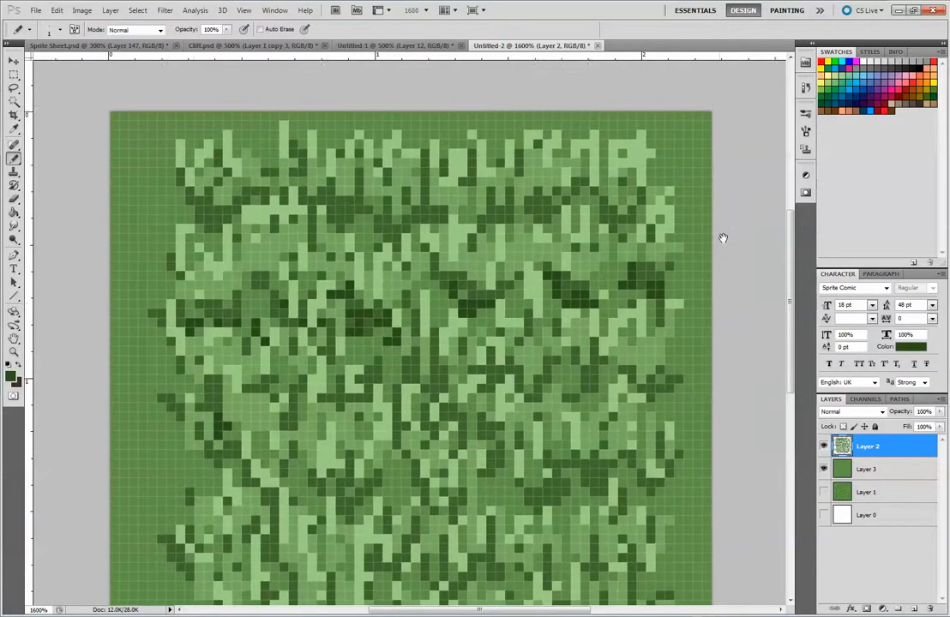
left_click_drag(241, 201, 247, 209)
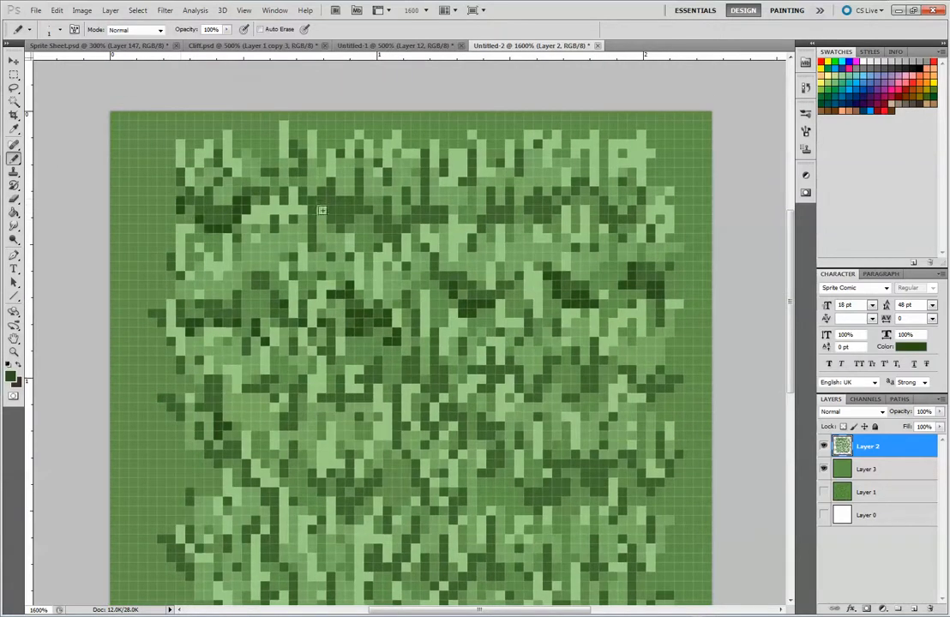
left_click_drag(323, 182, 305, 198)
left_click_drag(390, 232, 415, 218)
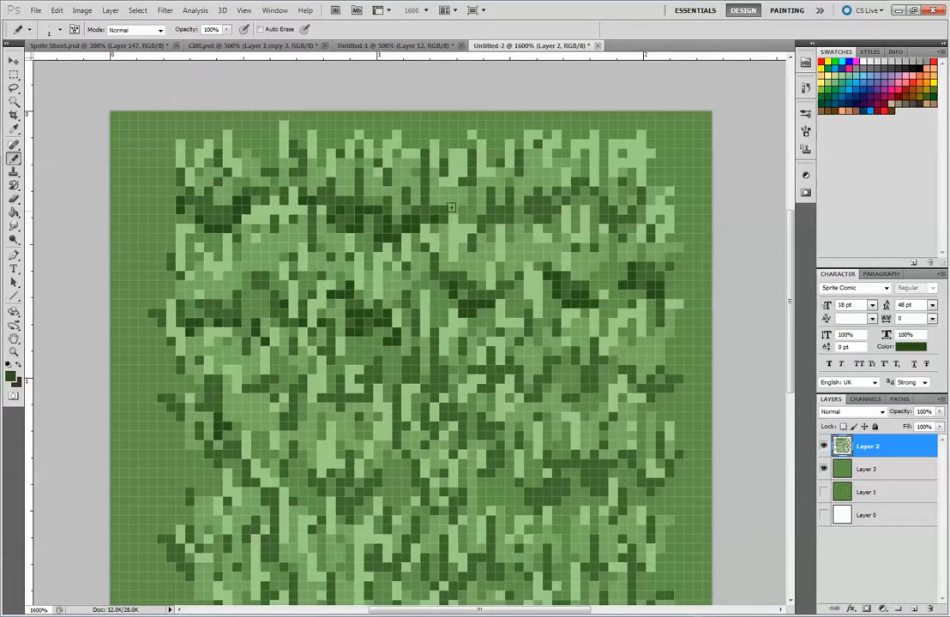
left_click_drag(501, 218, 559, 216)
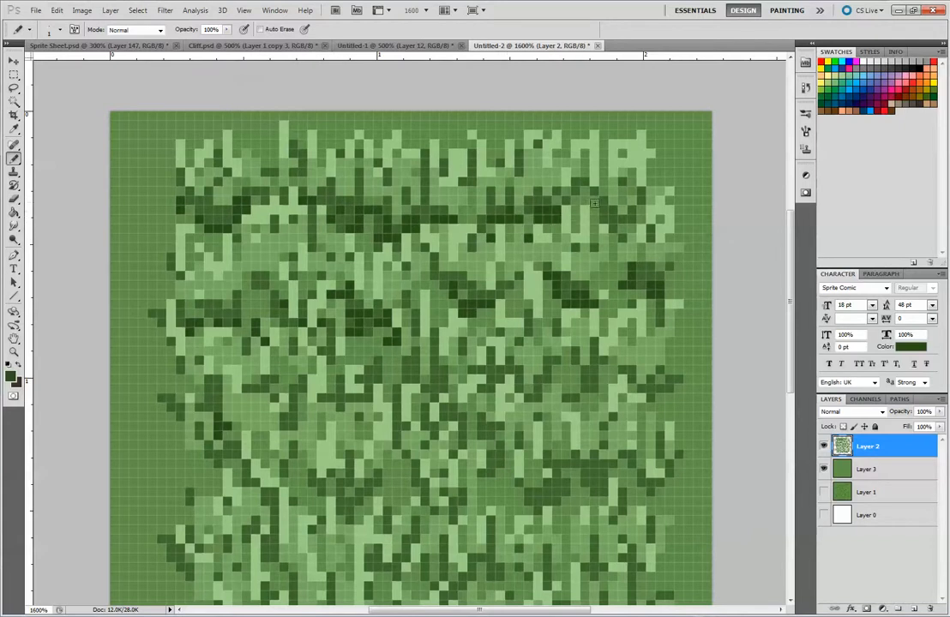
left_click_drag(642, 218, 638, 230)
Step: Add very dark green shadow pixels to the third band of dark tufts in the middle of the tile
left_click_drag(591, 388, 608, 284)
mouse_move(207, 304)
left_mouse_down()
mouse_move(236, 316)
mouse_move(237, 285)
mouse_move(286, 284)
left_mouse_up()
mouse_move(297, 313)
left_mouse_down()
mouse_move(380, 287)
mouse_move(395, 265)
left_mouse_up()
left_click_drag(468, 268, 478, 262)
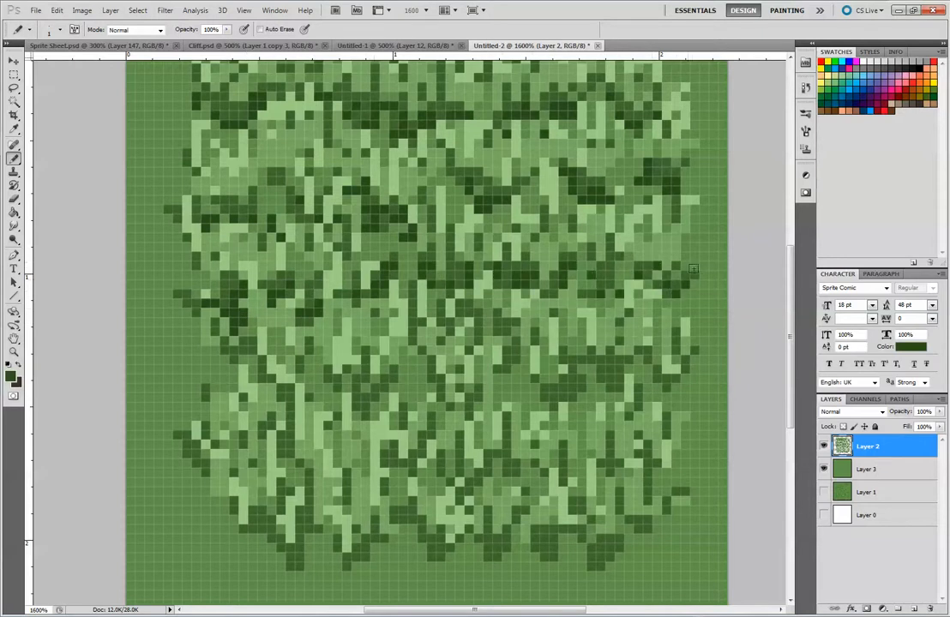
Step: Add very dark green shadow pixels to the fourth band of tufts and the lowest tufts along the grass's bottom edge
mouse_move(230, 371)
left_mouse_down()
mouse_move(246, 338)
mouse_move(260, 362)
mouse_move(318, 370)
mouse_move(347, 392)
left_mouse_up()
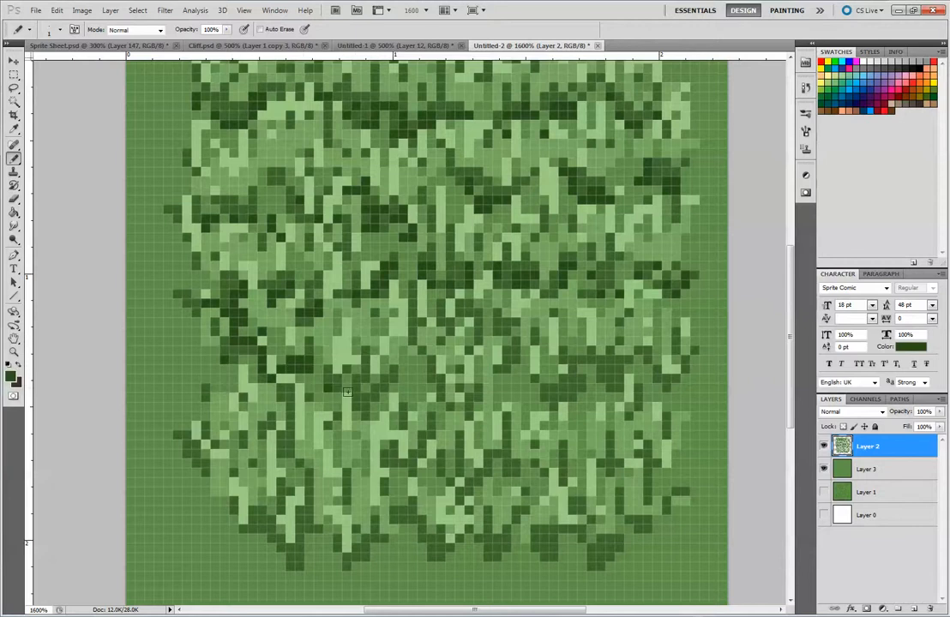
mouse_move(402, 369)
left_mouse_down()
mouse_move(390, 339)
mouse_move(495, 307)
mouse_move(459, 324)
mouse_move(578, 378)
left_mouse_up()
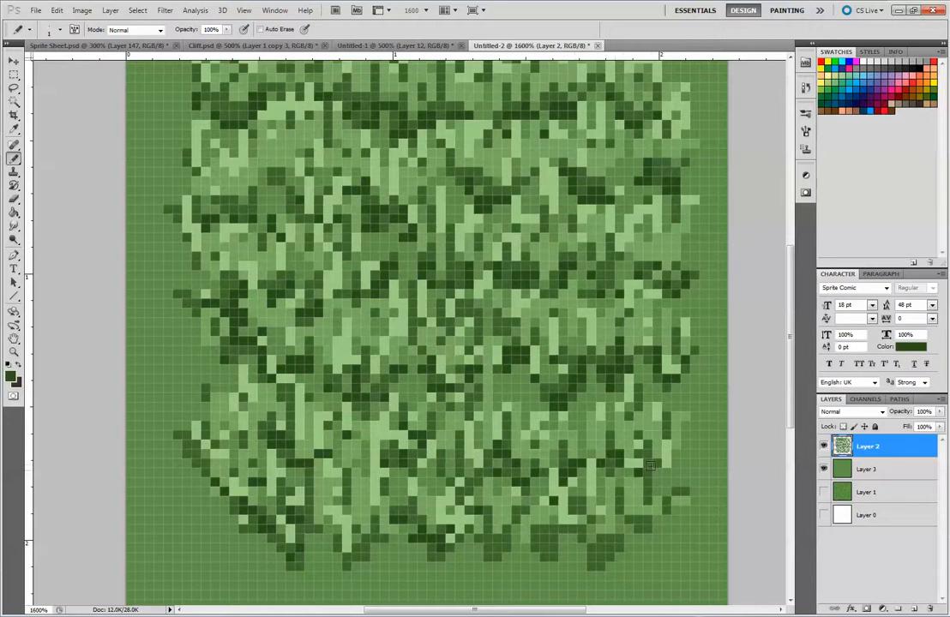
left_click_drag(662, 433, 657, 467)
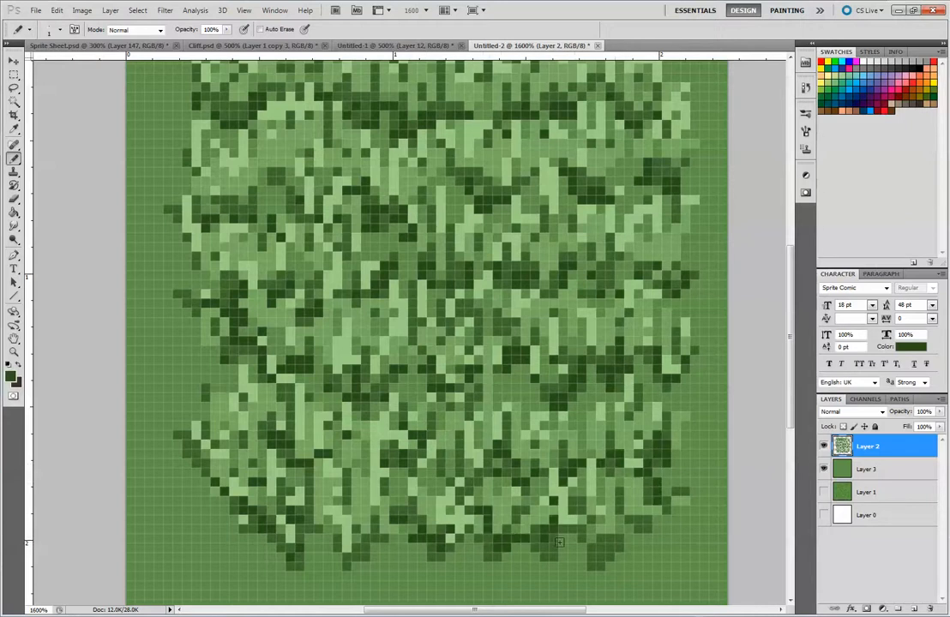
mouse_move(514, 539)
left_mouse_down()
mouse_move(597, 528)
mouse_move(619, 537)
left_mouse_up()
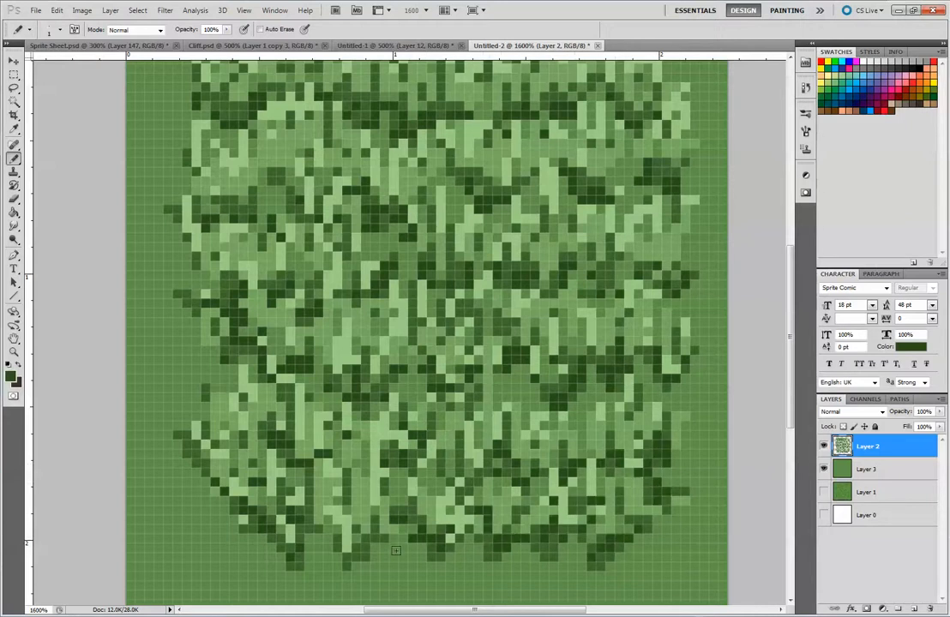
left_click_drag(347, 553, 327, 527)
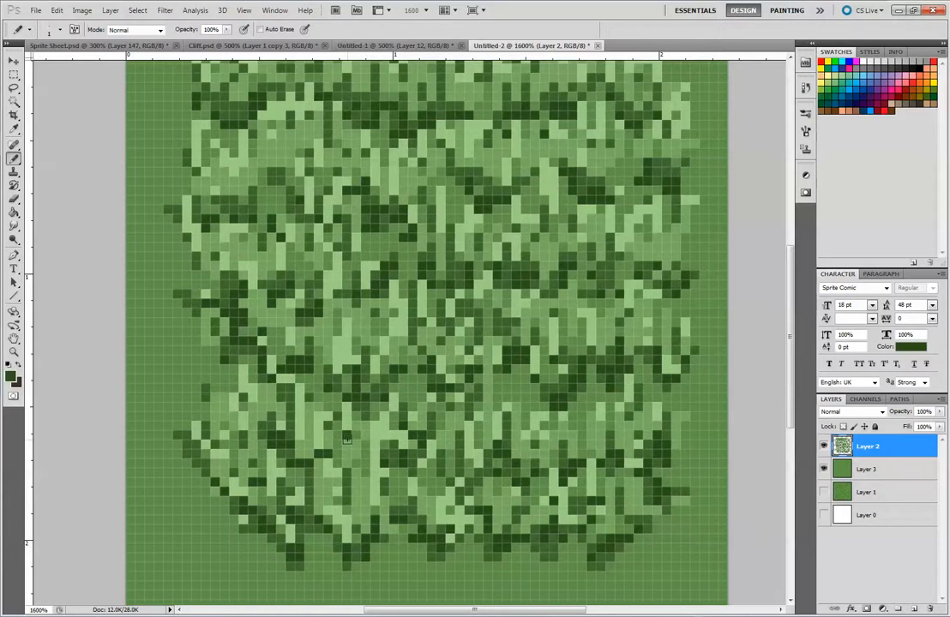
Step: Examine the whole shaded grass tile at 300% zoom
key("ctrl+minus")
key("ctrl+minus")
key("ctrl+minus")
key("ctrl+minus")
key("ctrl+minus")
key("ctrl+minus")
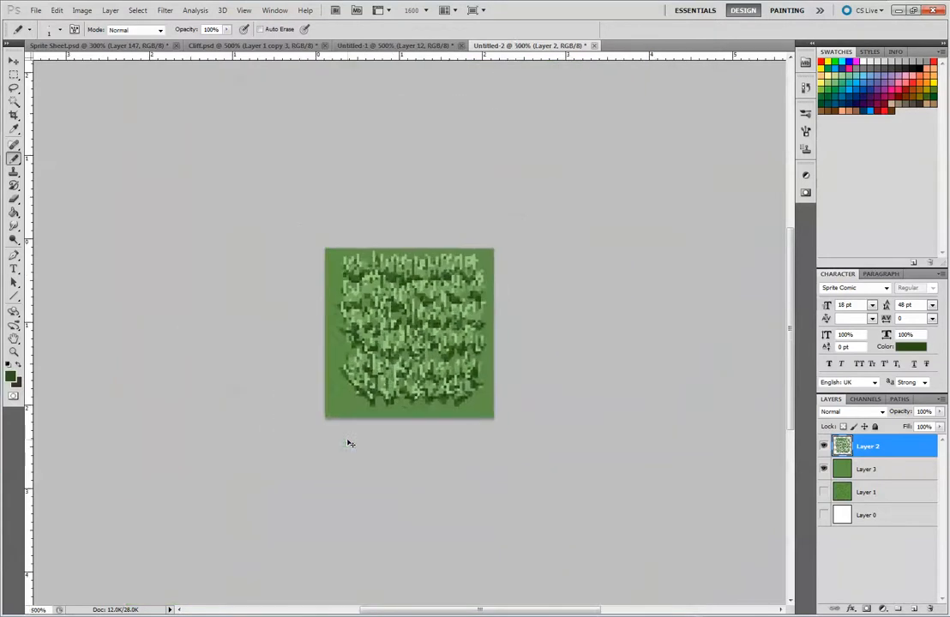
key("ctrl+minus")
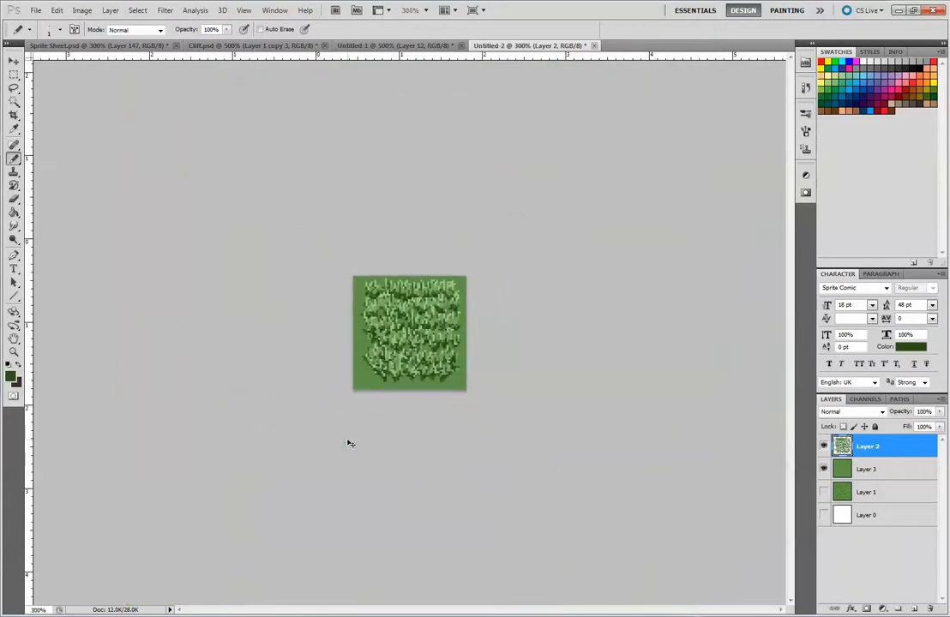
Step: Set the foreground color to the mid green #60904b for filling behind the grass tufts
key("ctrl+plus")
key("ctrl+plus")
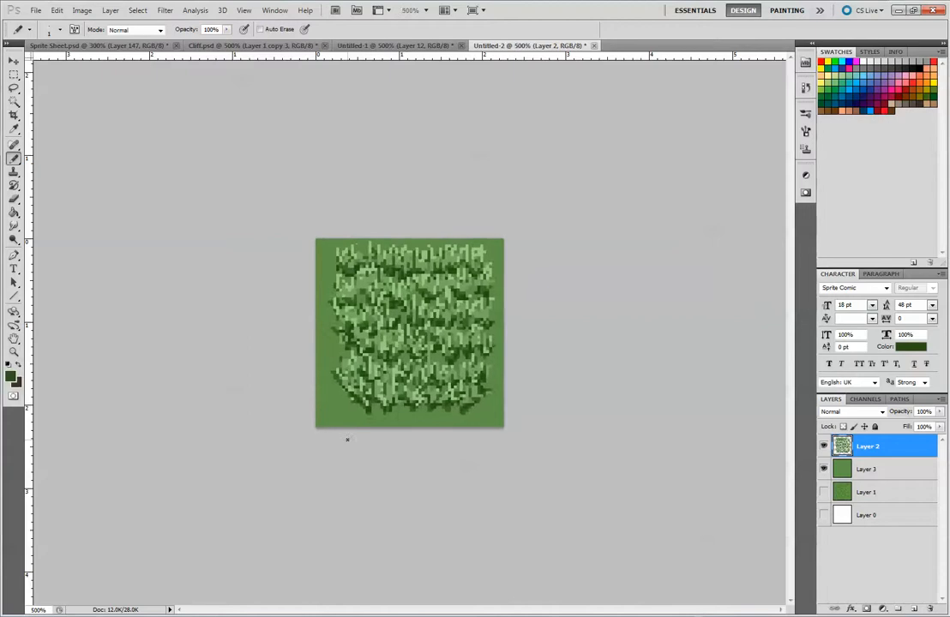
left_click(823, 469)
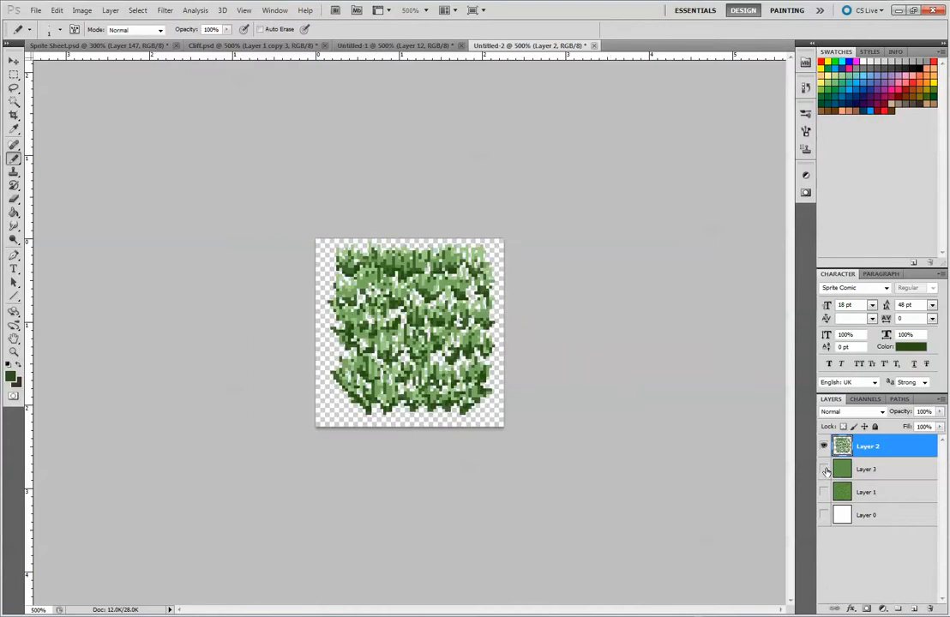
left_click(823, 469)
left_click(11, 375)
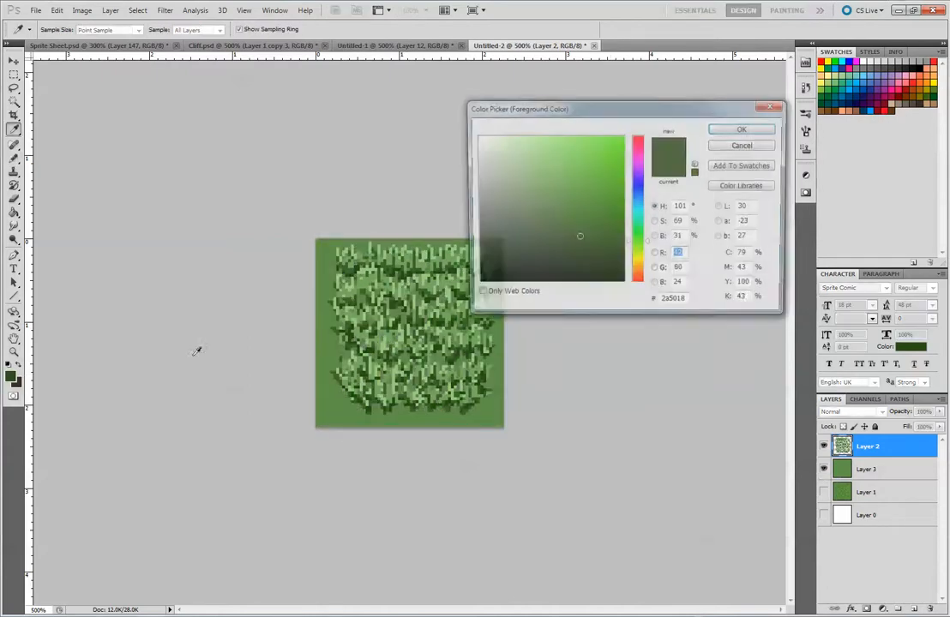
left_click(546, 201)
left_click(736, 140)
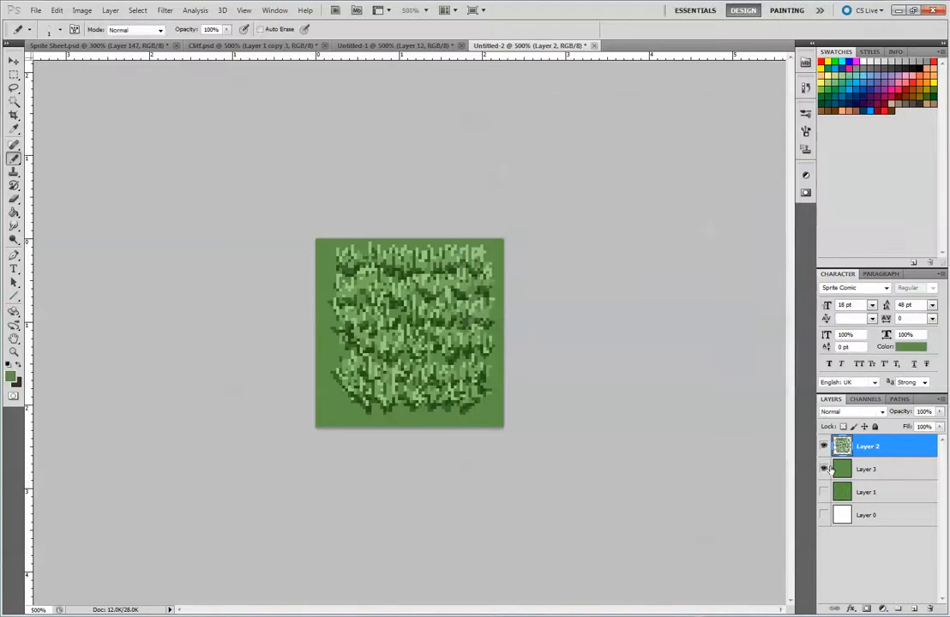
Step: Hide the solid green base layer and paint mid green into the gaps between the tufts on a new layer above it, using a 5 px pencil
left_click(823, 469)
left_click(898, 471)
left_click(913, 609)
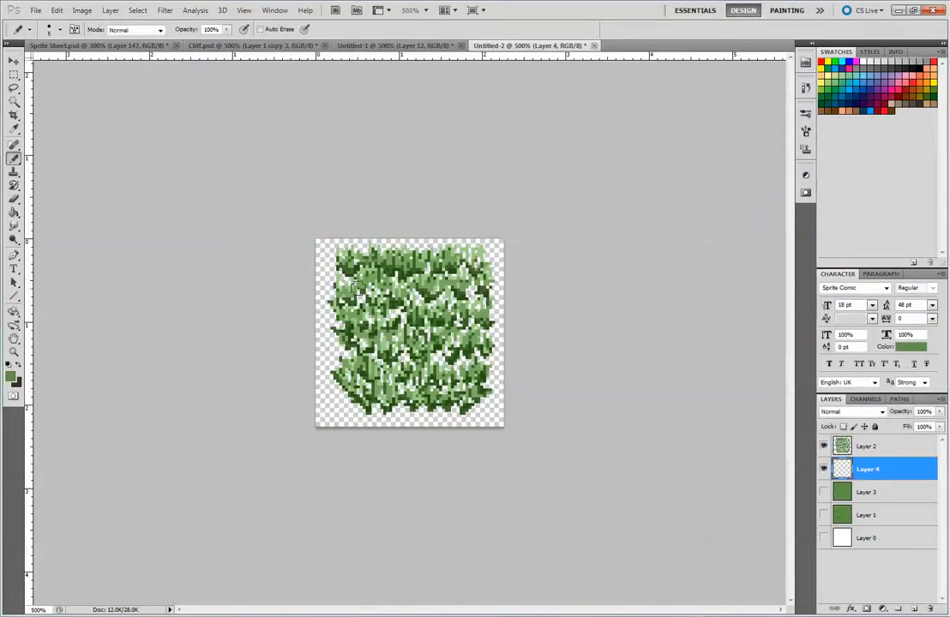
mouse_move(383, 307)
left_mouse_down()
mouse_move(339, 273)
mouse_move(354, 307)
mouse_move(360, 258)
mouse_move(383, 242)
left_mouse_up()
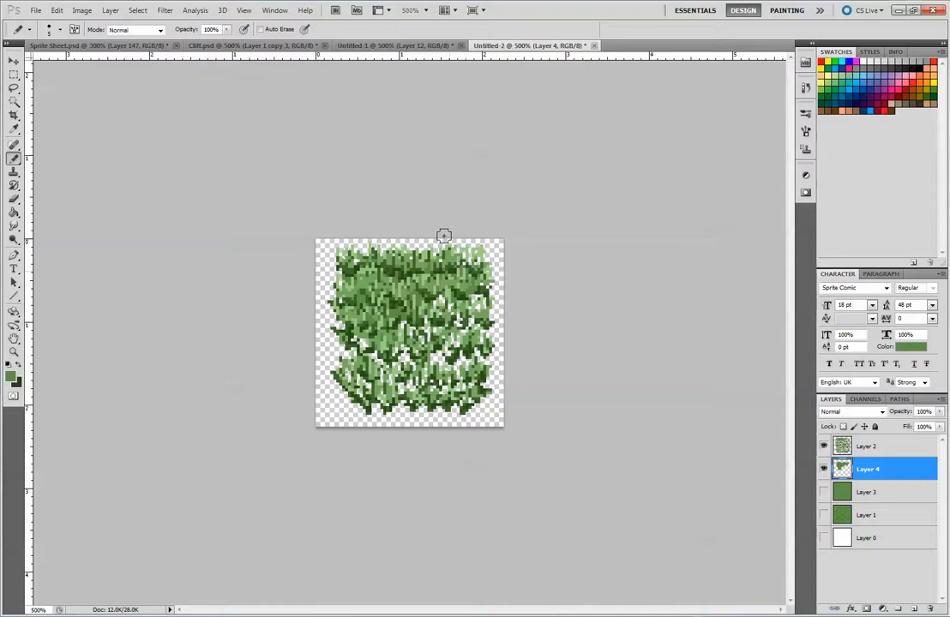
mouse_move(425, 318)
left_mouse_down()
mouse_move(457, 318)
mouse_move(471, 323)
mouse_move(466, 335)
mouse_move(471, 299)
left_mouse_up()
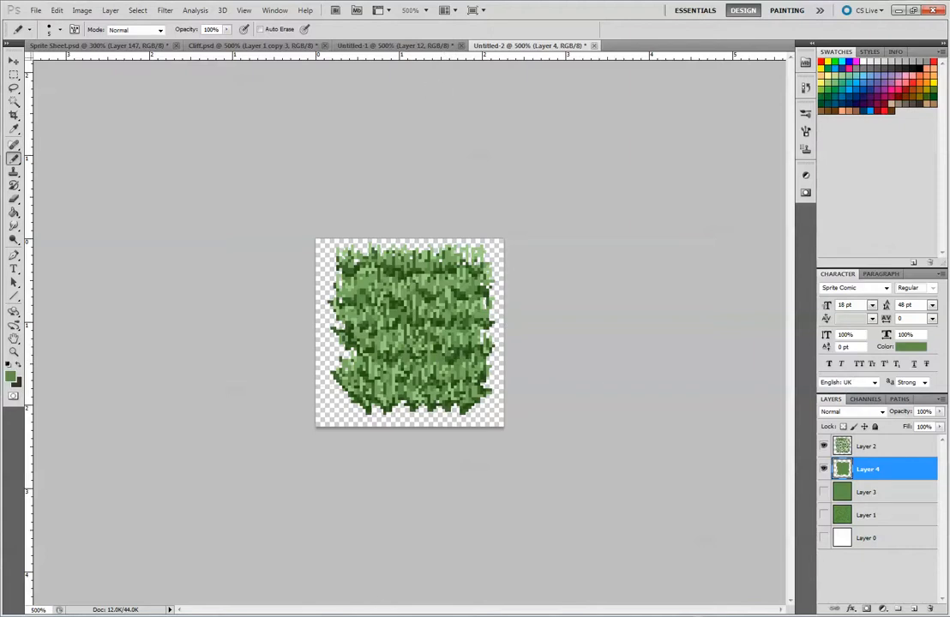
Step: Add a new layer above the painted fill and set a fixed-size 16 × 16 px rectangular selection for the tile's lower-left corner
left_click(14, 76)
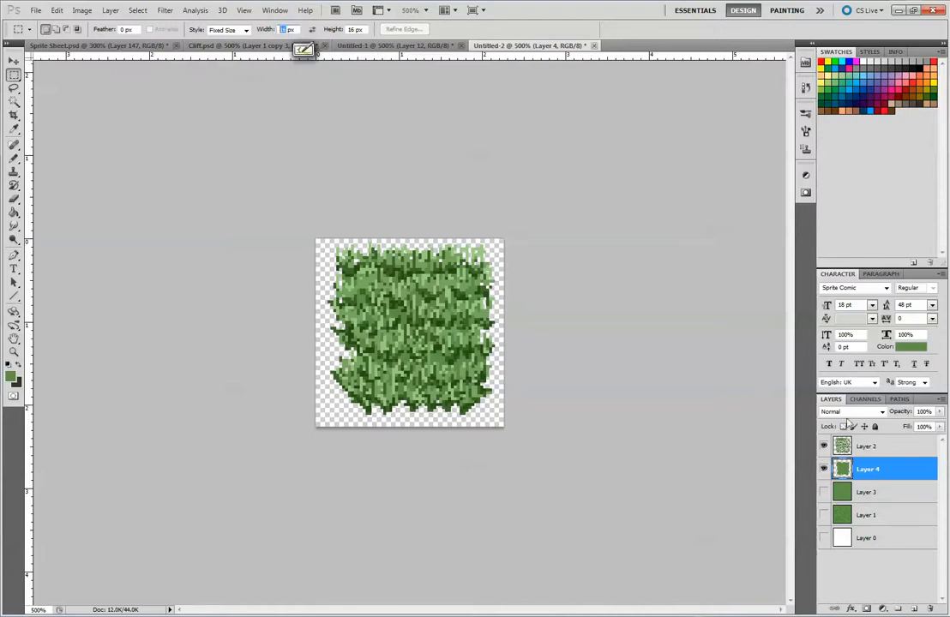
type("32")
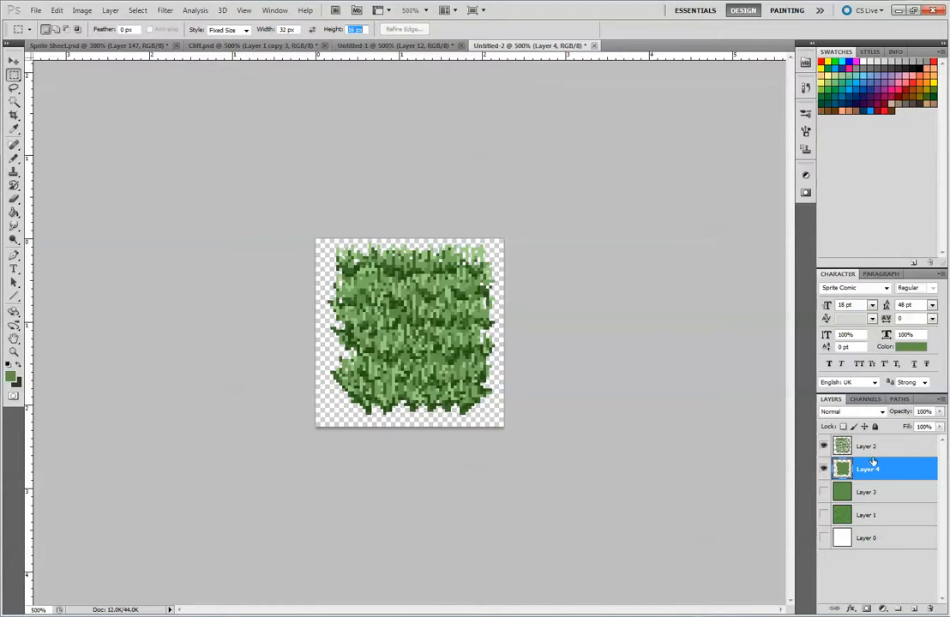
left_click(916, 609)
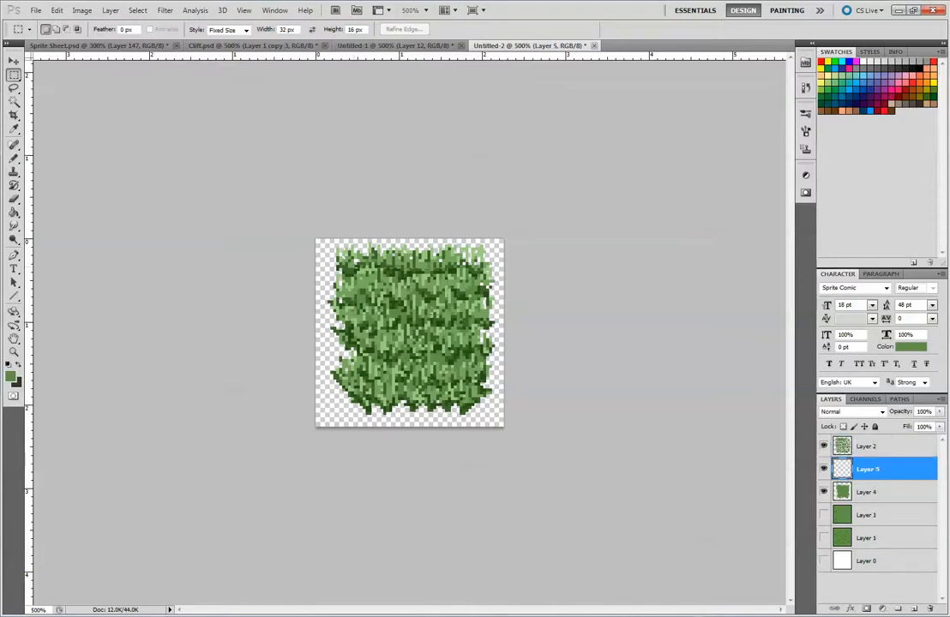
left_click(285, 377)
left_click_drag(289, 30, 244, 29)
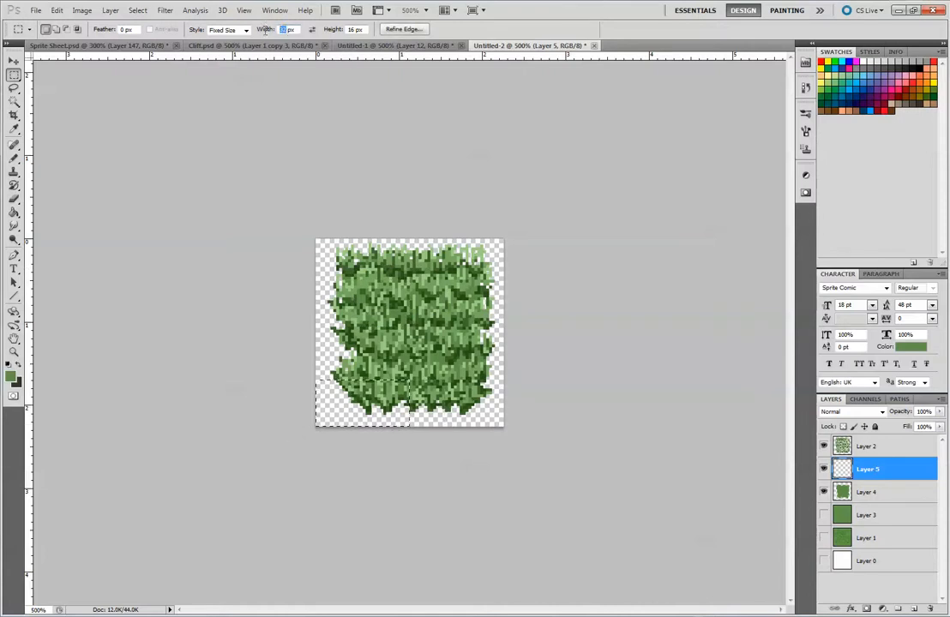
type("16")
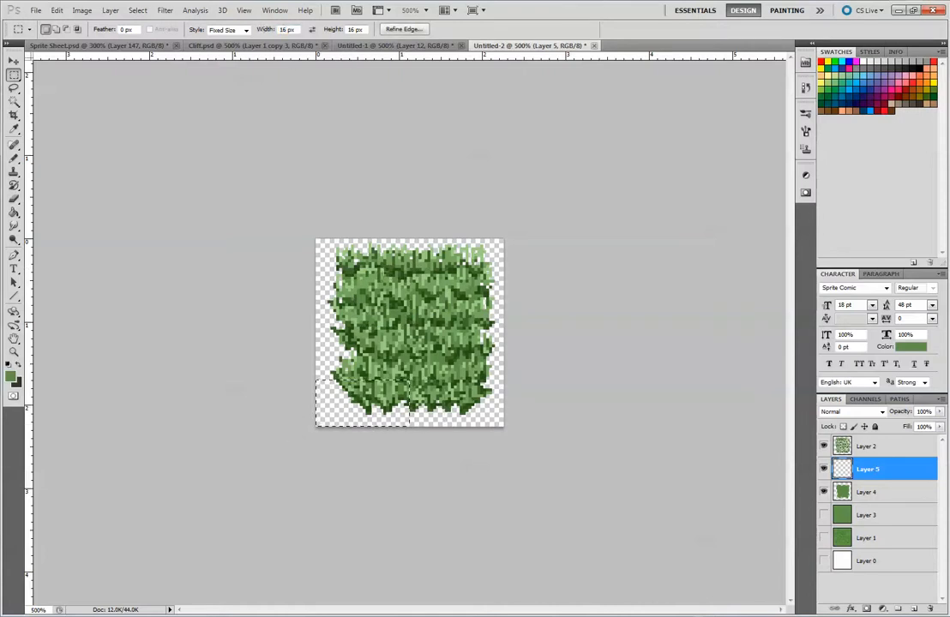
left_click(57, 10)
left_click(95, 183)
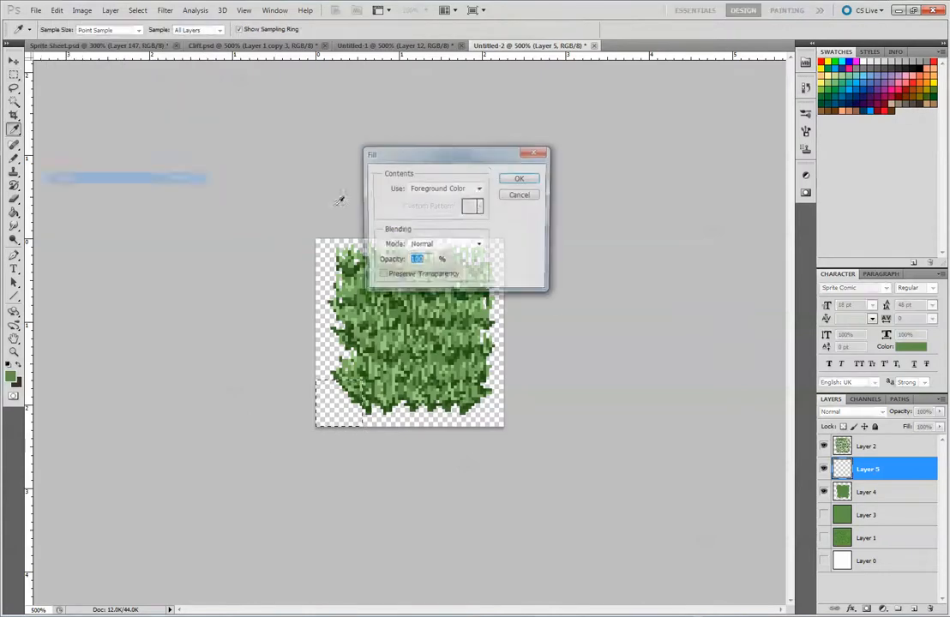
left_click(479, 189)
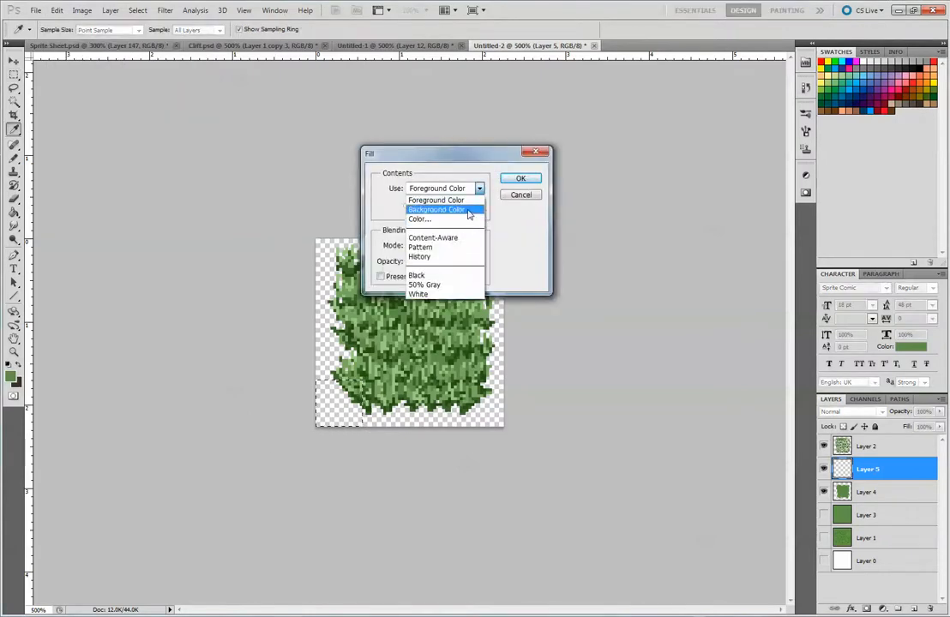
left_click(469, 211)
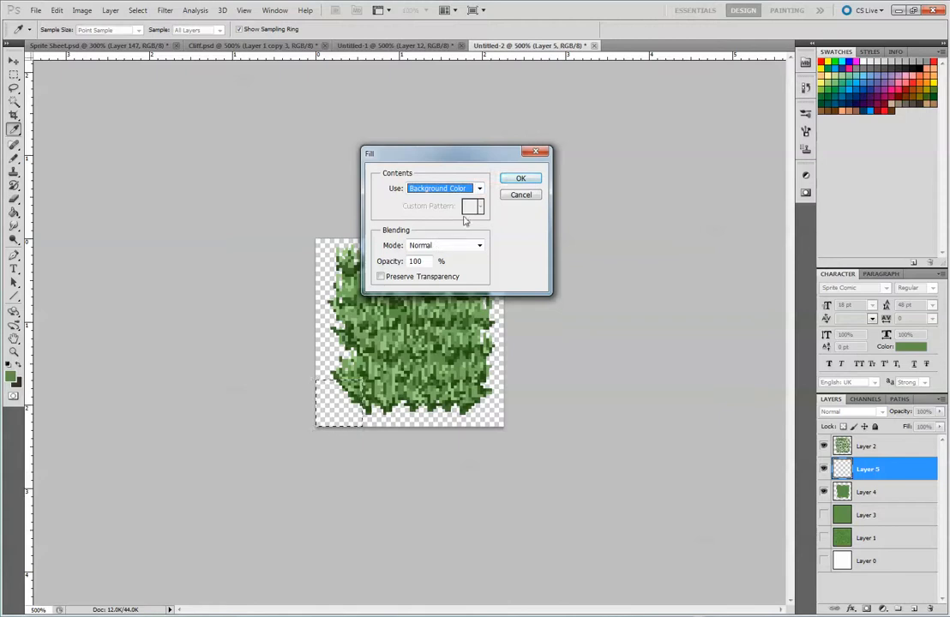
left_click(520, 195)
left_click(57, 9)
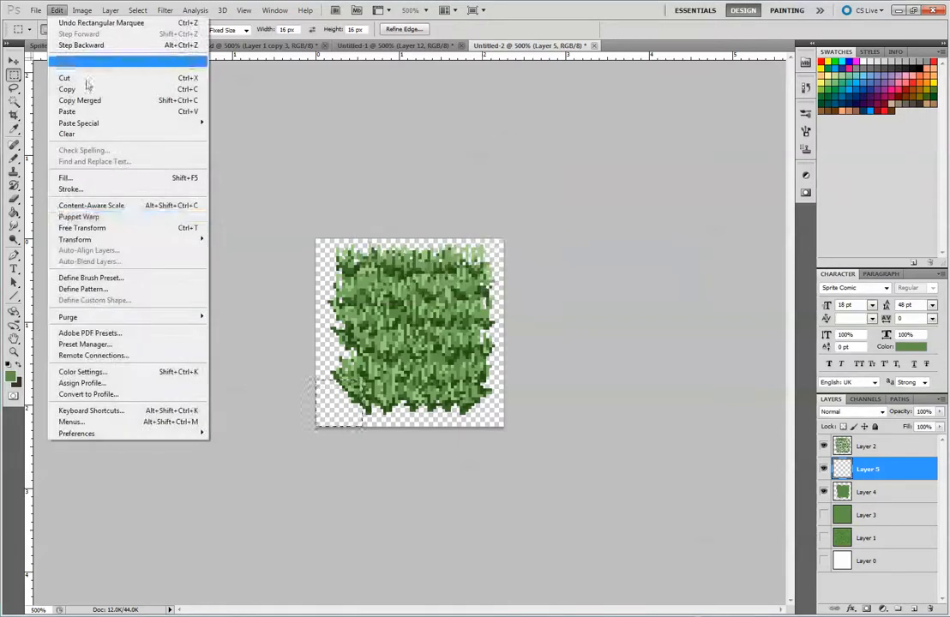
left_click(94, 178)
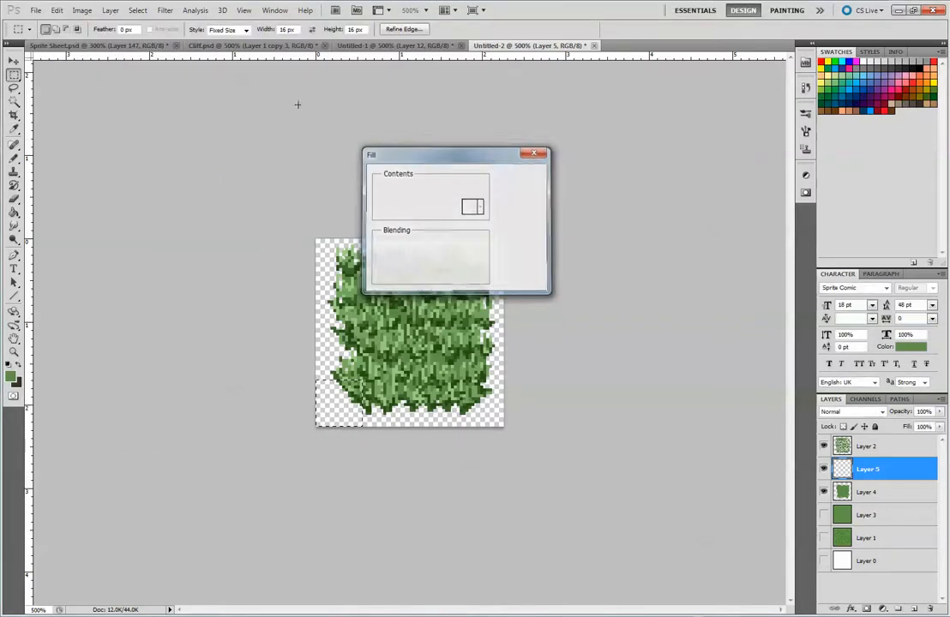
key("Escape")
Step: Stroke the 16 × 16 px corner selection with a 1 px brown #8c561d outline placed inside
left_click(56, 9)
left_click(86, 190)
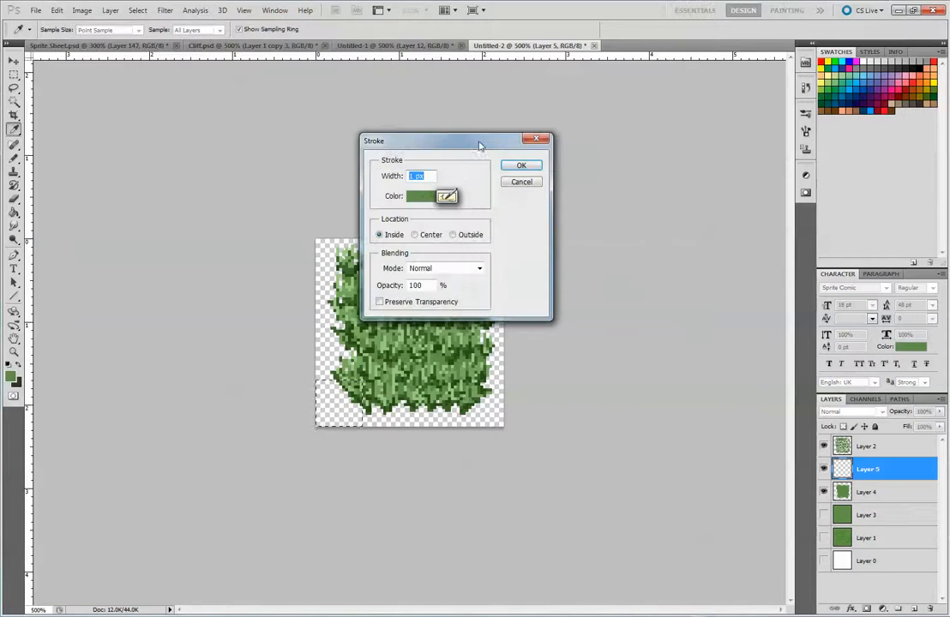
left_click(423, 199)
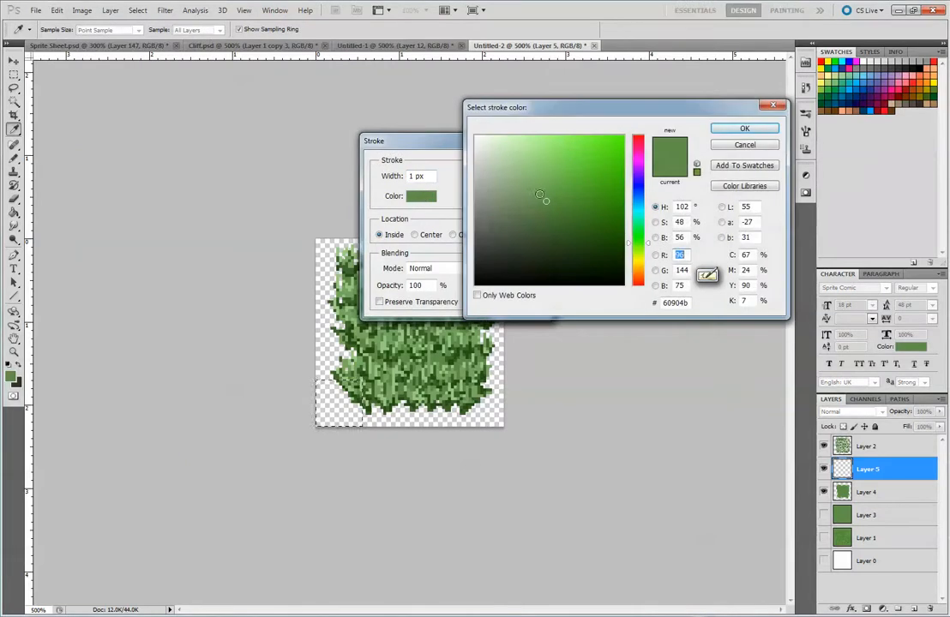
left_click(617, 246)
left_click_drag(638, 281, 638, 273)
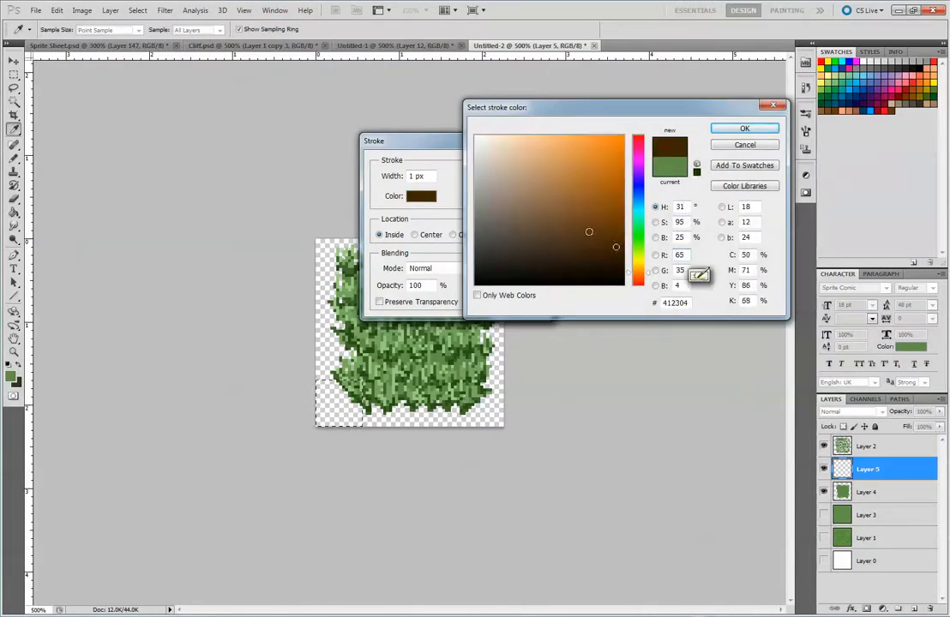
left_click_drag(589, 231, 593, 203)
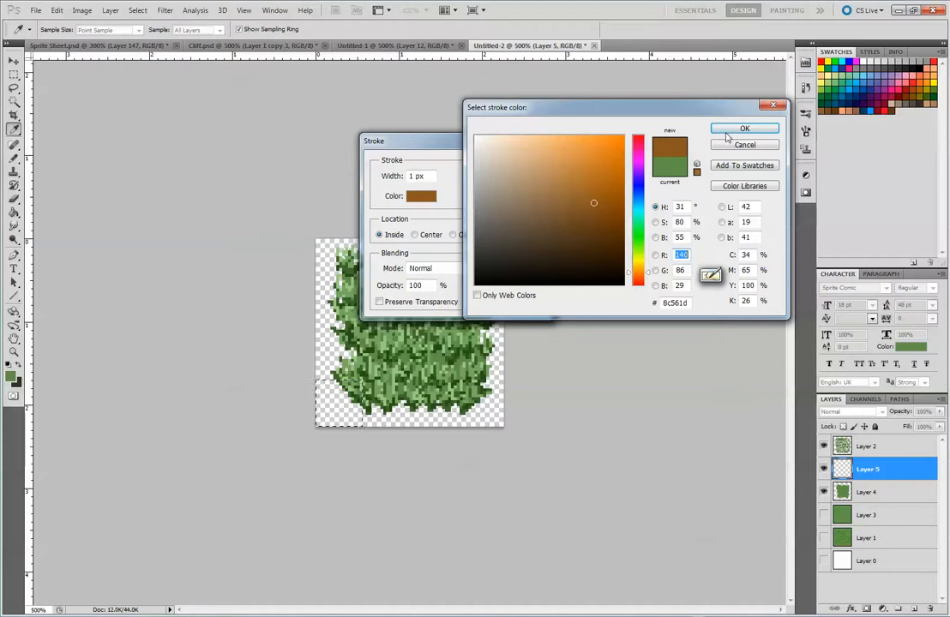
left_click(746, 131)
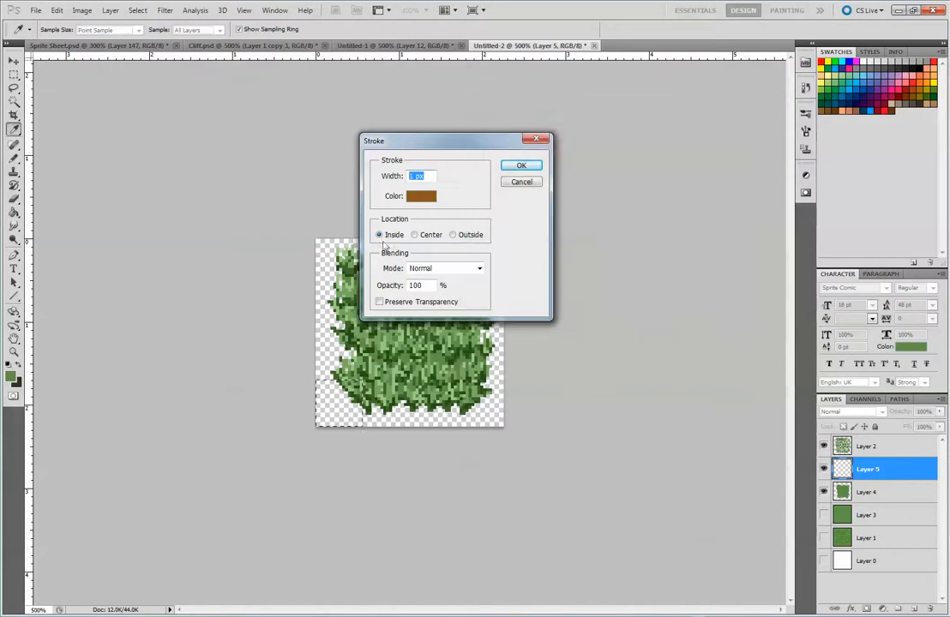
left_click(522, 165)
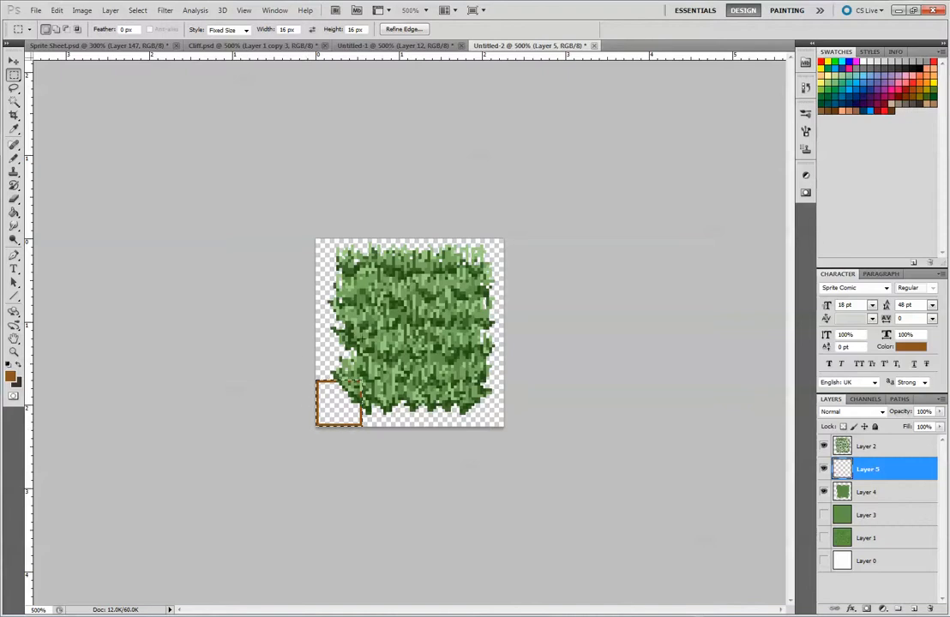
Step: Hide the brown outline layer and copy the grass's lower-left 16 × 16 px corner to the empty area in the sprite sheet's bottom row
left_click(823, 470)
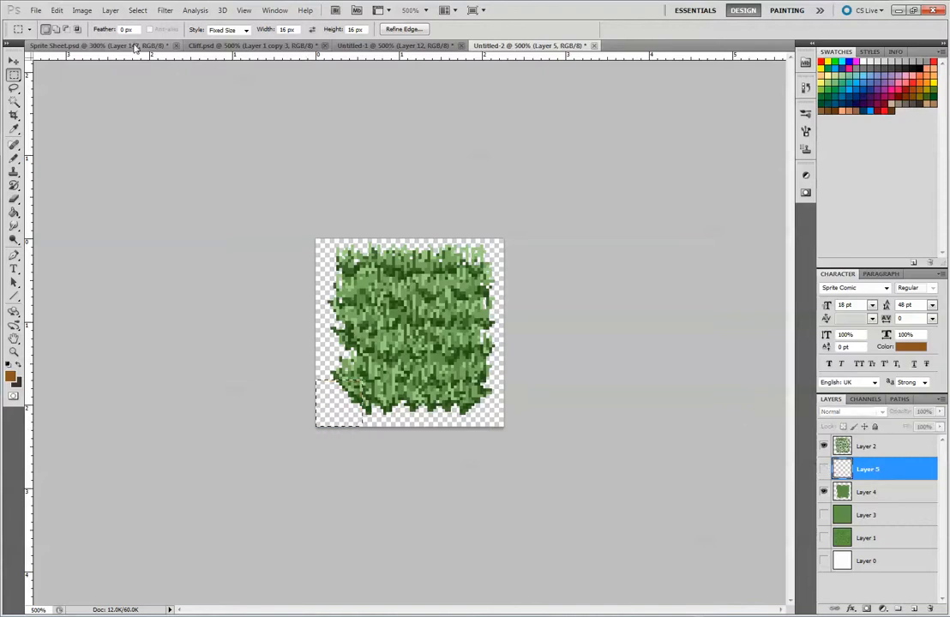
left_click(129, 45)
key("ctrl+shift+alt+n")
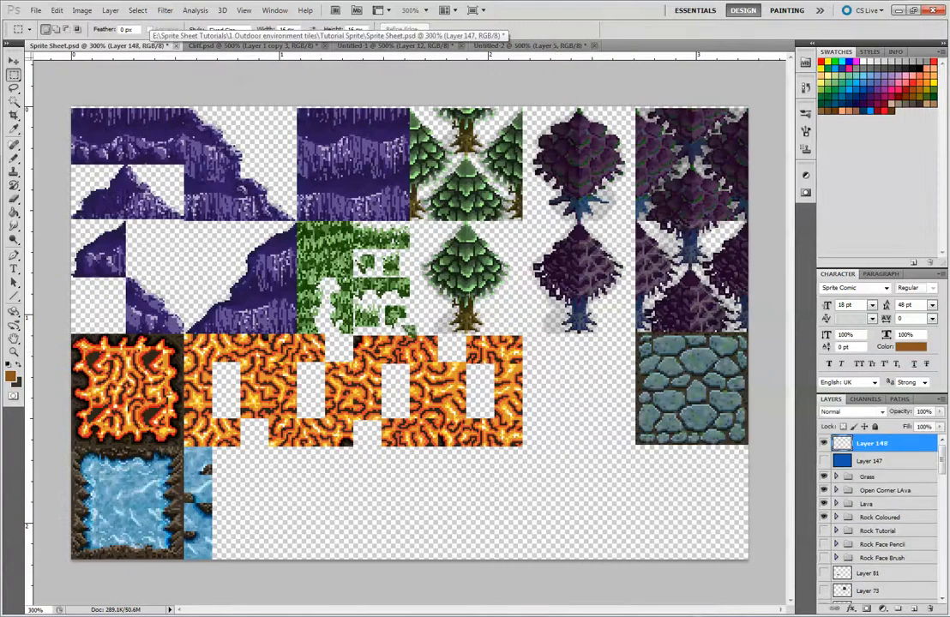
key("v")
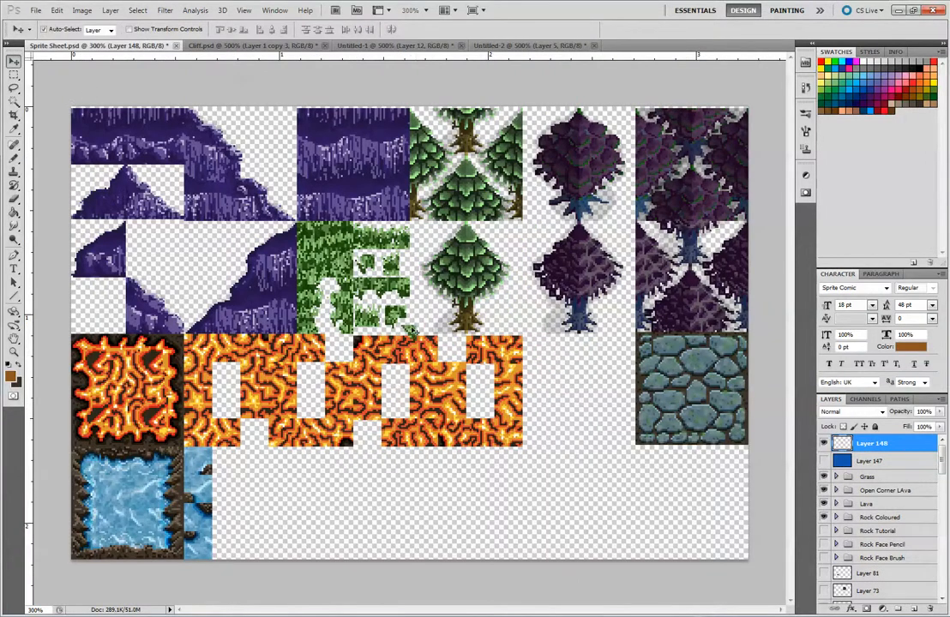
left_click_drag(412, 331, 523, 510)
Step: Copy the grass tile's upper-left 16 × 16 px corner into the sprite sheet and place it above the pasted lower-left corner piece
left_click(527, 44)
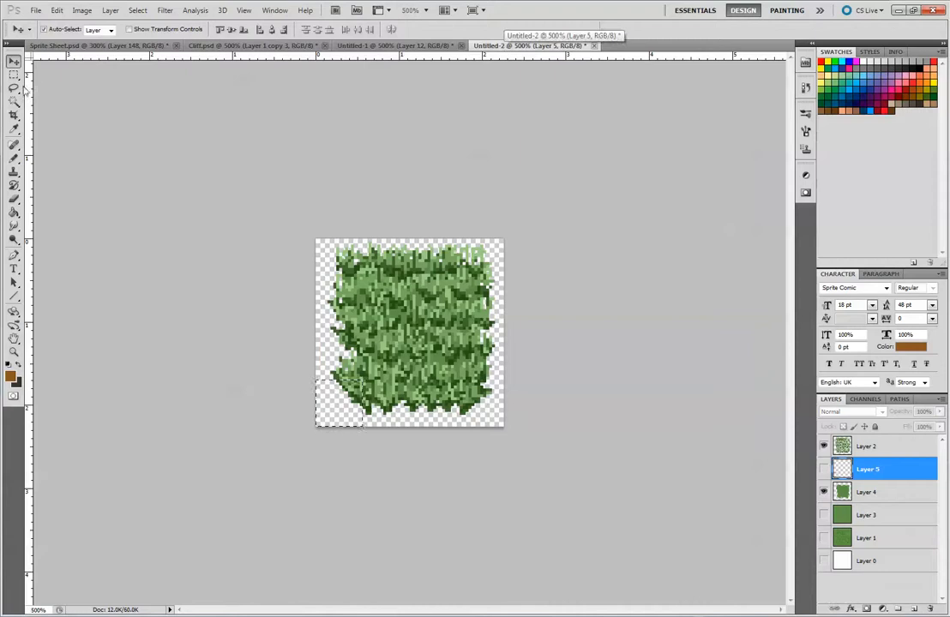
left_click_drag(14, 76, 51, 75)
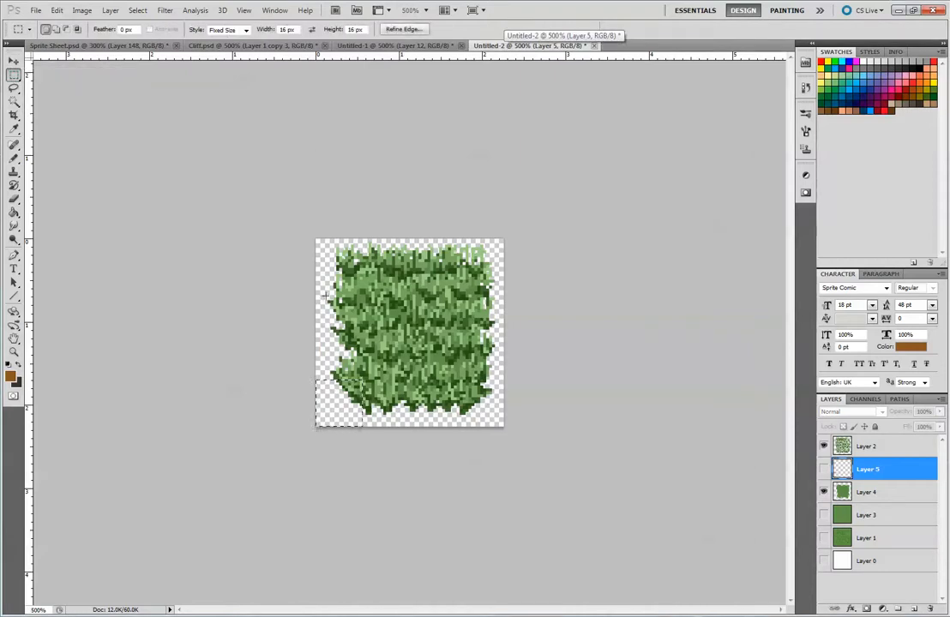
left_click(315, 285)
left_click(317, 240)
left_click(112, 45)
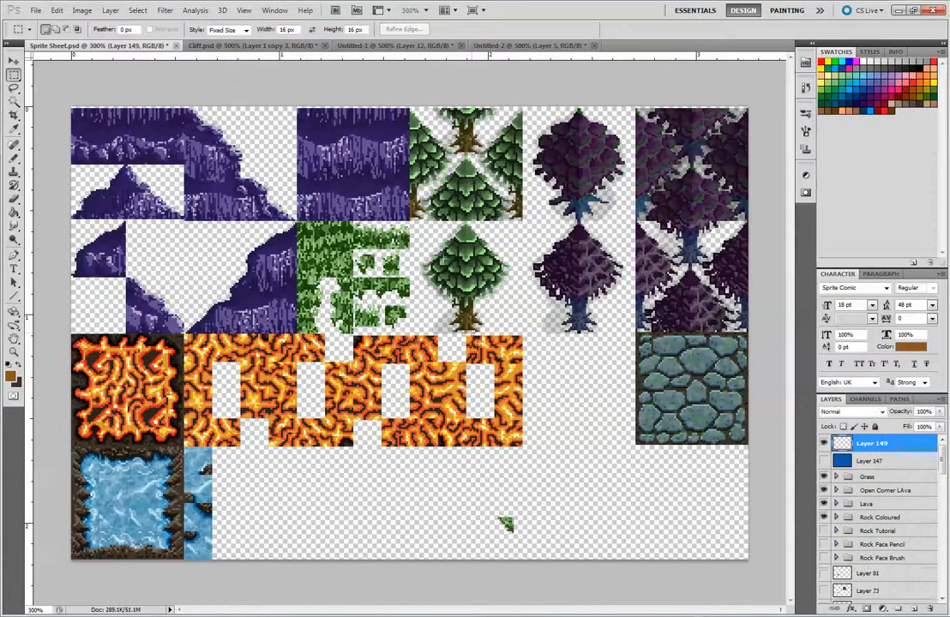
key("ctrl+v")
key("v")
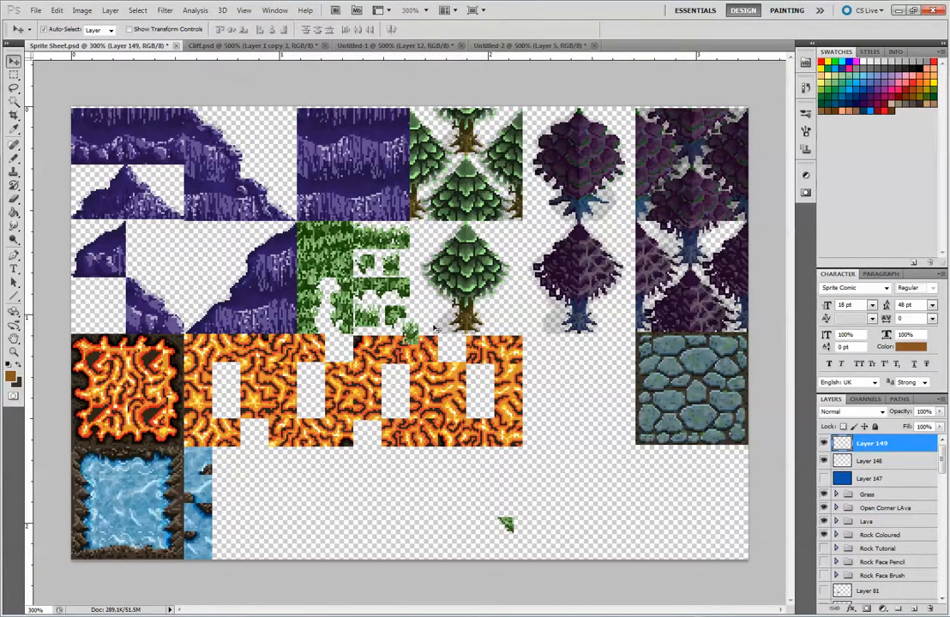
left_click_drag(410, 334, 493, 506)
Step: Copy the grass tile's upper-right 16 × 16 px corner into the sprite sheet and place it beside the upper-left corner piece
left_click(313, 45)
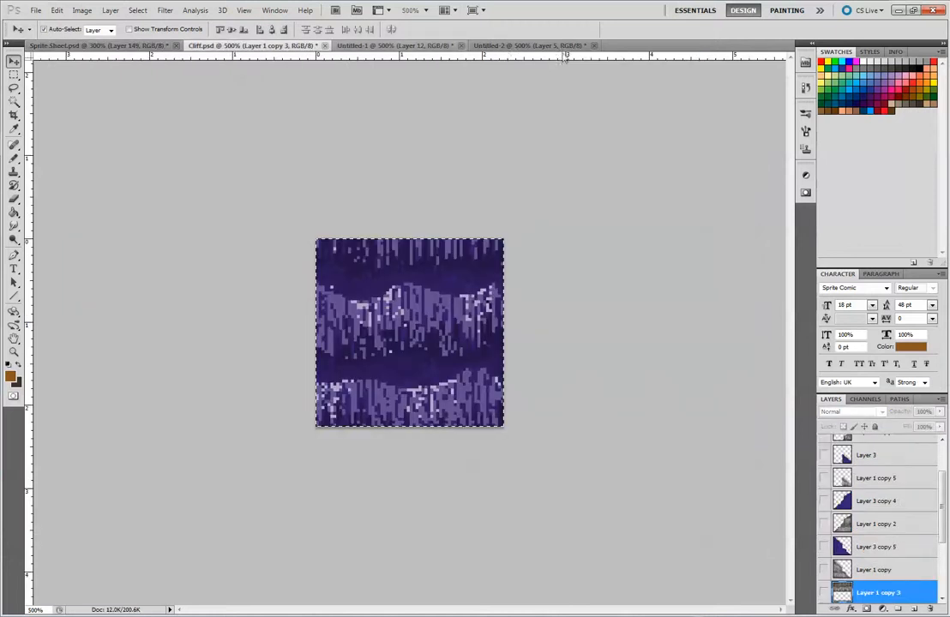
left_click(528, 45)
key("m")
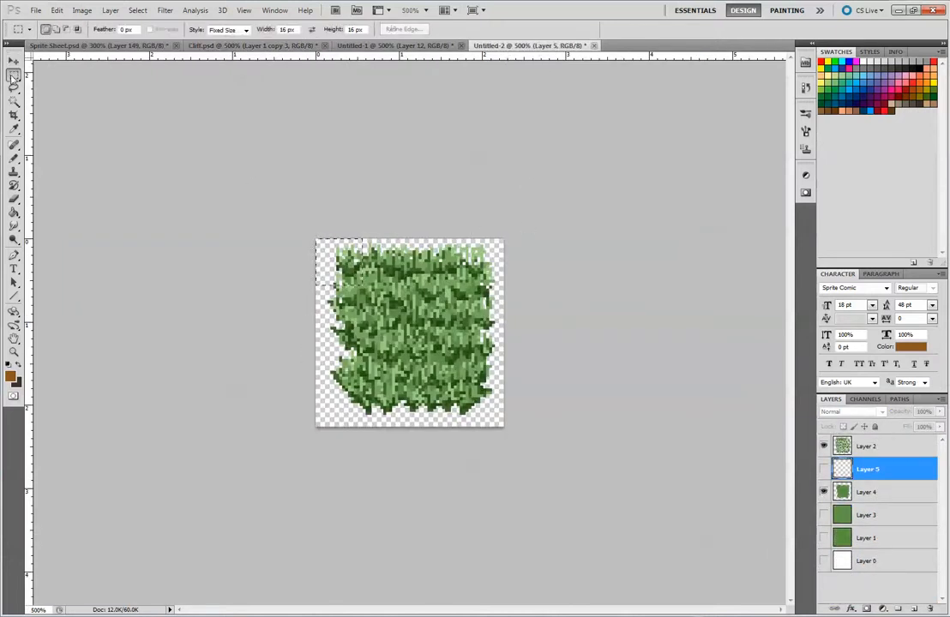
left_click(481, 229)
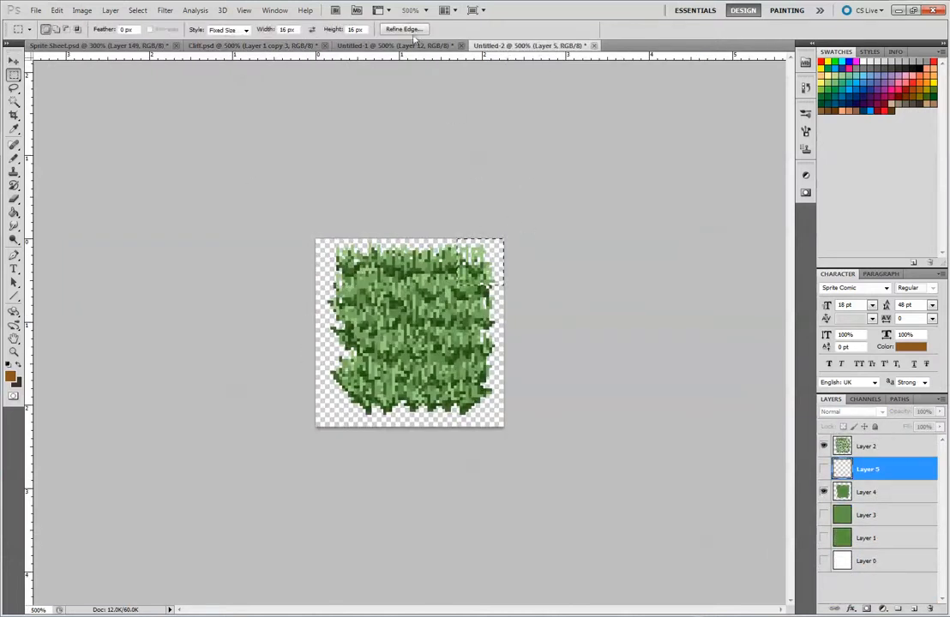
left_click(101, 44)
key("ctrl+v")
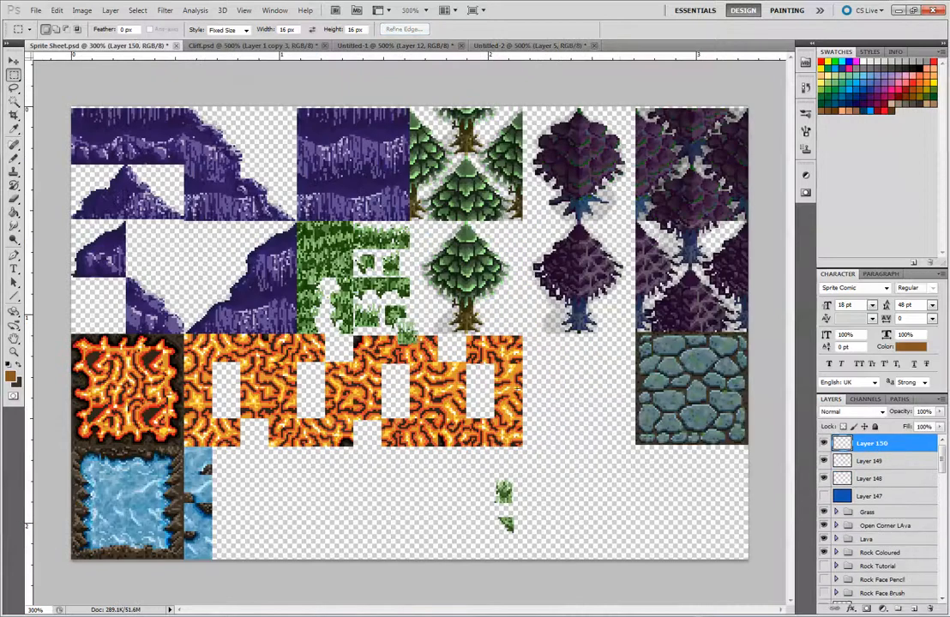
left_click(14, 62)
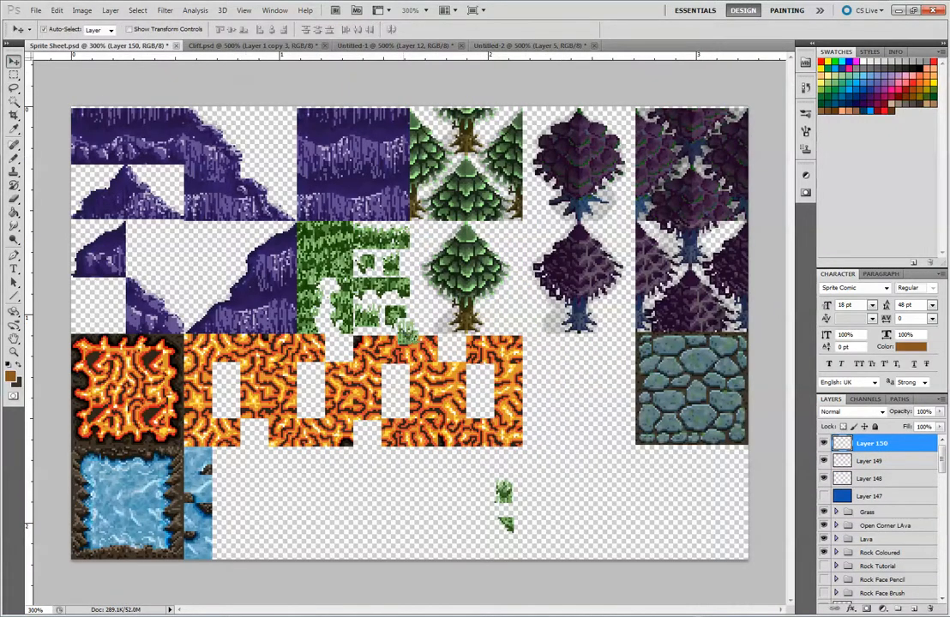
left_click_drag(405, 333, 538, 489)
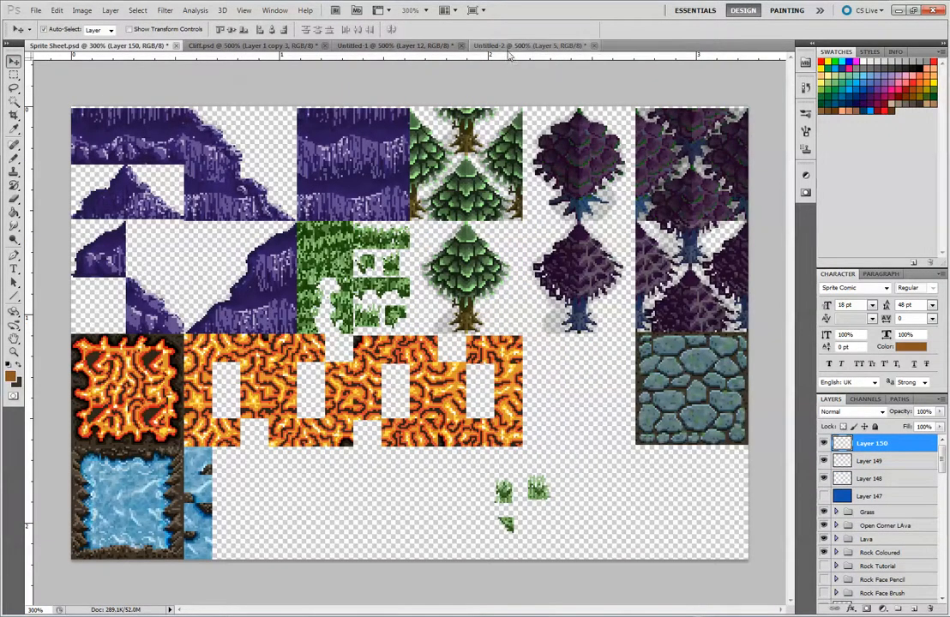
Step: Copy the grass tile's lower-right 16 × 16 px corner into the sprite sheet and place it below the upper-right corner piece
left_click(509, 45)
key("m")
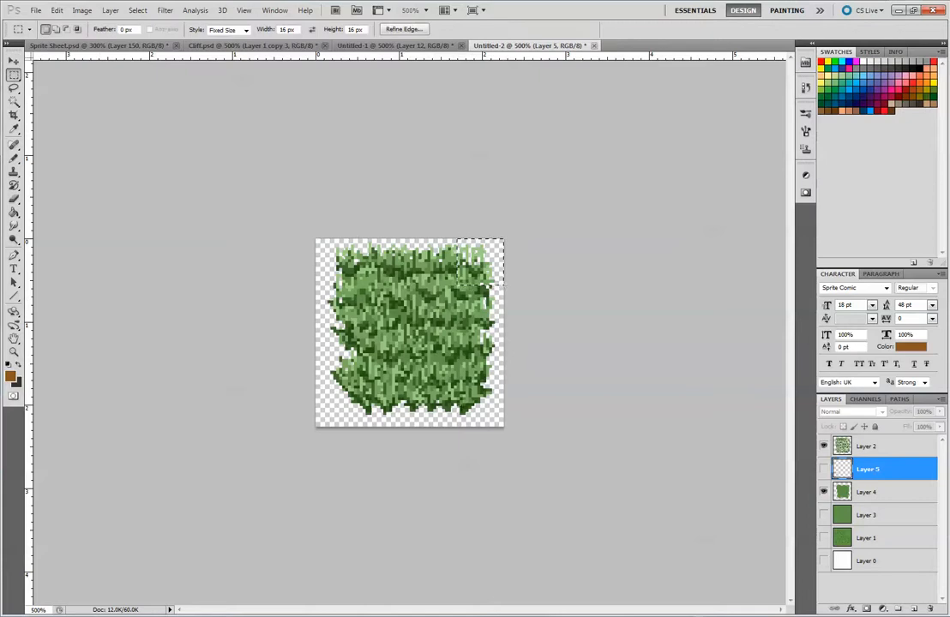
left_click(516, 403)
left_click(153, 45)
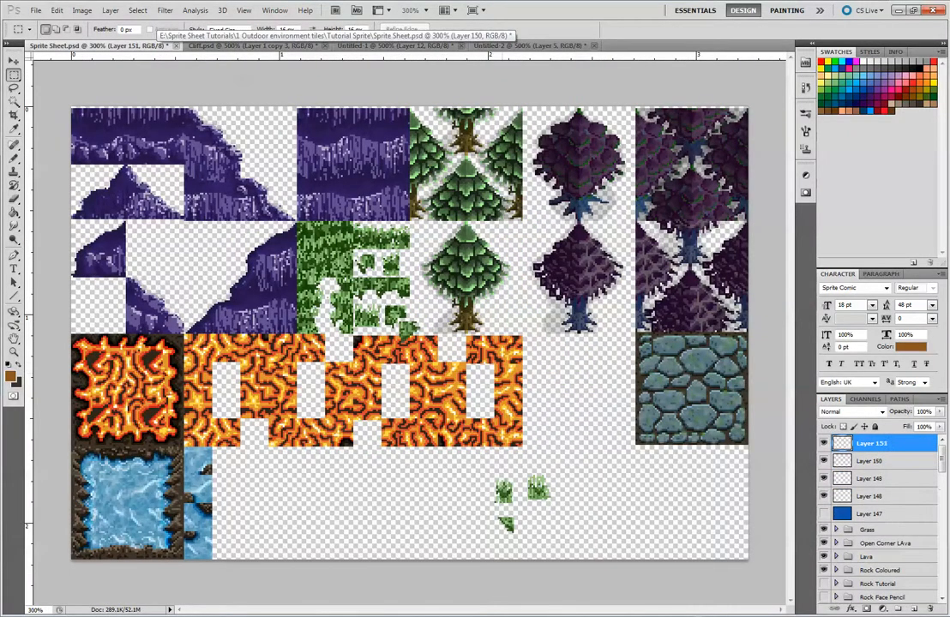
left_click(13, 60)
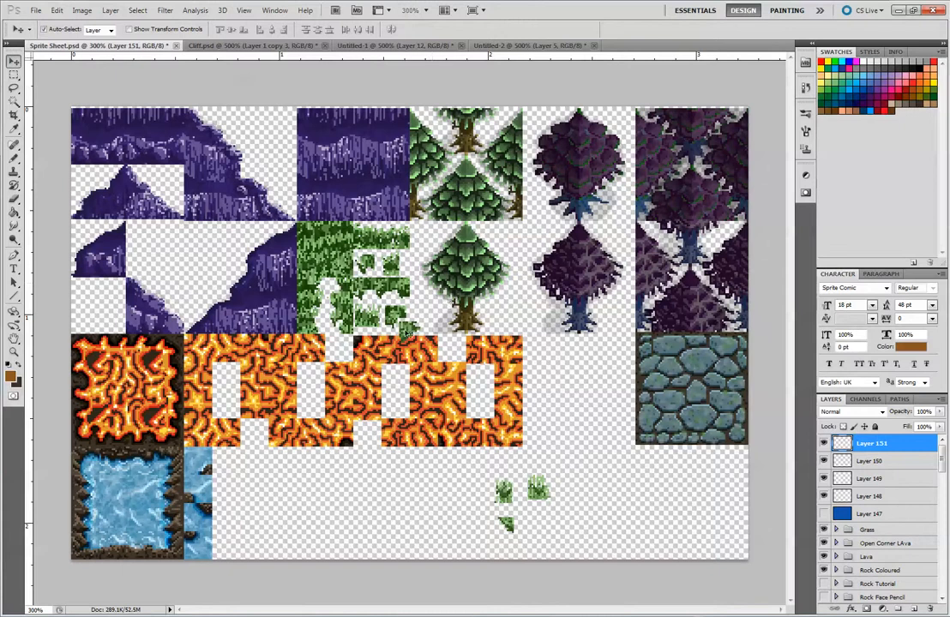
left_click_drag(406, 332, 489, 420)
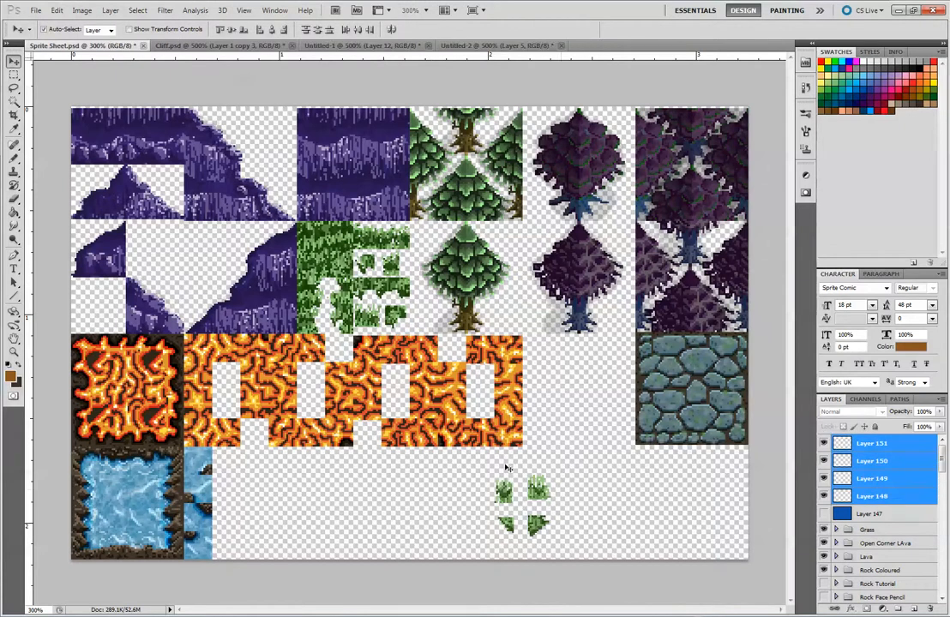
Step: Delete the four pasted grass corner layers from the sprite sheet and select Layer 2 in the grass document
key("ctrl+e")
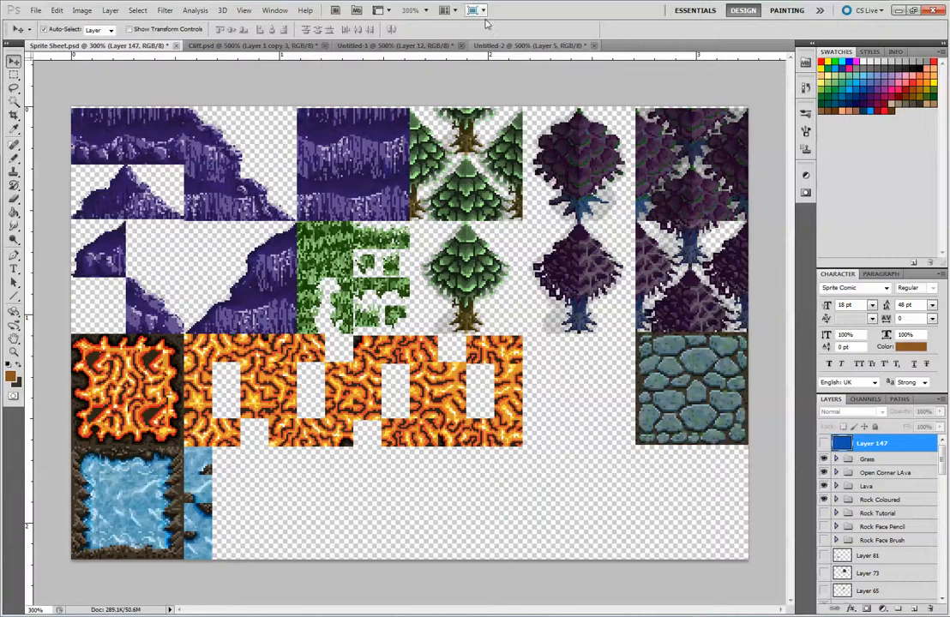
left_click(498, 45)
key("ctrl+d")
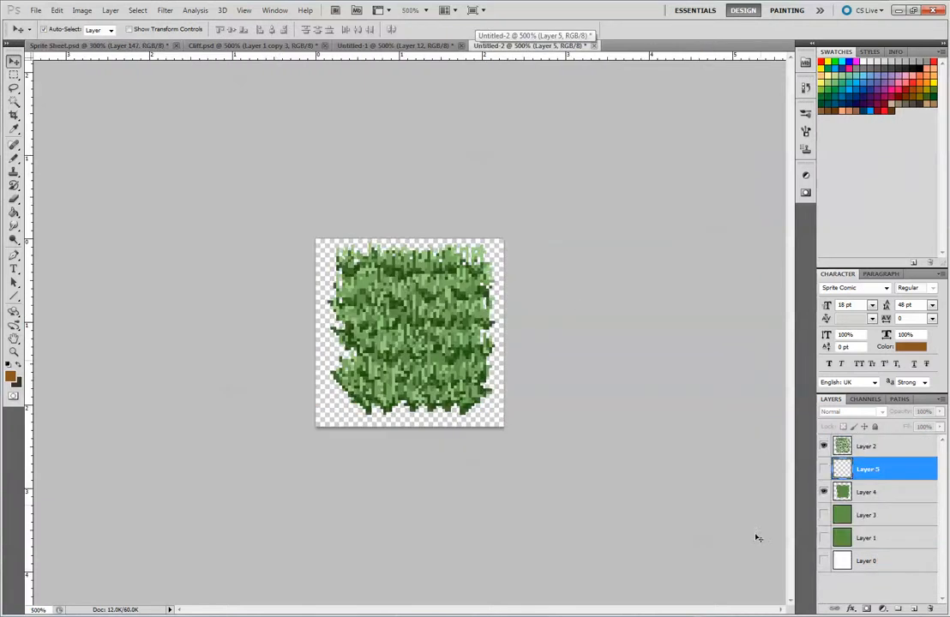
left_click(870, 447)
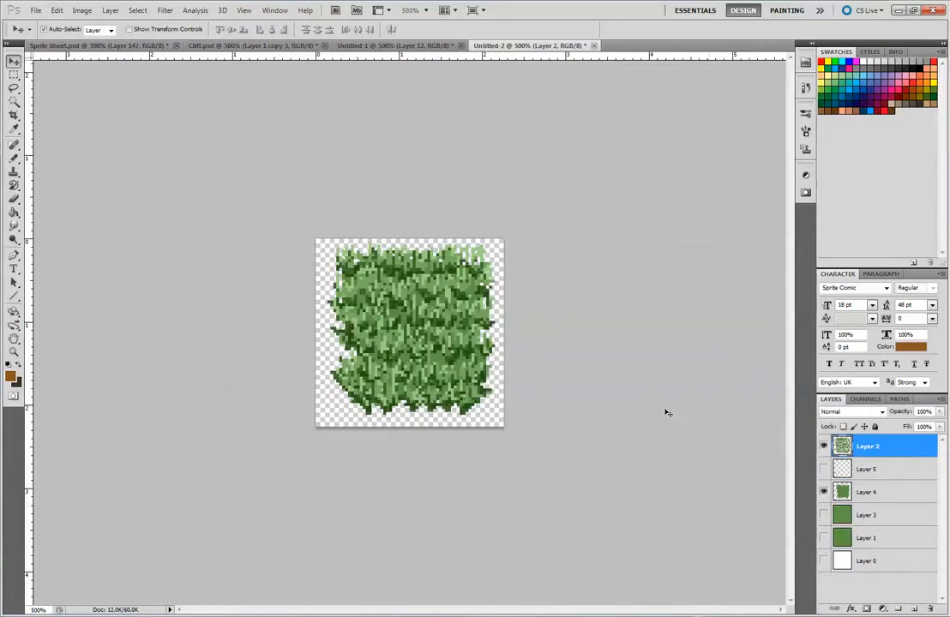
left_click(56, 11)
left_click(56, 10)
left_click(98, 44)
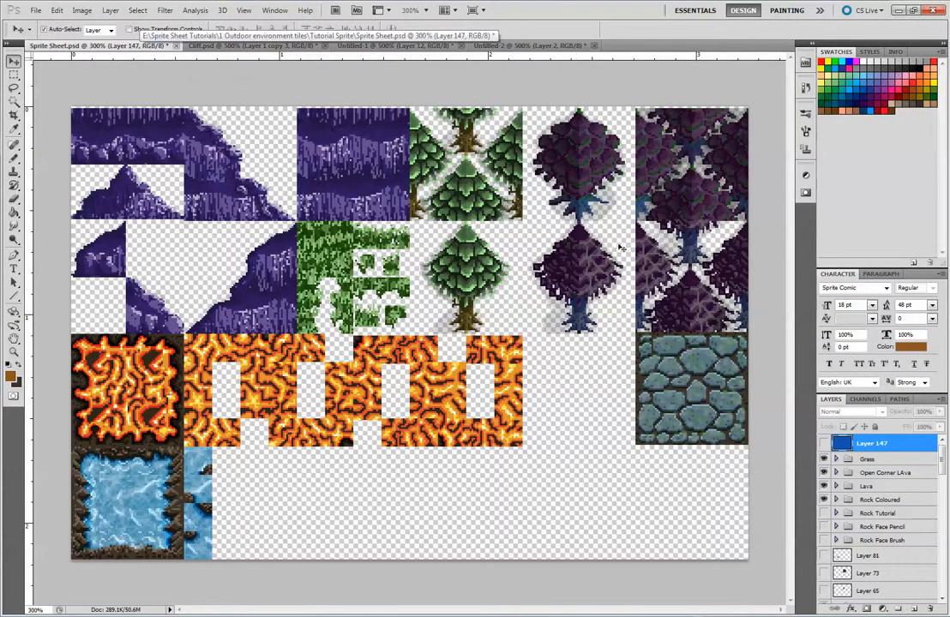
left_click(509, 46)
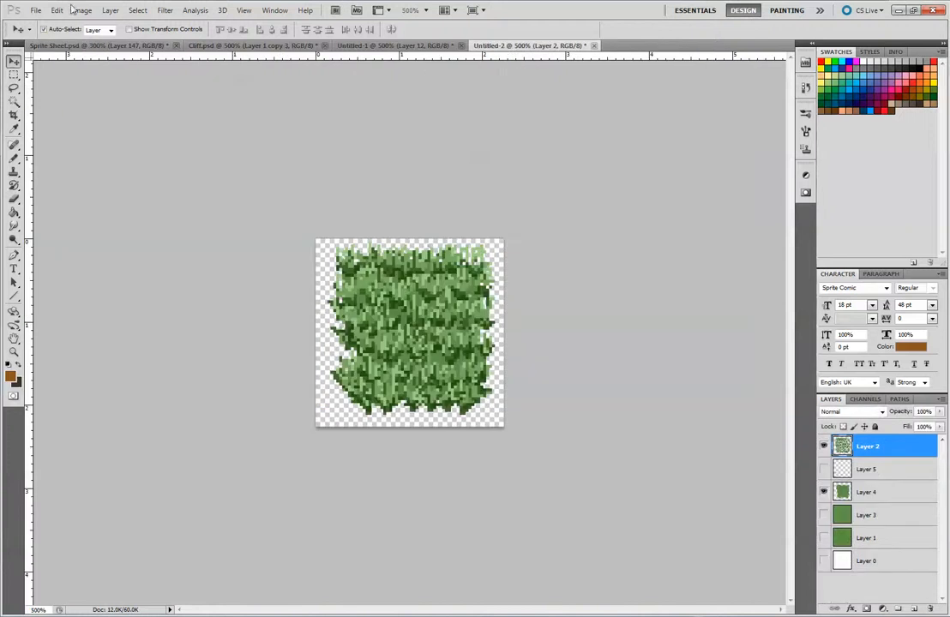
Step: Set the Rectangular Marquee tool's style to Normal
left_click(14, 76)
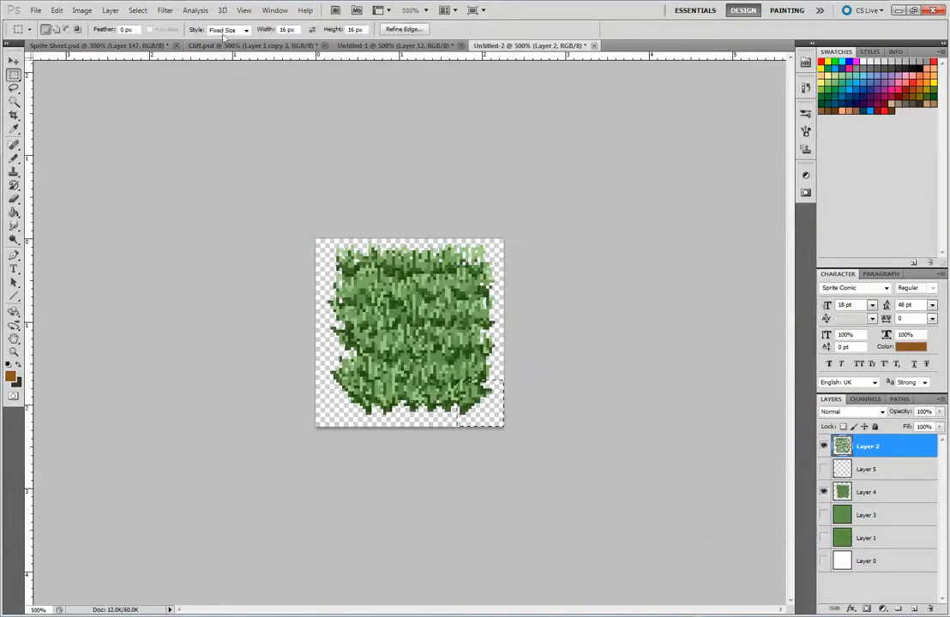
left_click(226, 29)
left_click(217, 41)
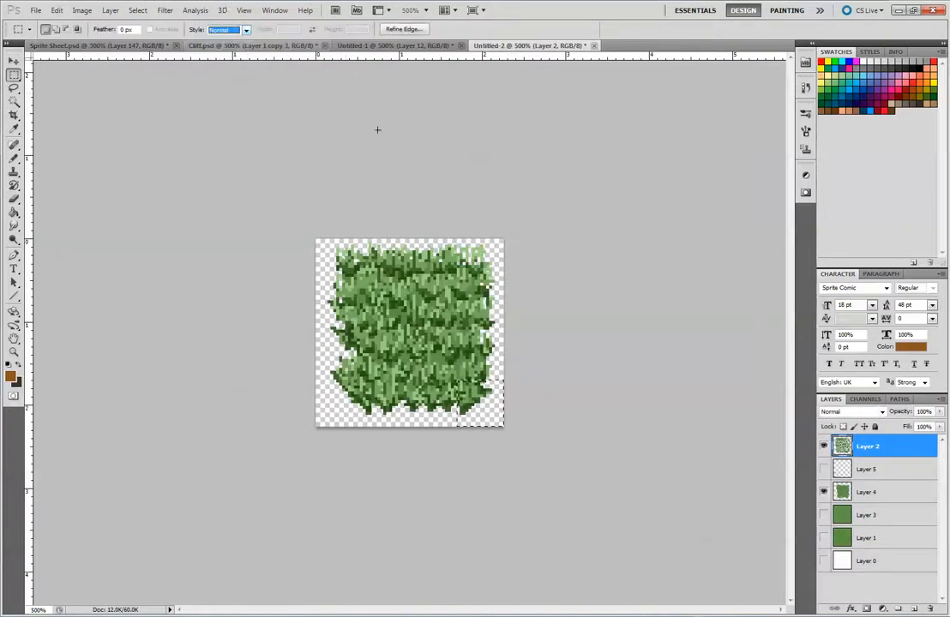
Step: Add a new layer above grass Layer 2, keep Layer 2 visible, and select the outline of the grass shape
left_click(823, 446)
left_click(914, 608)
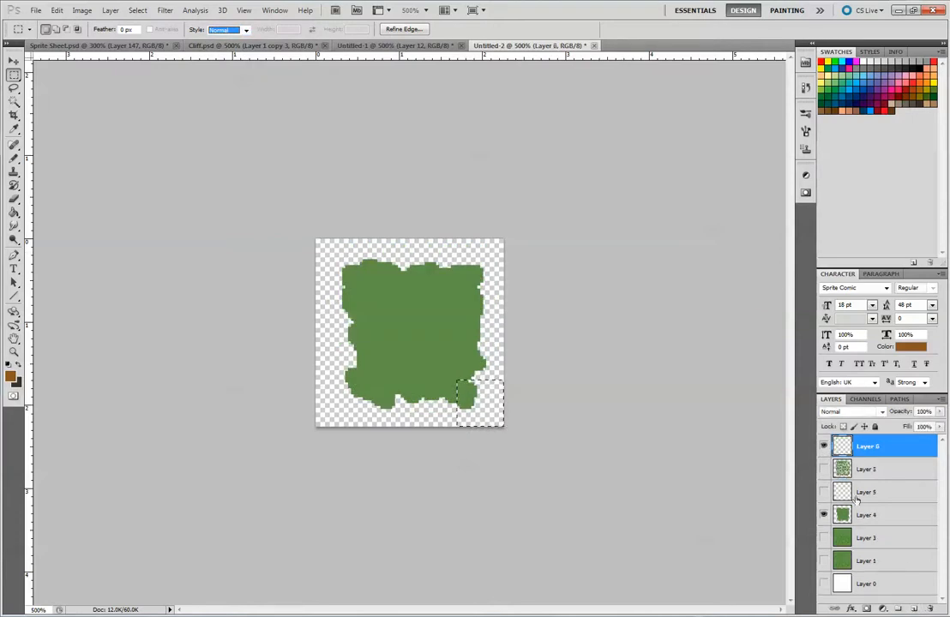
left_click(823, 469)
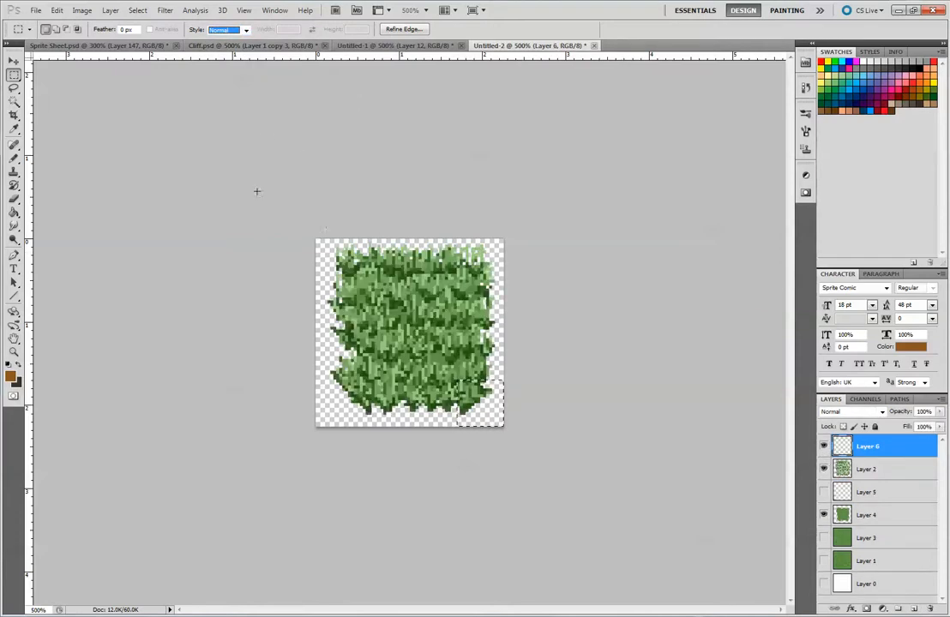
left_click_drag(292, 198, 610, 518)
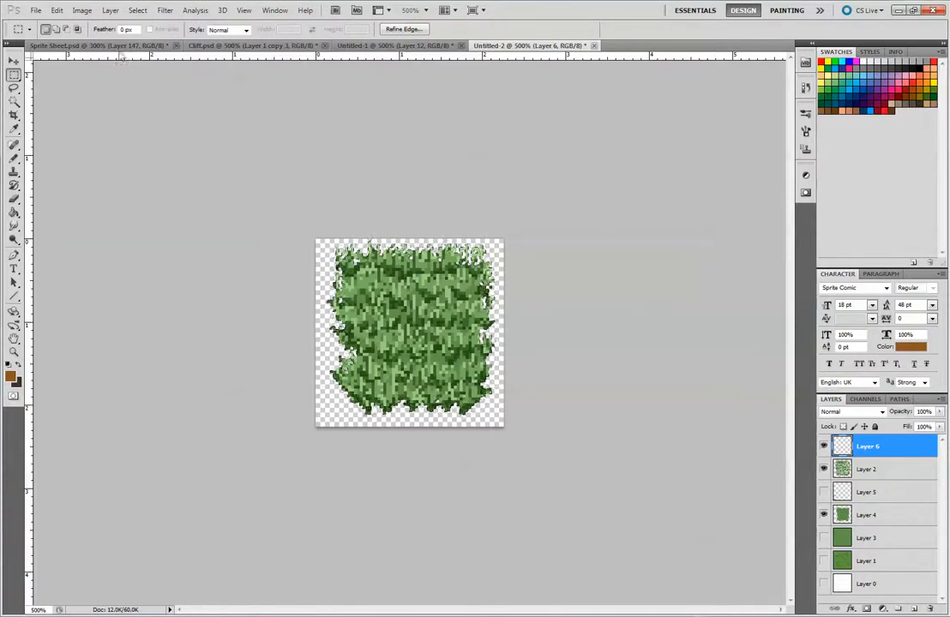
Step: Fill the grass-shaped selection on Layer 6 with the custom purple #4c168e at 100% opacity
left_click(56, 10)
left_click(131, 181)
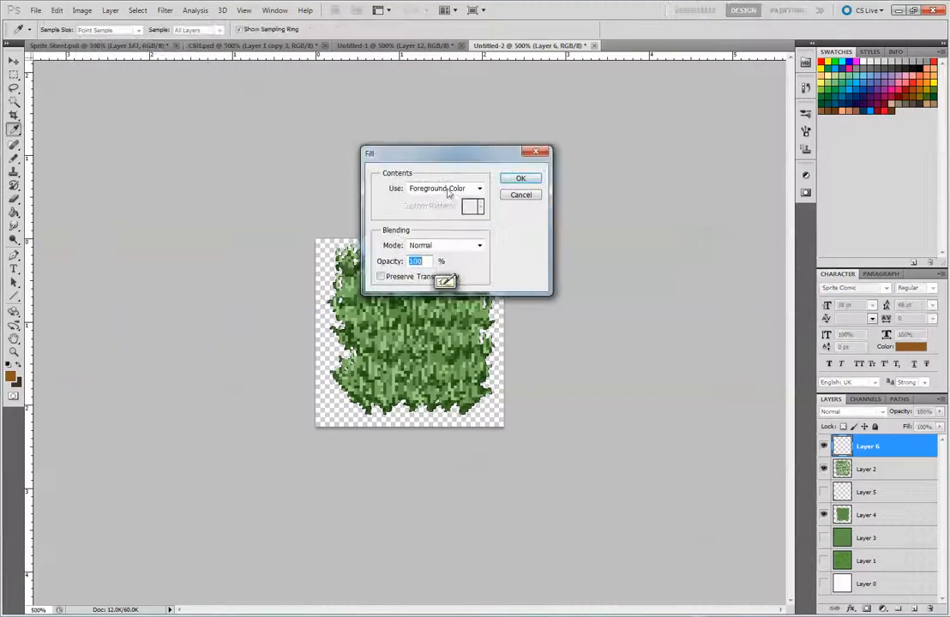
left_click(445, 188)
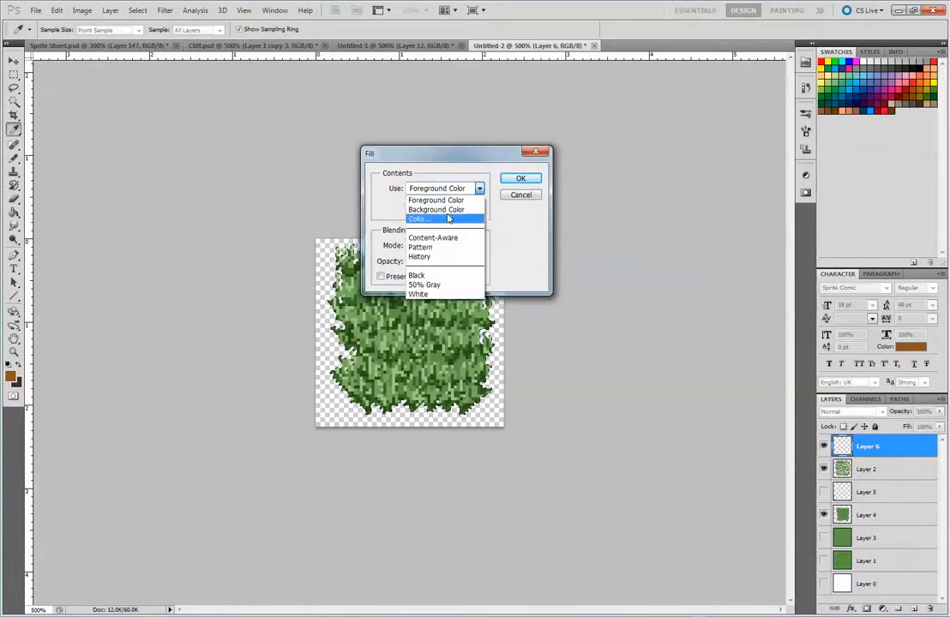
left_click(447, 219)
left_click(640, 181)
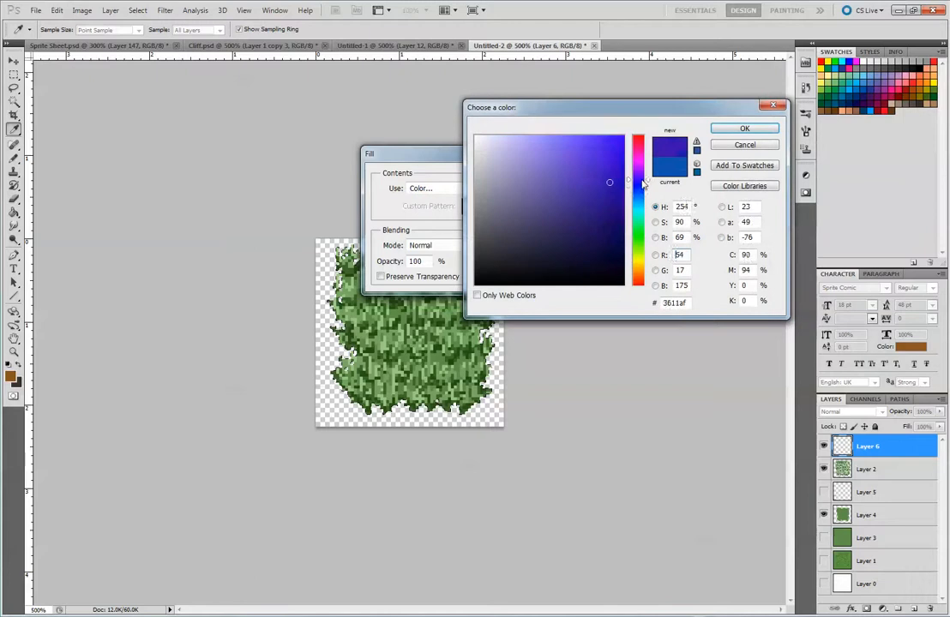
mouse_move(644, 182)
left_mouse_down()
mouse_move(641, 174)
mouse_move(589, 192)
mouse_move(610, 178)
mouse_move(587, 190)
mouse_move(601, 202)
left_mouse_up()
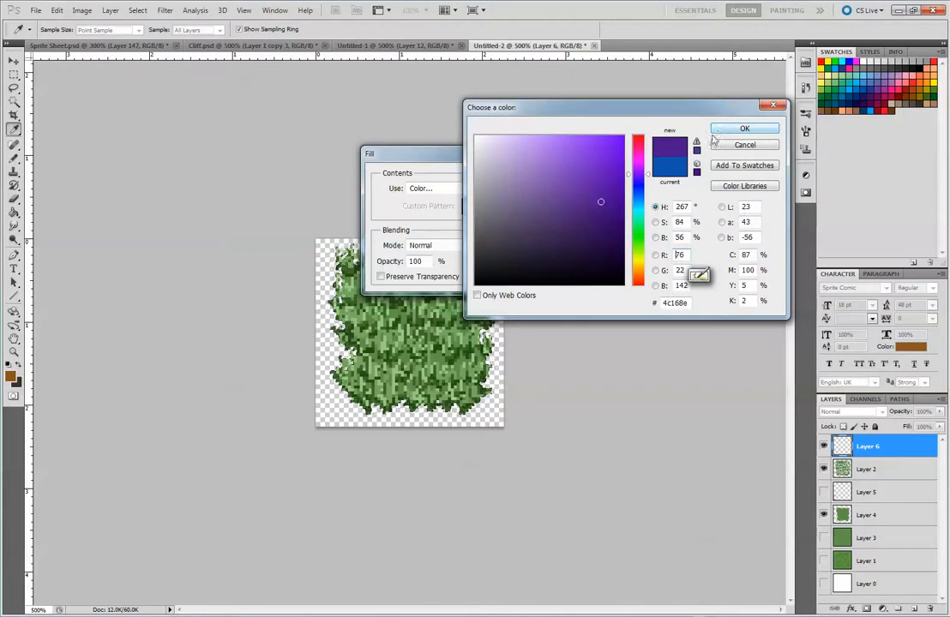
left_click(725, 129)
left_click(525, 180)
key("m")
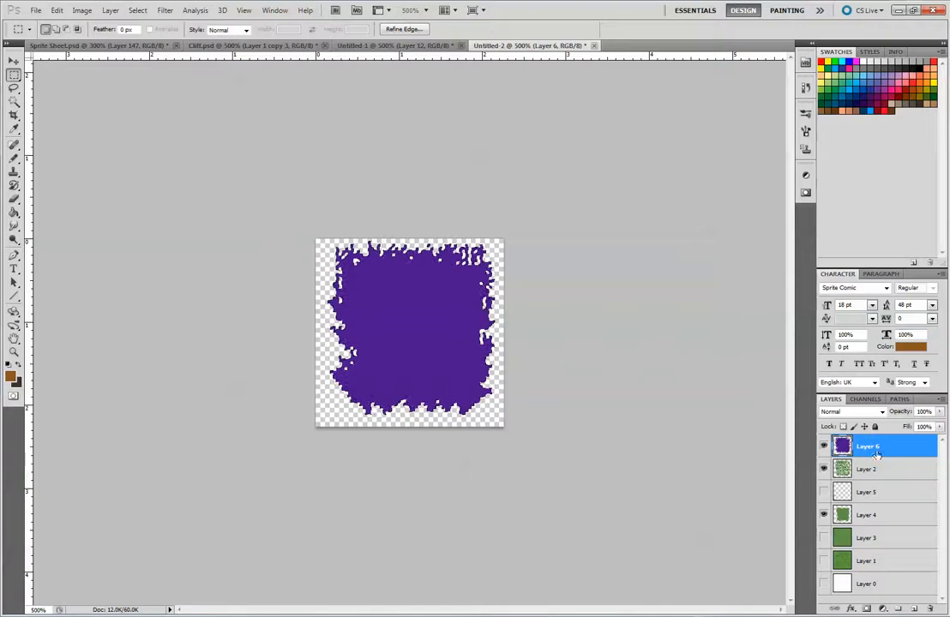
Step: Set the blending mode of the purple-filled Layer 6 to Color
left_click(852, 412)
left_click(847, 392)
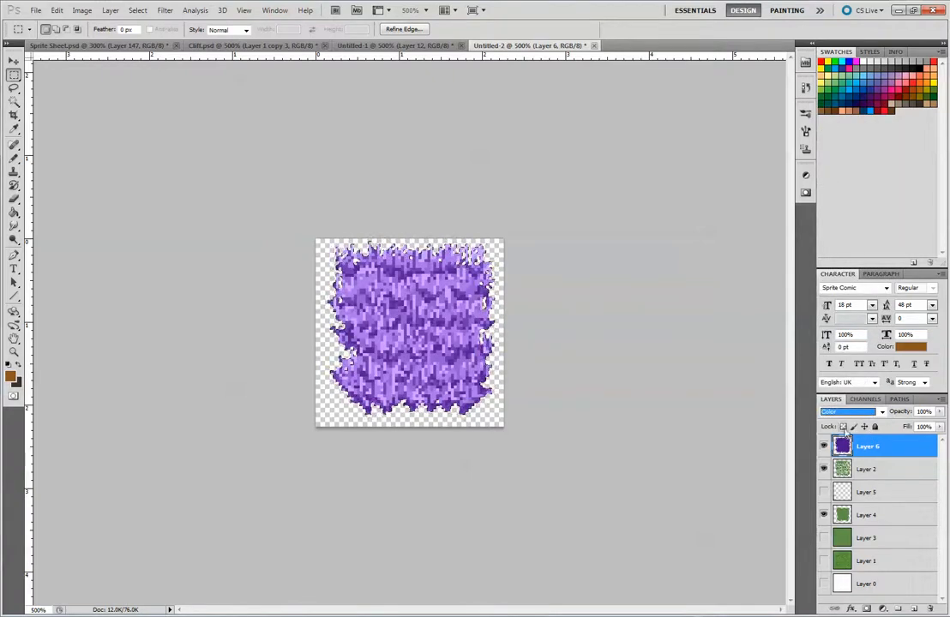
key("Down")
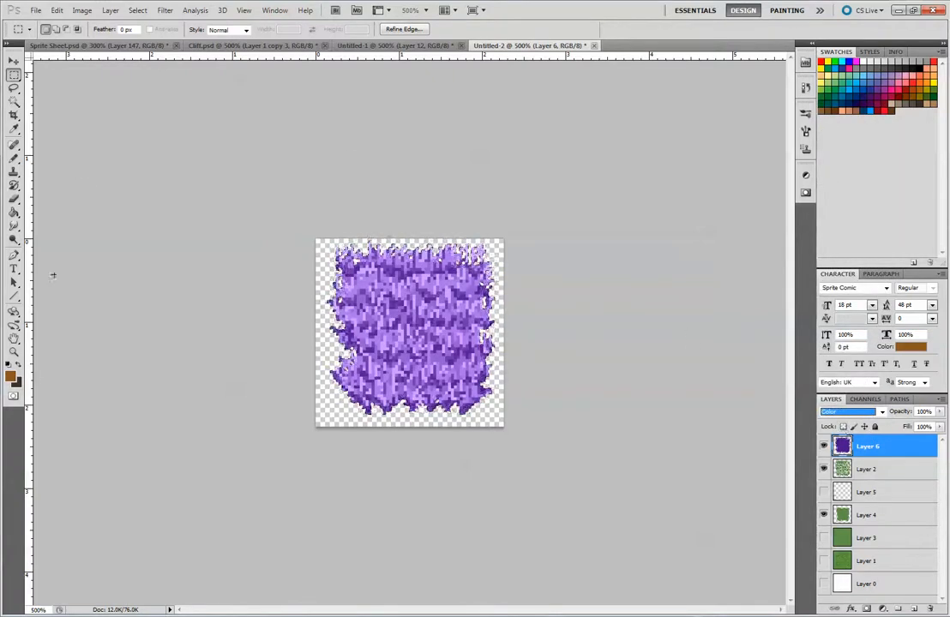
Step: Refill the grass-shaped selection on Layer 6 with the darker purple #291147
left_click(54, 10)
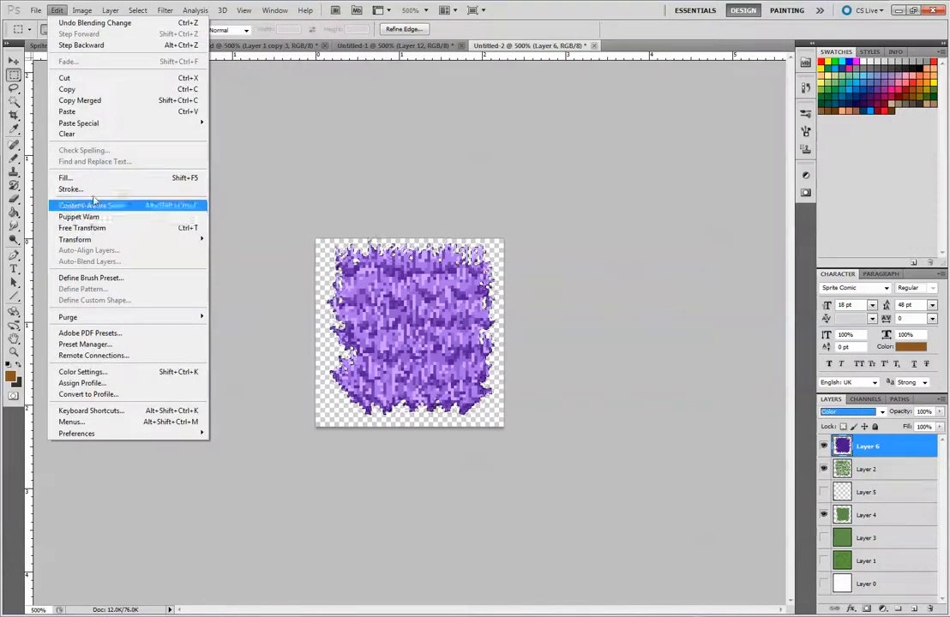
left_click(121, 177)
left_click_drag(452, 153, 622, 139)
left_click(614, 166)
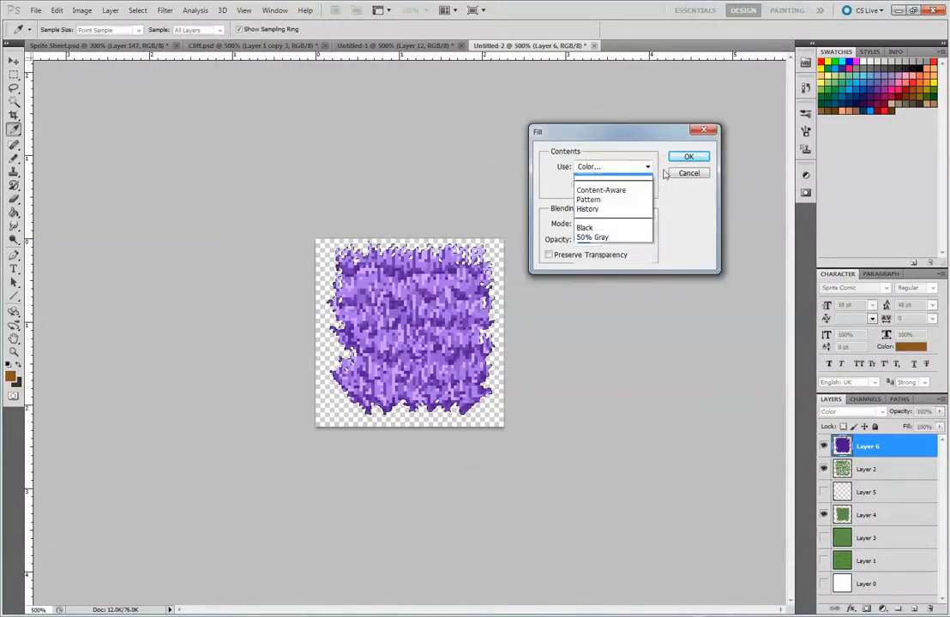
left_click(605, 198)
mouse_move(600, 201)
left_mouse_down()
mouse_move(604, 250)
mouse_move(573, 232)
mouse_move(589, 244)
left_mouse_up()
left_click(743, 129)
left_click(687, 159)
key("m")
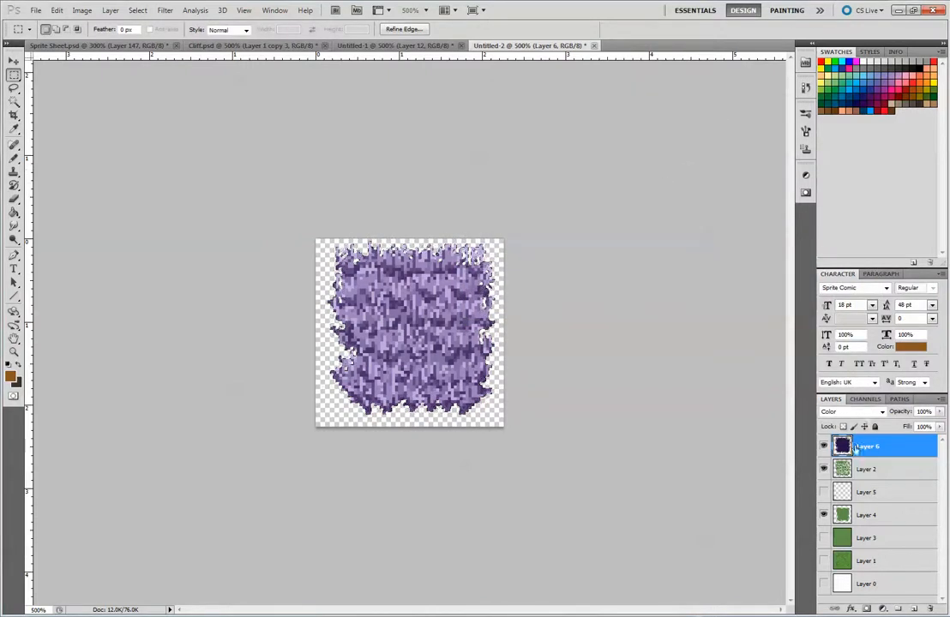
Step: Try several blending modes on the dark purple Layer 6, including Color Burn, and set it to Hard Light
left_click(883, 412)
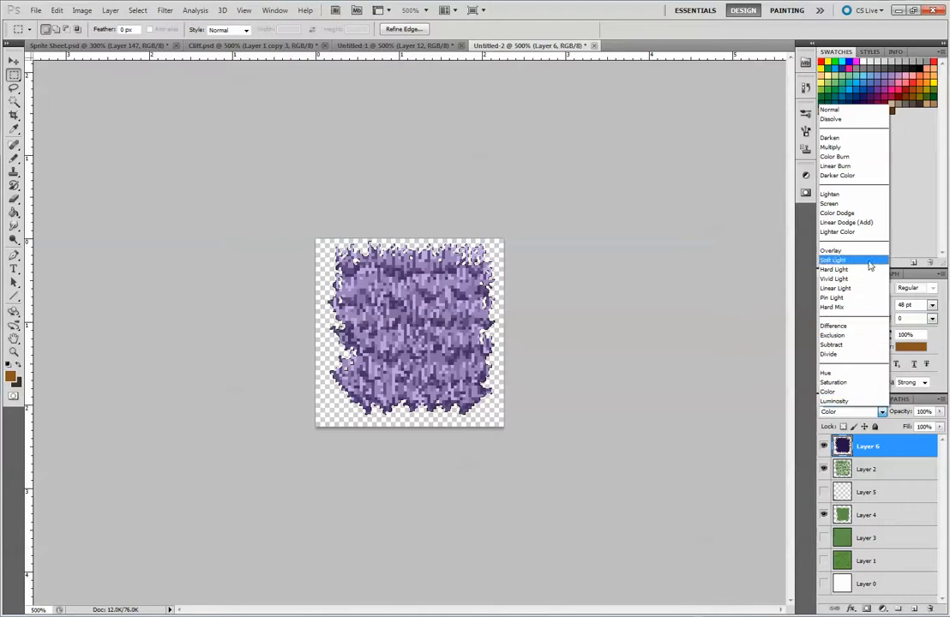
left_click(845, 202)
key("Down")
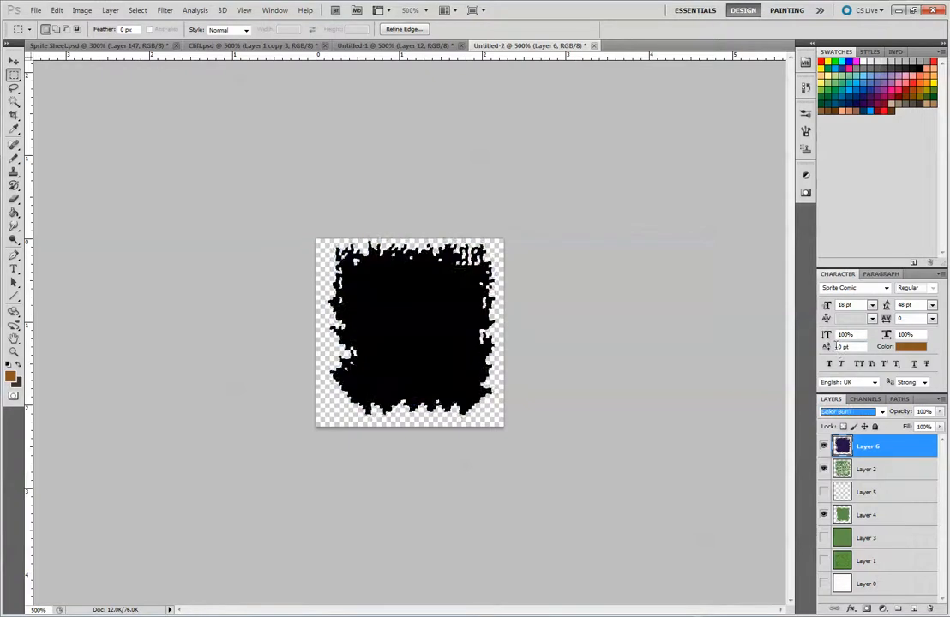
key("Down")
key("Down")
key("Down")
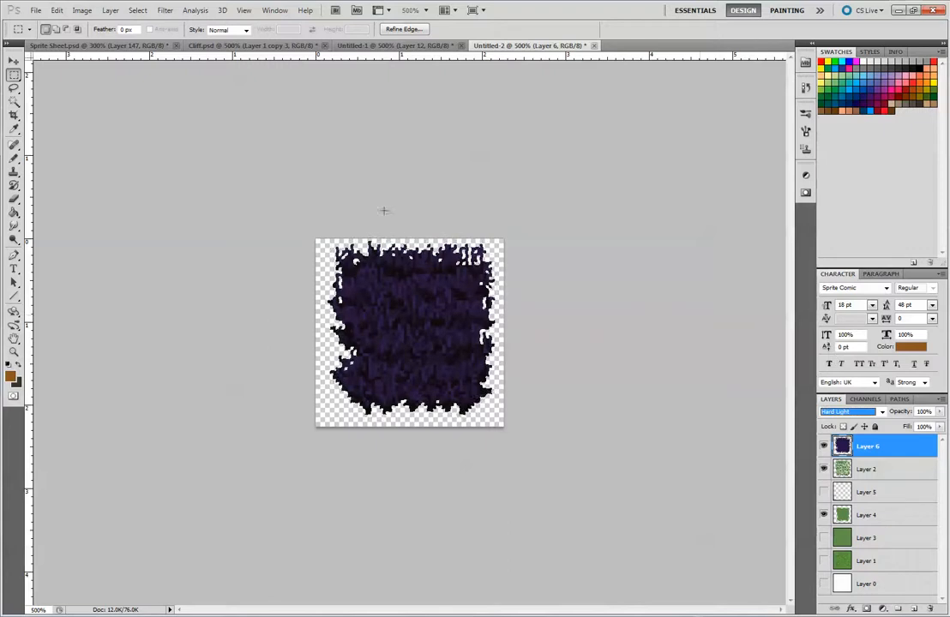
Step: Refill the grass-shaped selection on Layer 6 with the lighter purple #523279
left_click(57, 9)
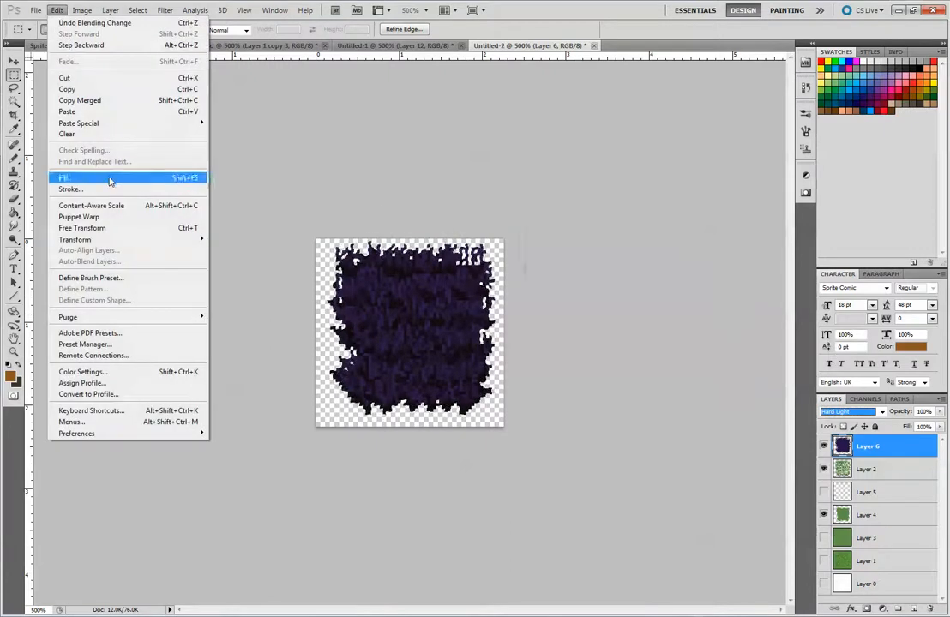
left_click(110, 178)
left_click(615, 167)
left_click(604, 196)
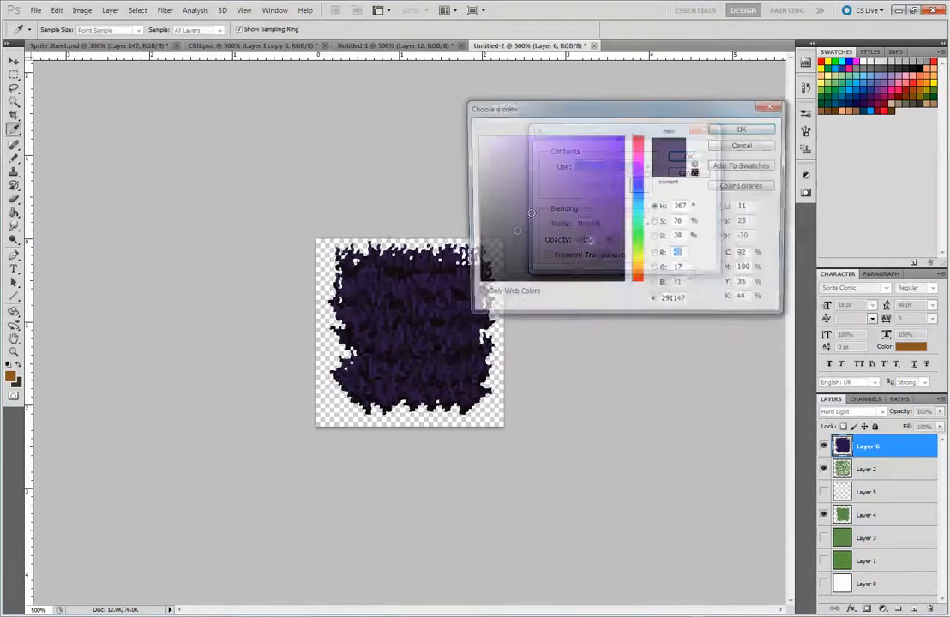
left_click_drag(562, 151, 556, 208)
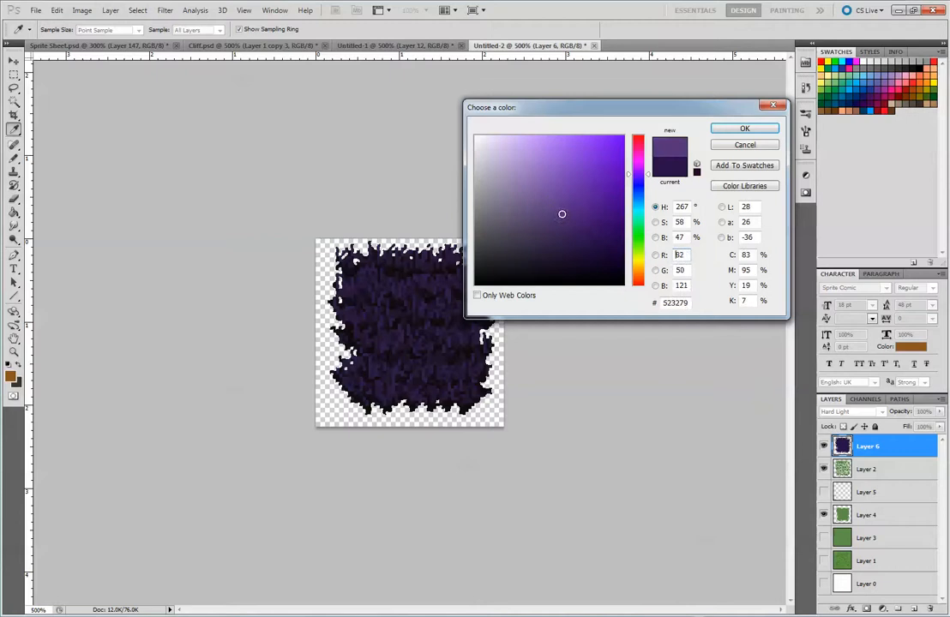
left_click(745, 128)
left_click(687, 159)
key("m")
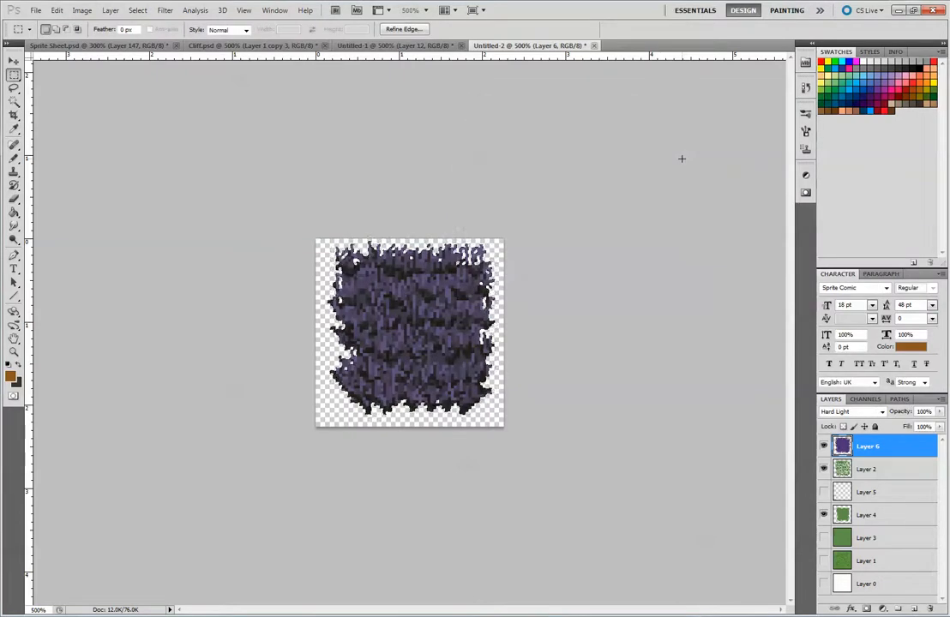
Step: Set the blending mode of Layer 6 back to Color
left_click(850, 413)
scroll(849, 394, "down", 2)
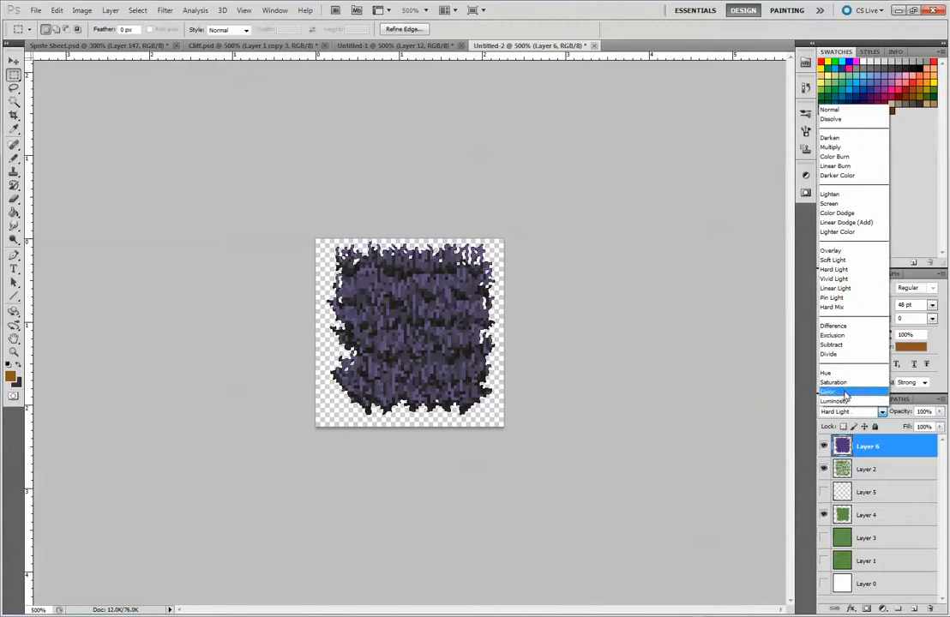
left_click(836, 385)
Step: Fill the grass-shaped selection on Layer 6 with the very dark purple #210741
left_click(56, 10)
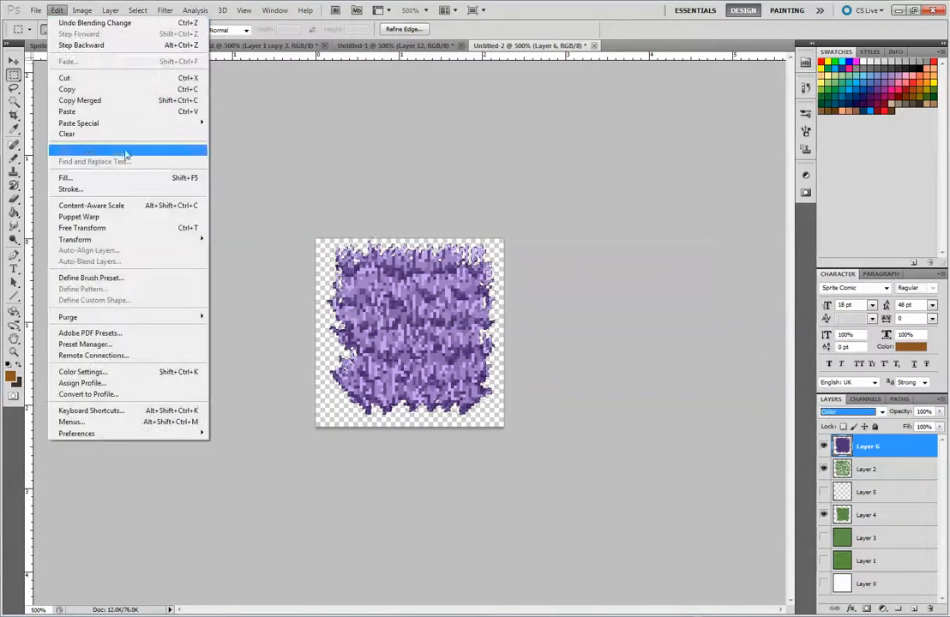
left_click(118, 180)
left_click(612, 166)
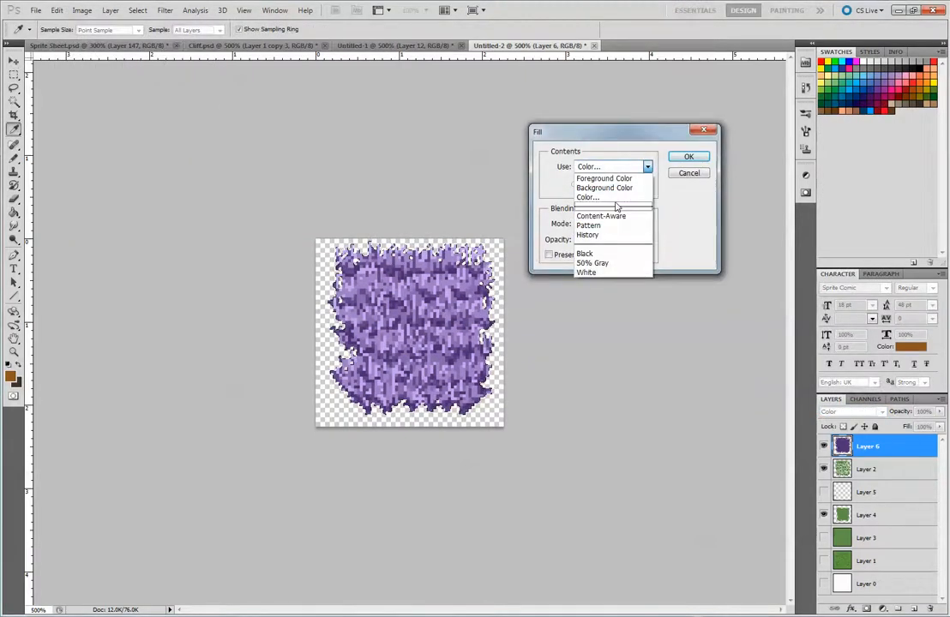
left_click(588, 197)
left_click(608, 245)
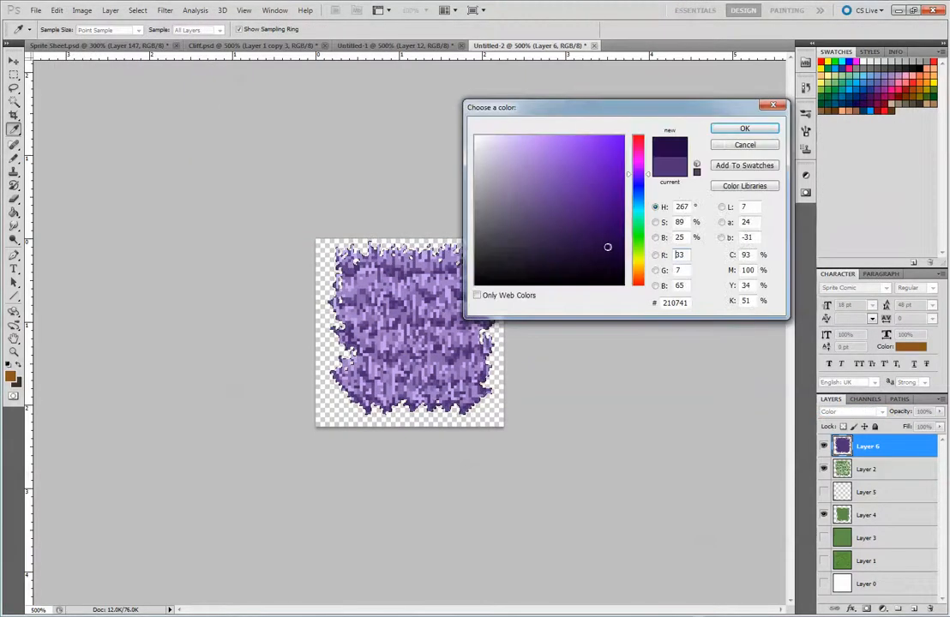
left_click(744, 128)
left_click(685, 158)
key("m")
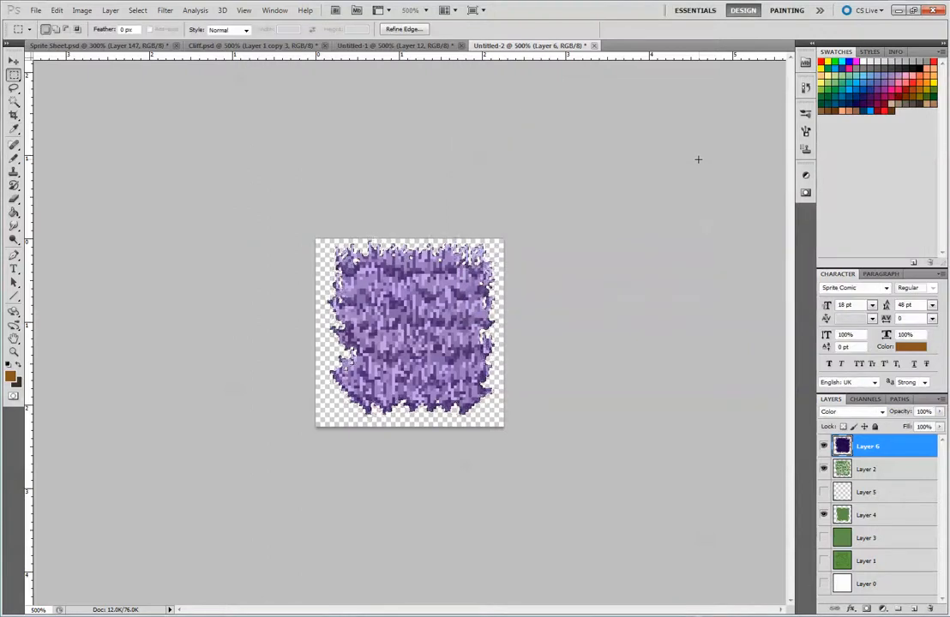
Step: Try other blending modes on Layer 6, including Hue, Hard Light and Multiply, and return it to Color
left_click(882, 412)
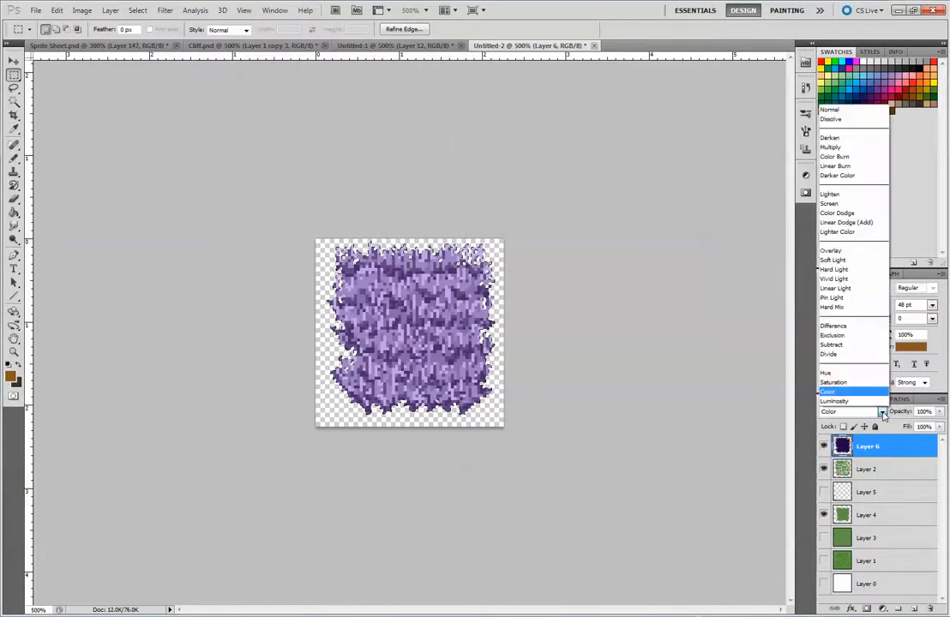
left_click(866, 383)
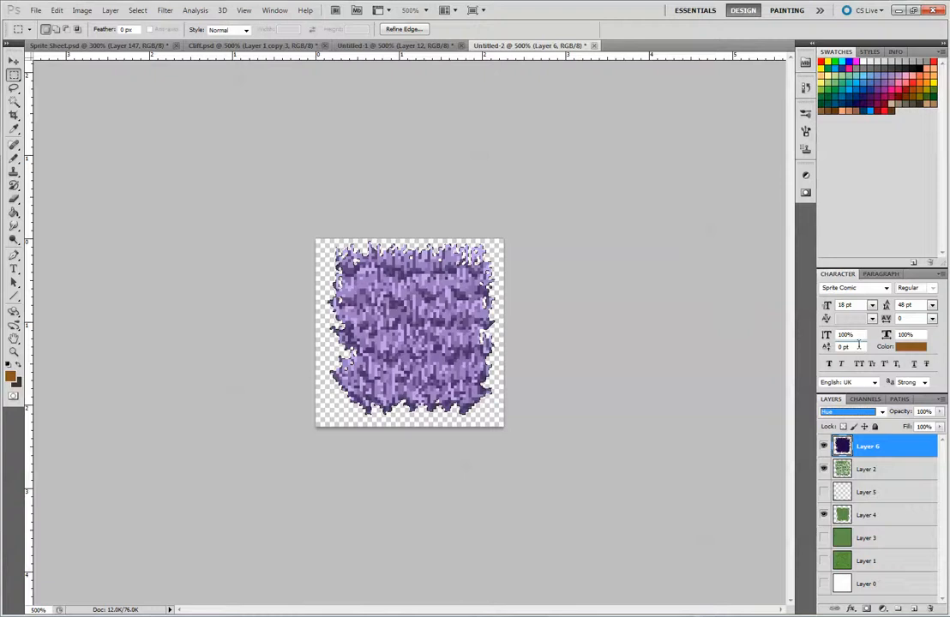
key("Up")
key("Up")
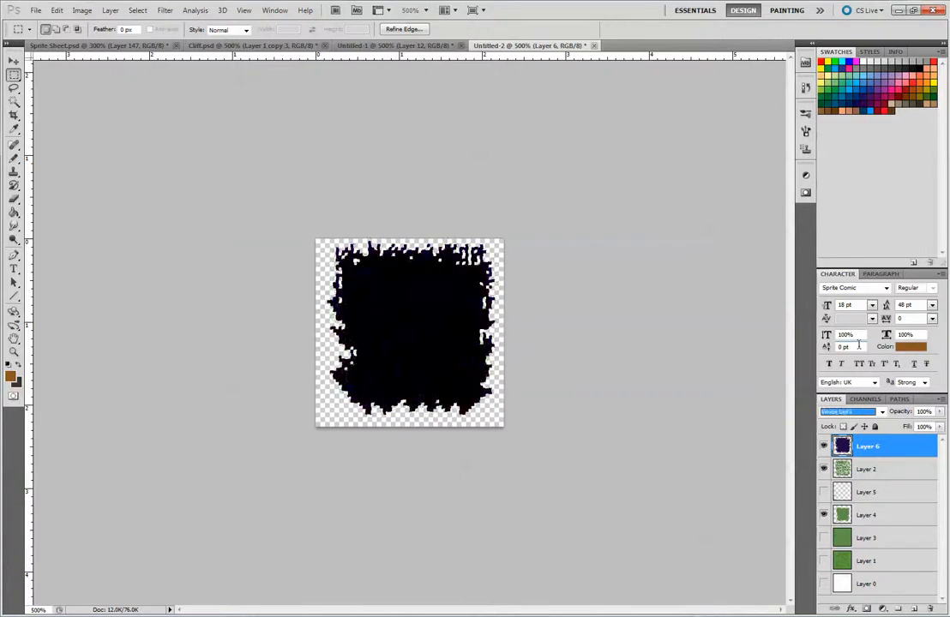
key("Down")
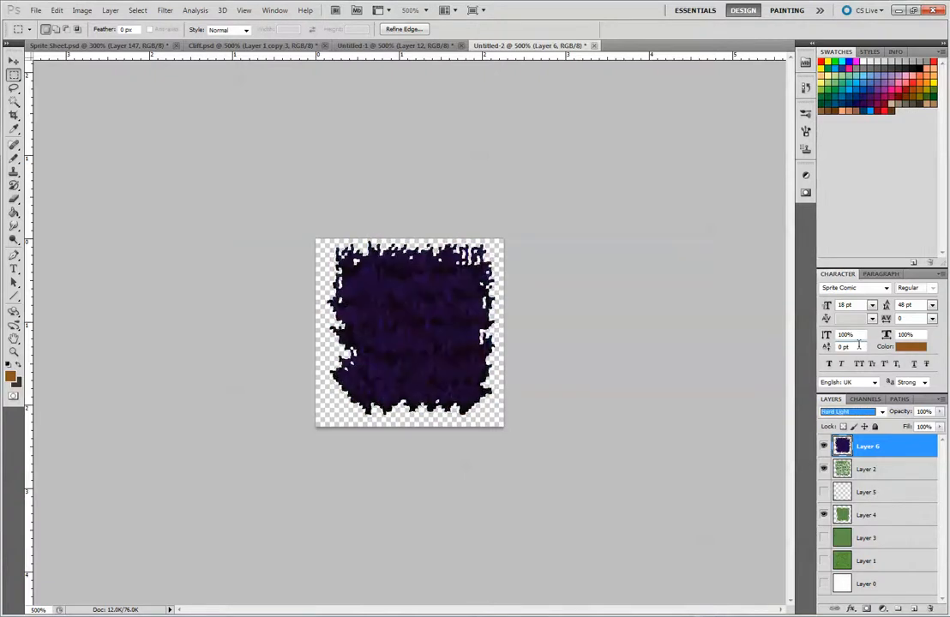
key("Up")
key("Up")
key("Up")
key("Up")
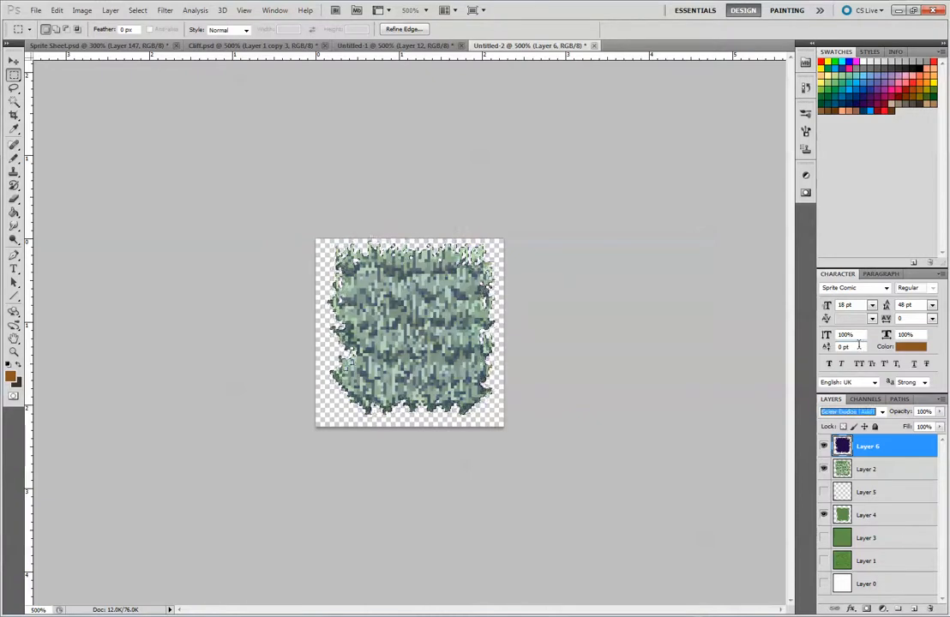
key("Up")
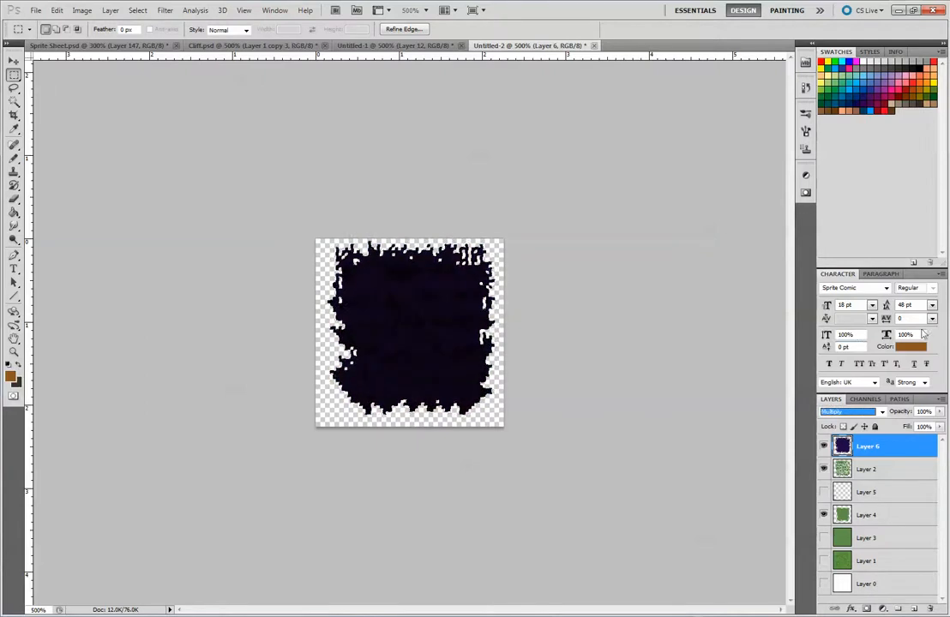
mouse_move(938, 413)
left_mouse_down()
mouse_move(918, 426)
mouse_move(942, 429)
left_mouse_up()
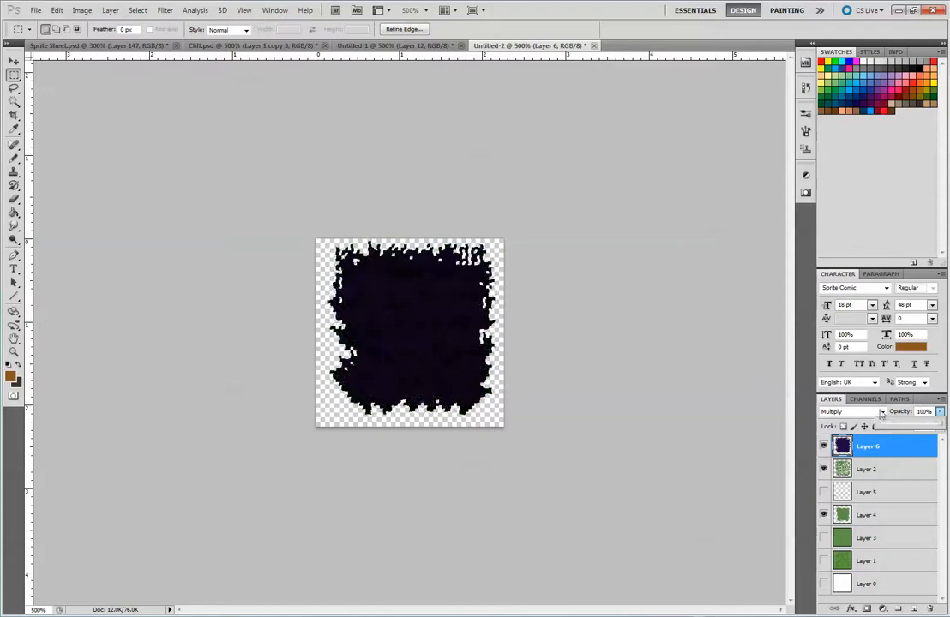
left_click(858, 411)
left_click(871, 385)
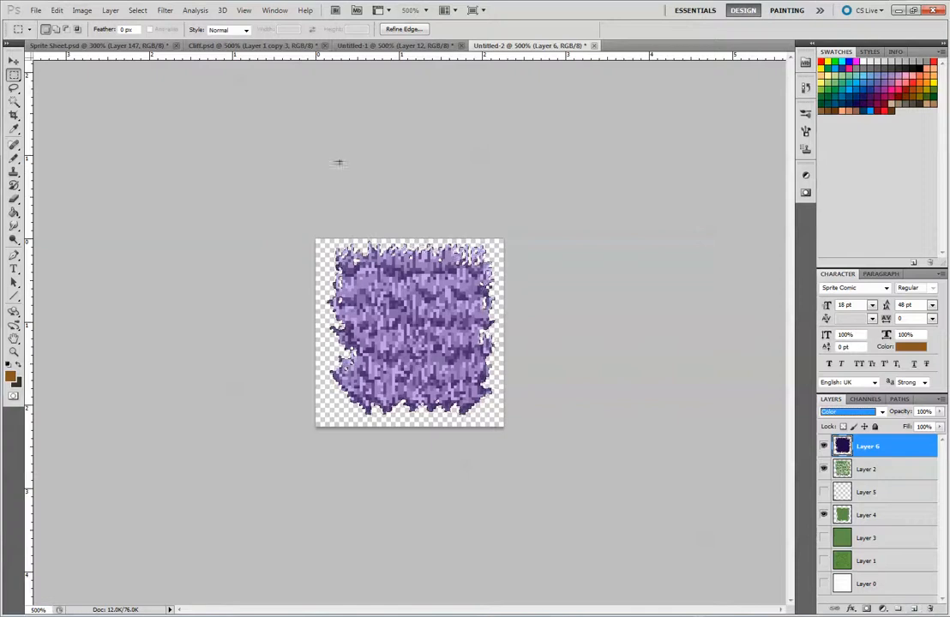
Step: Add a new layer above Layer 6 and fill the grass-shaped selection on it with black
left_click(913, 609)
left_click(56, 10)
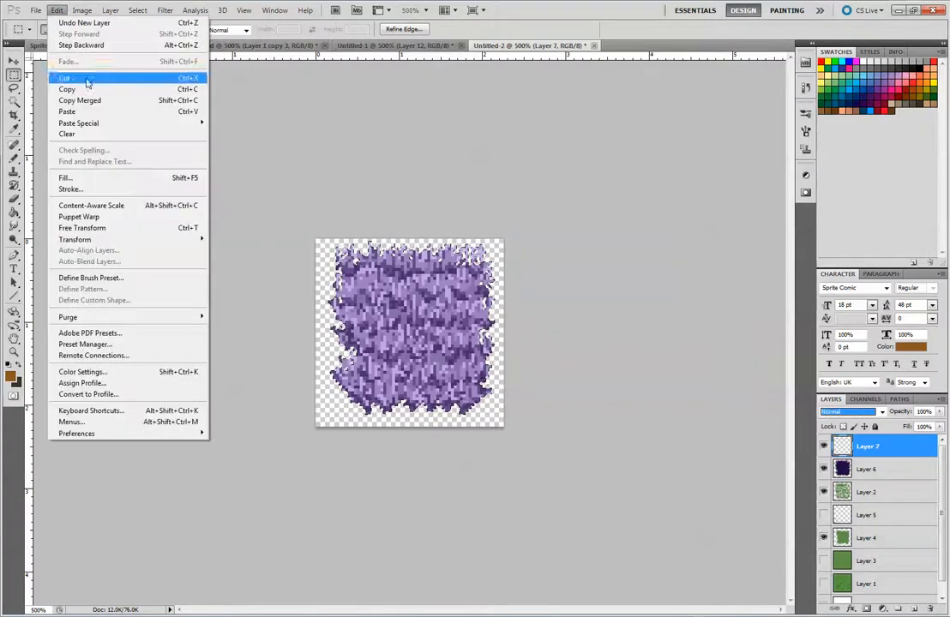
left_click(84, 179)
left_click(613, 167)
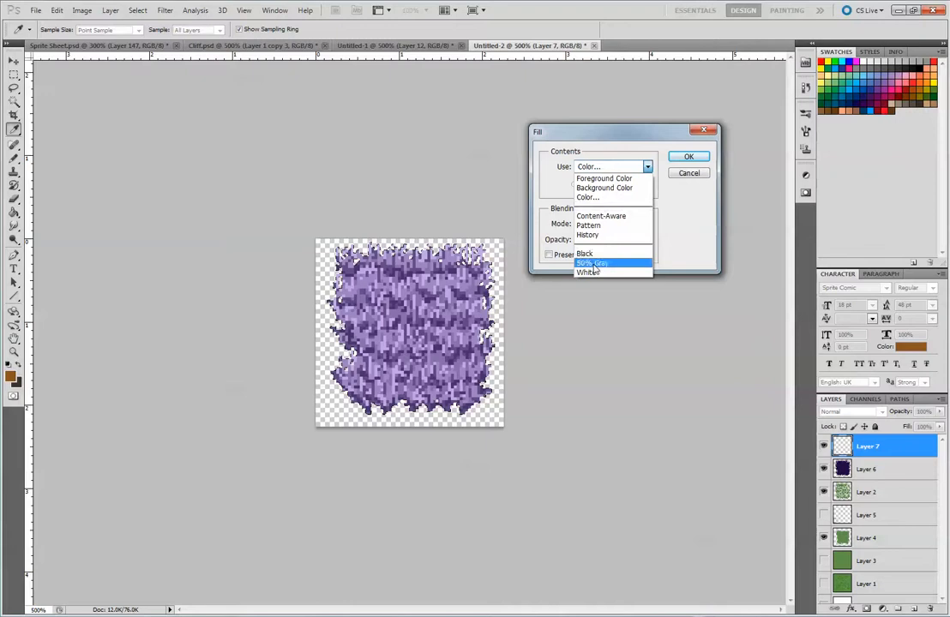
left_click(587, 254)
left_click(689, 156)
key("m")
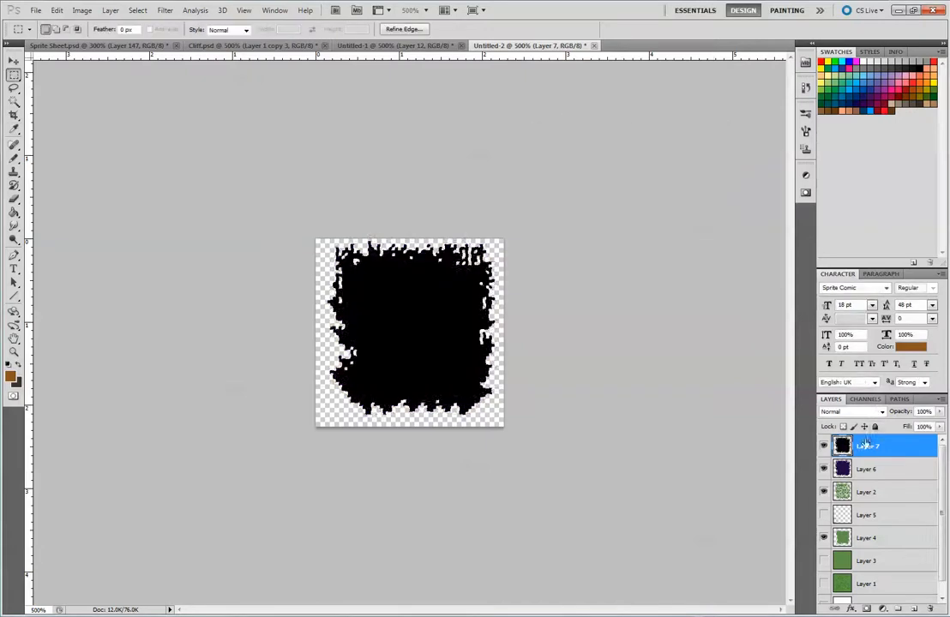
Step: Try Difference on the black Layer 7 and set its blending mode to Overlay
left_click(852, 412)
left_click(871, 318)
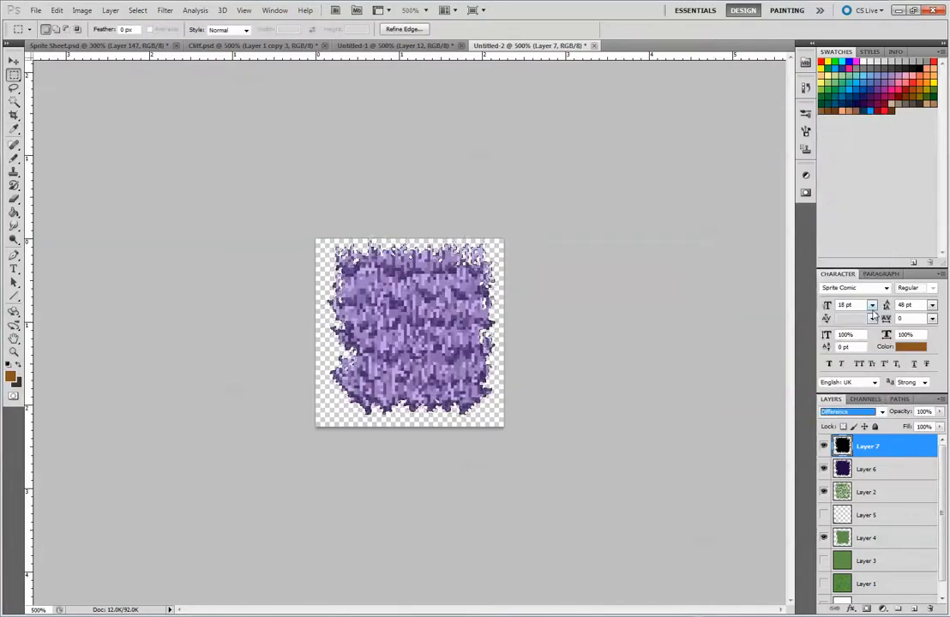
key("Up")
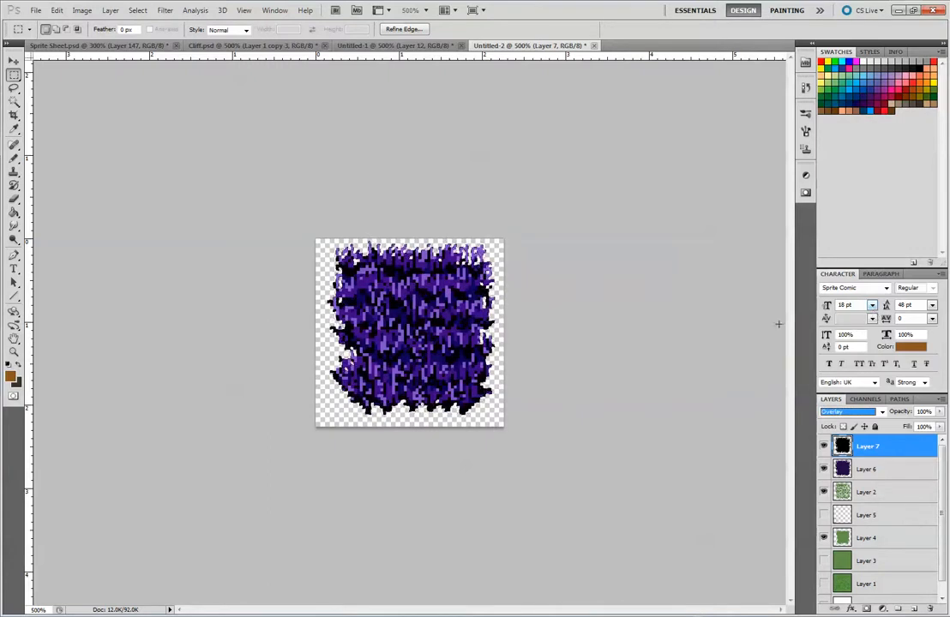
Step: Reduce the opacity of the black Layer 7 to 35% and deselect the grass shape
left_click(940, 411)
left_click_drag(914, 428, 895, 428)
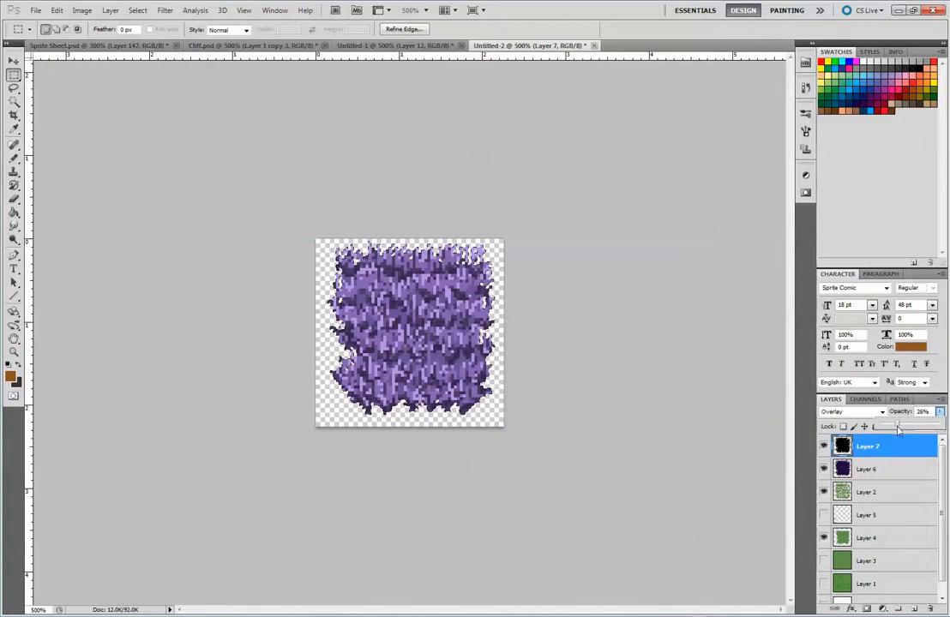
left_click_drag(898, 431, 903, 433)
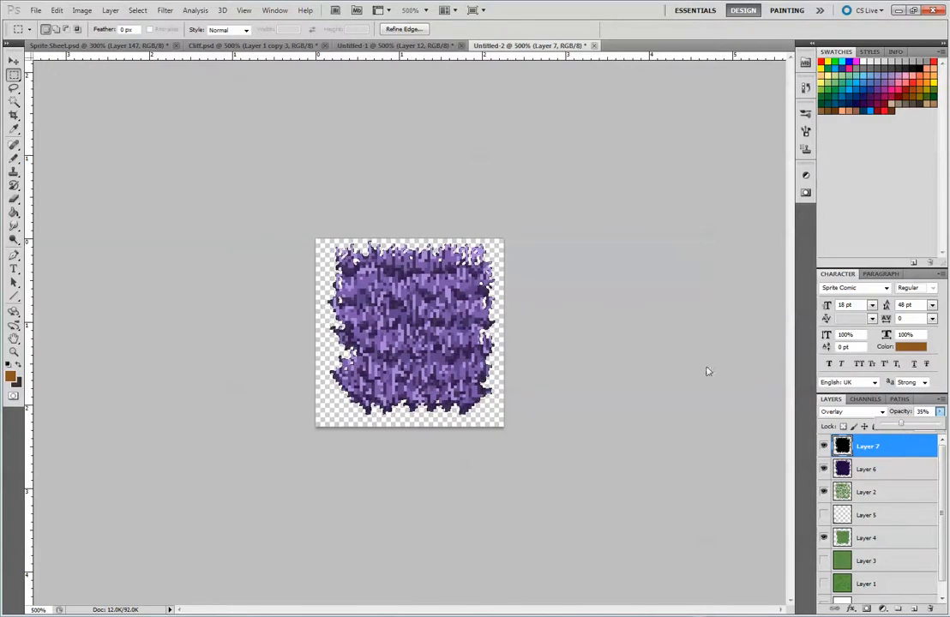
left_click(605, 398)
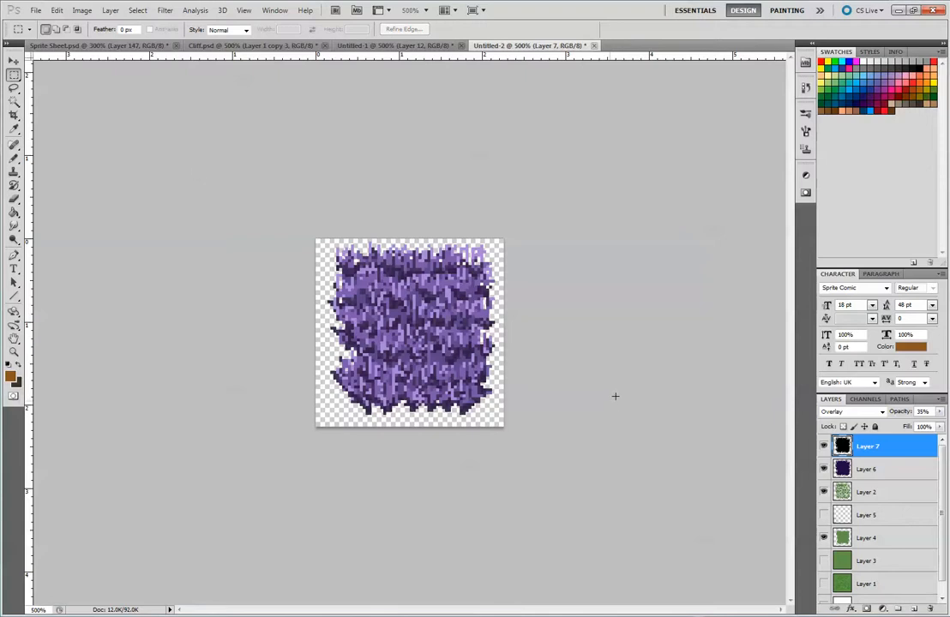
Step: Compare the grass with the purple tiles in Sprite Sheet.psd, and raise Layer 7's opacity to 59% in Untitled-2
left_click(137, 45)
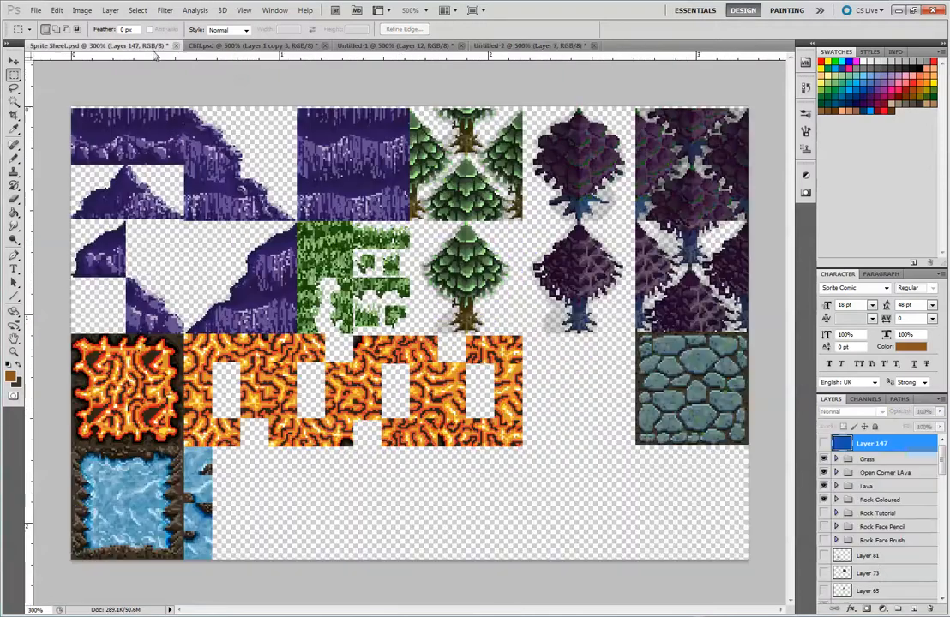
left_click(487, 45)
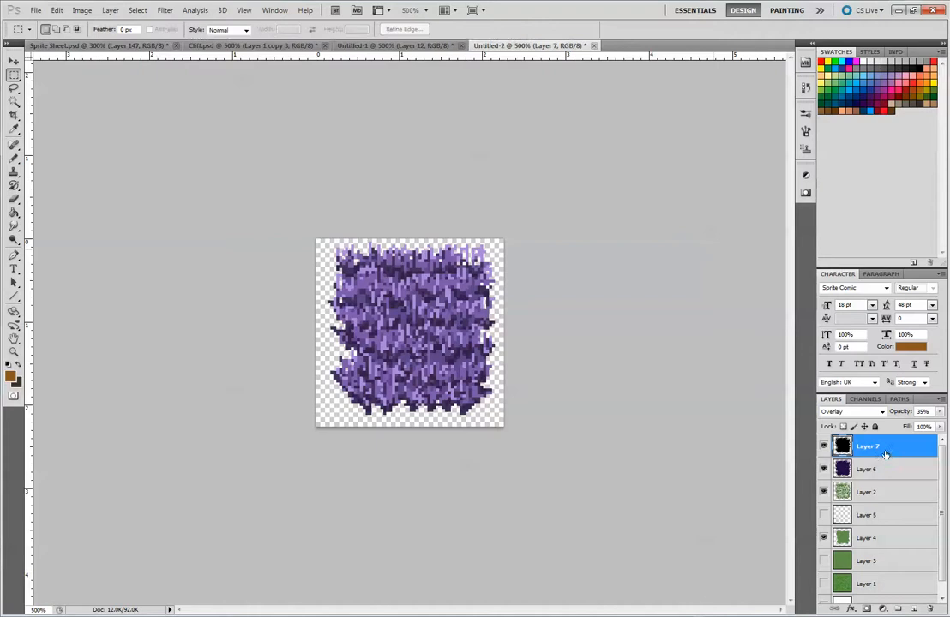
left_click(940, 413)
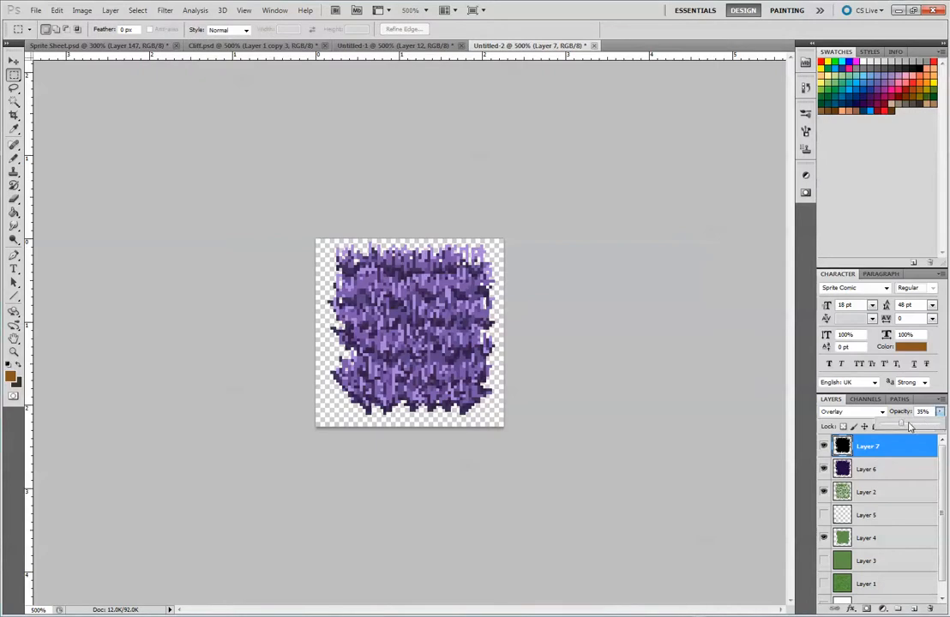
left_click_drag(907, 426, 922, 430)
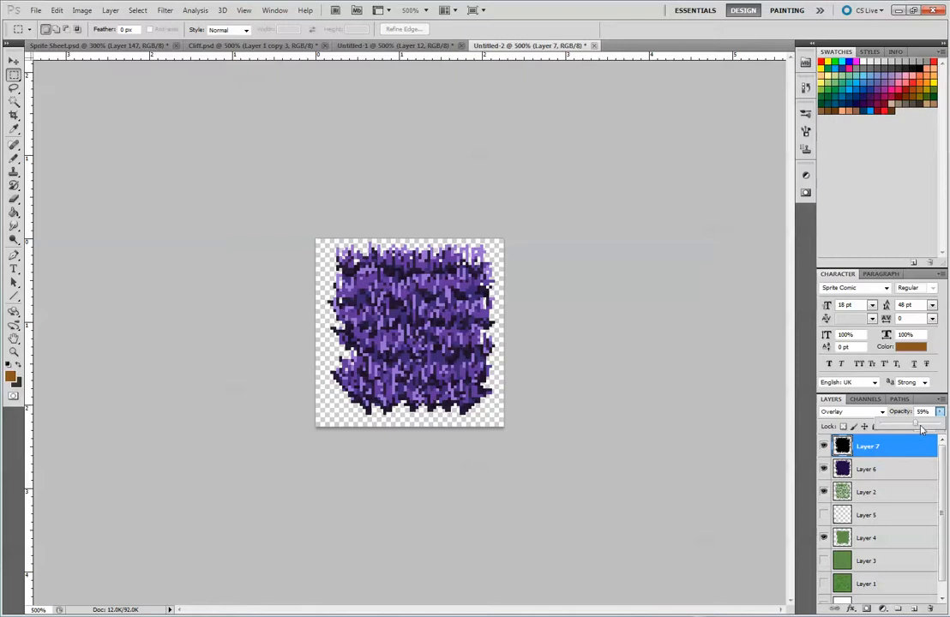
Step: Select the tile's top-left 16 × 16 px corner with a fixed-size rectangular marquee, and briefly show the brown outline on Layer 5
left_click(11, 76)
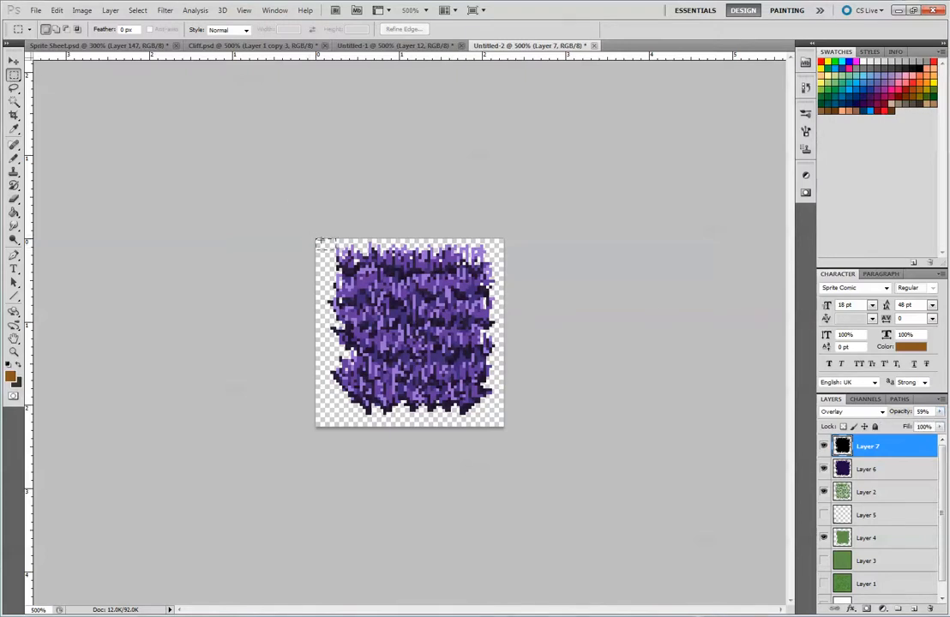
left_click(242, 30)
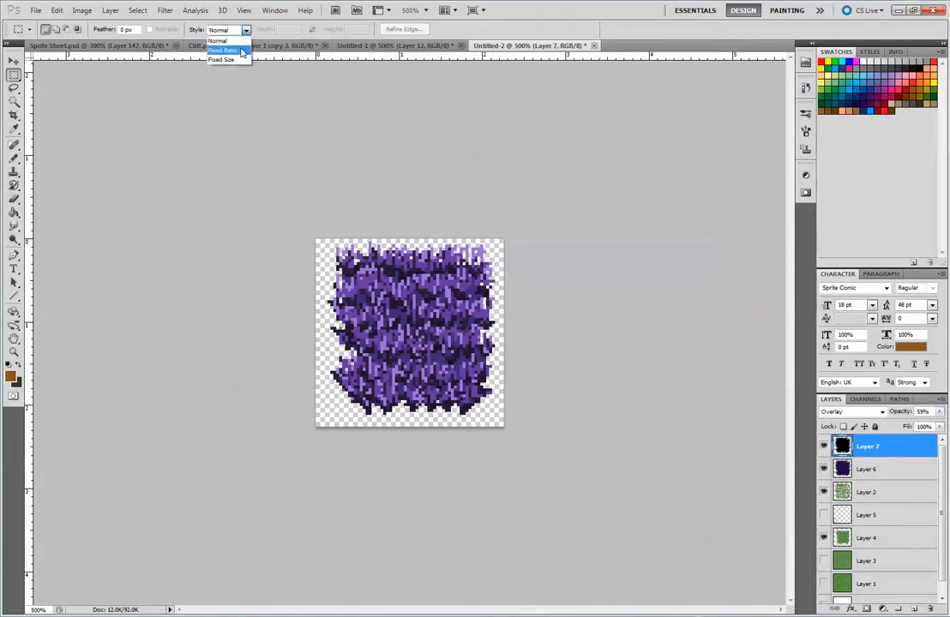
left_click(242, 60)
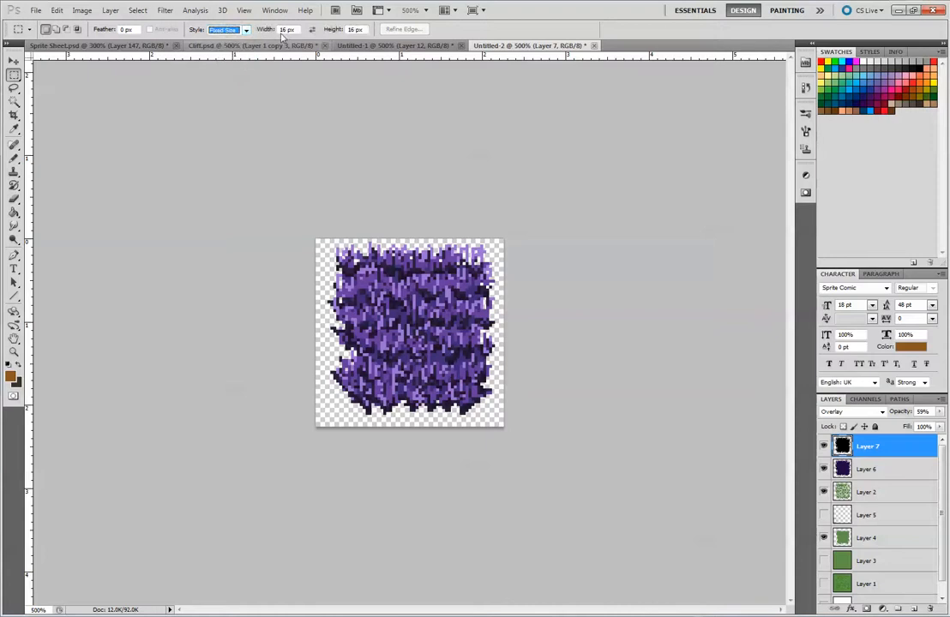
left_click(294, 219)
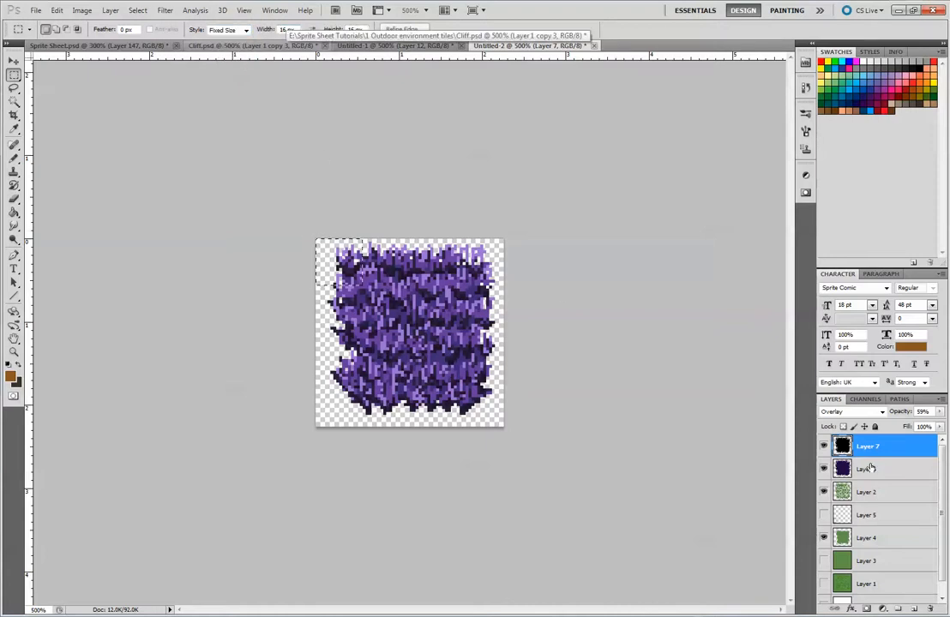
left_click(823, 515)
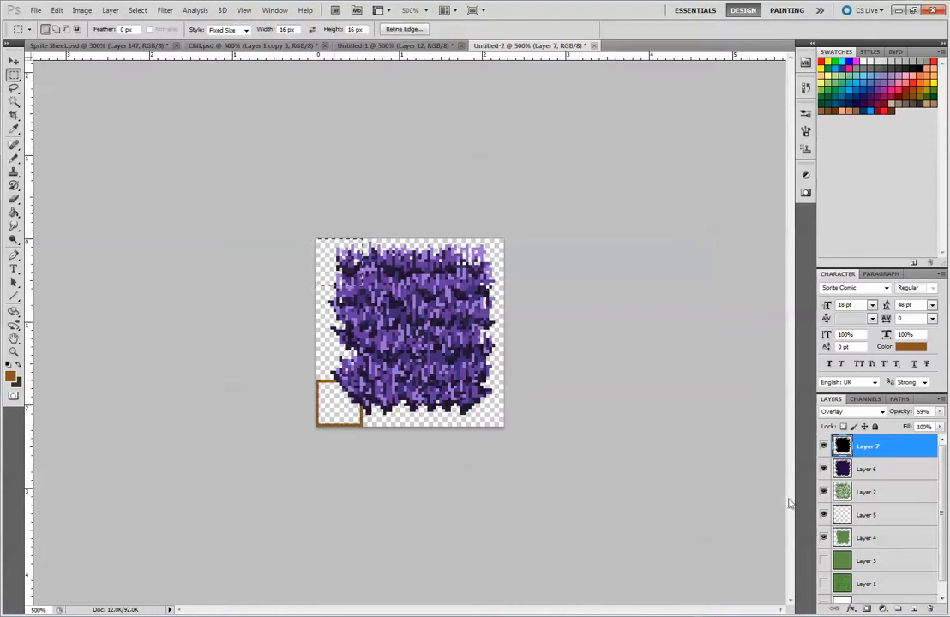
left_click(823, 514)
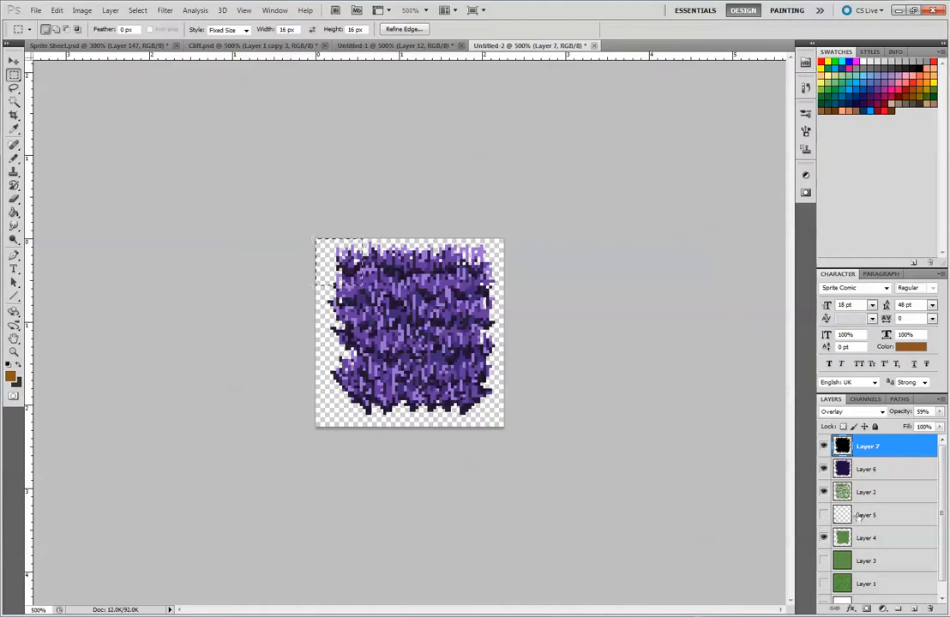
Step: Show the brown corner outline on Layer 5 and add a new empty layer directly above it
left_click(823, 515)
left_click(867, 515)
left_click(915, 607)
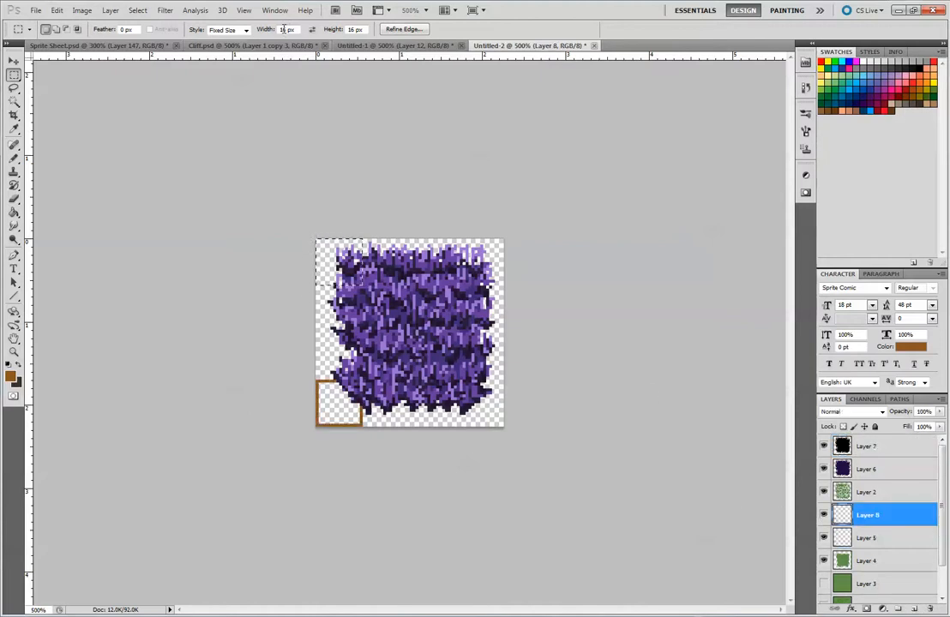
Step: Select a 16 × 32 px area on the tile's left edge, just above the outlined corner, and stroke it 1 px brown on the inside
left_click(281, 30)
double_click(352, 30)
type("32")
left_click_drag(327, 331, 318, 277)
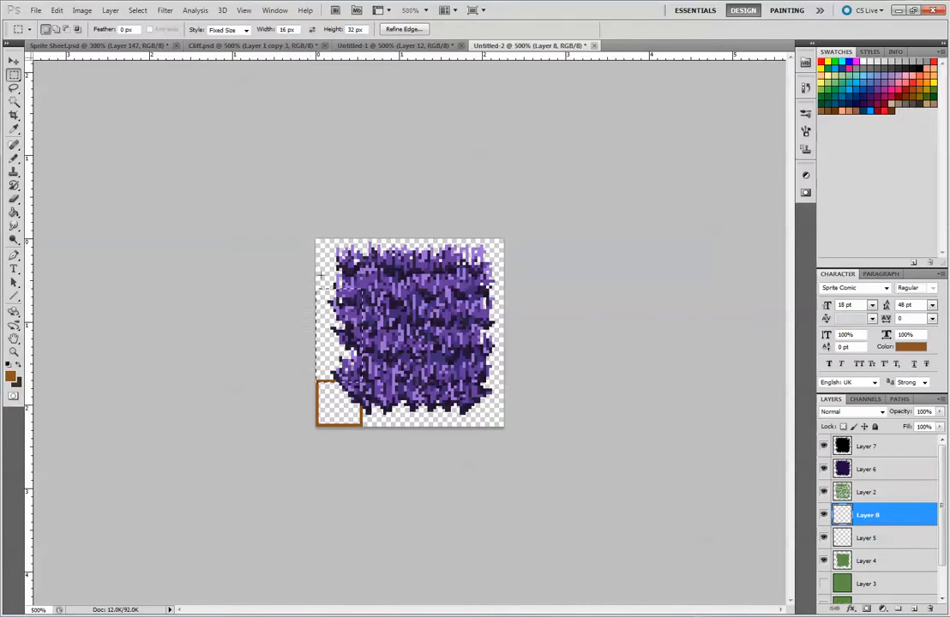
left_click(57, 10)
left_click(84, 191)
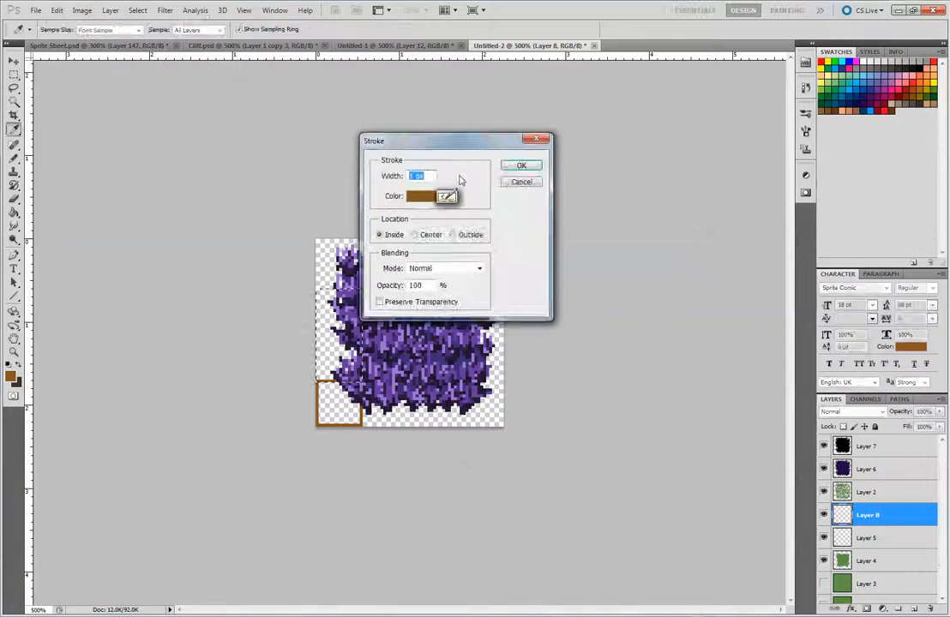
left_click(515, 163)
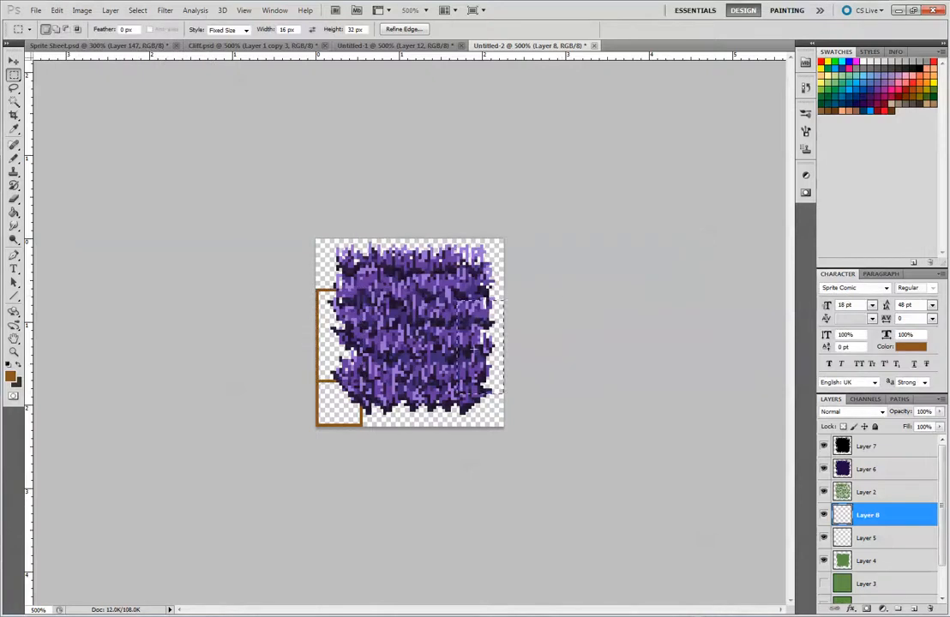
Step: Move the outline layers, Layer 8 and Layer 5, above Layer 7 and hide both
left_click(868, 538, "shift")
left_click_drag(887, 517, 892, 451)
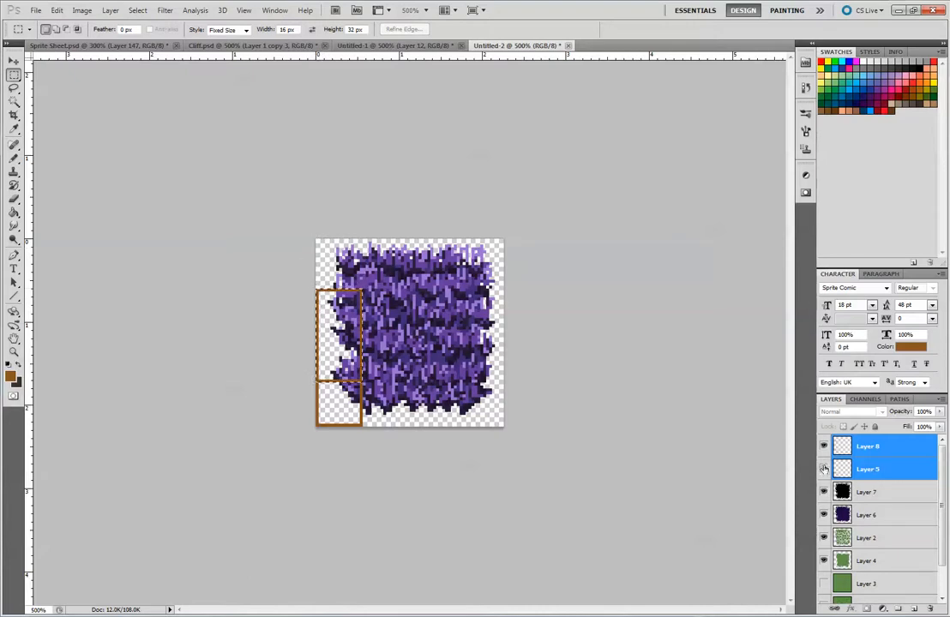
left_click_drag(824, 469, 824, 446)
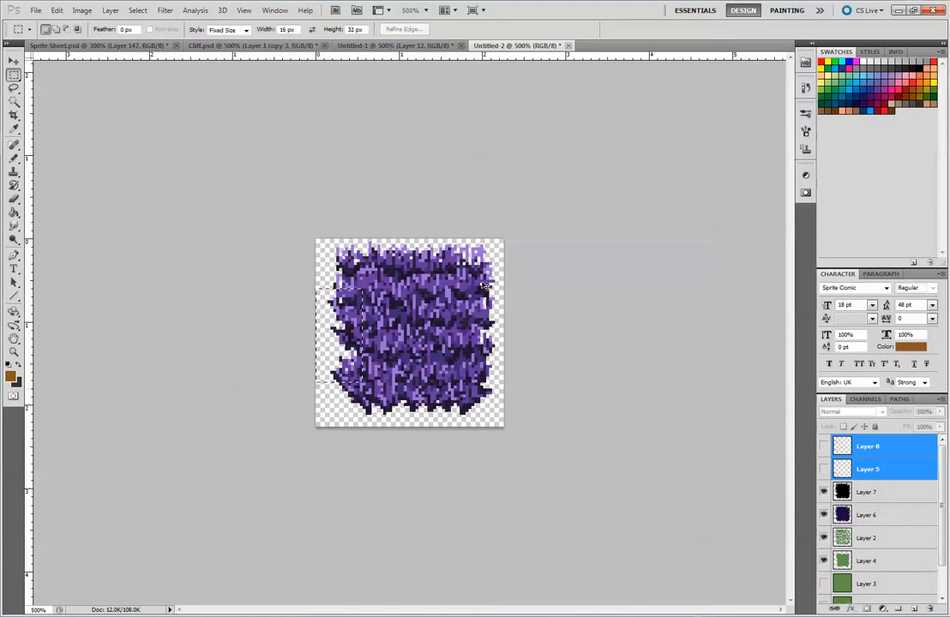
Step: Paste the copied 16 × 32 px left-edge strip into Sprite Sheet.psd and place it just right of the lava tiles
left_click(99, 44)
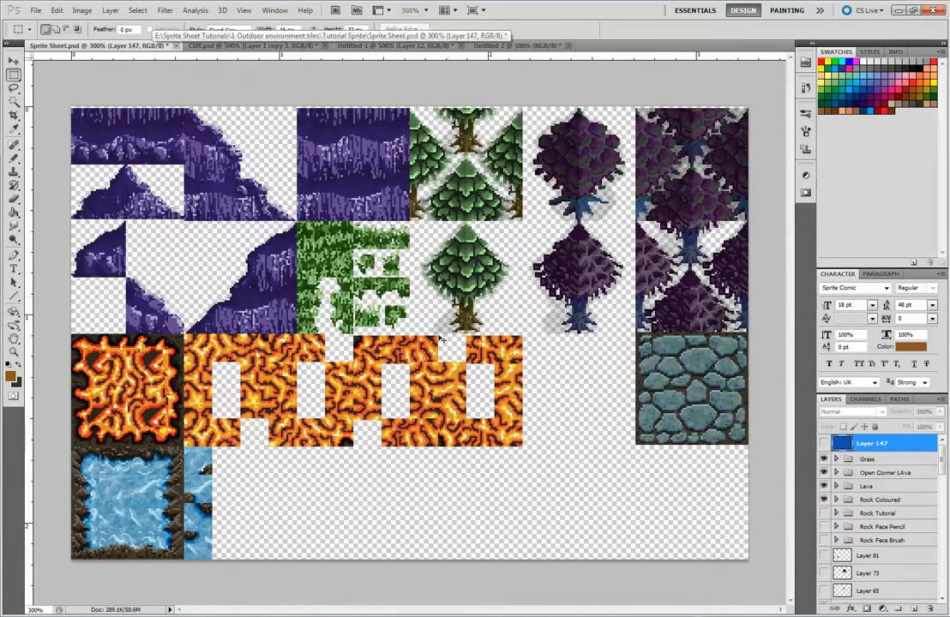
key("ctrl+v")
key("v")
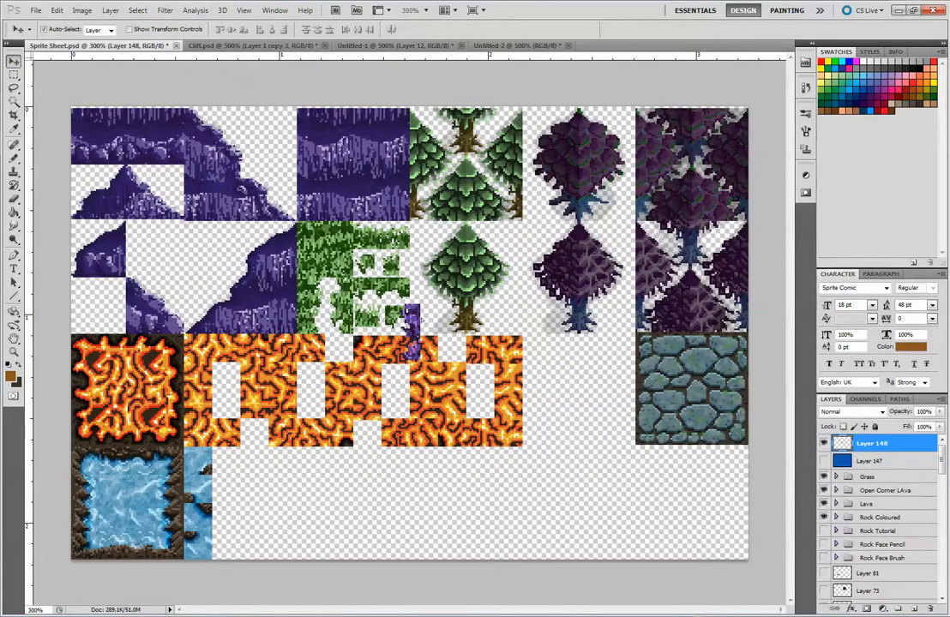
left_click_drag(411, 333, 538, 386)
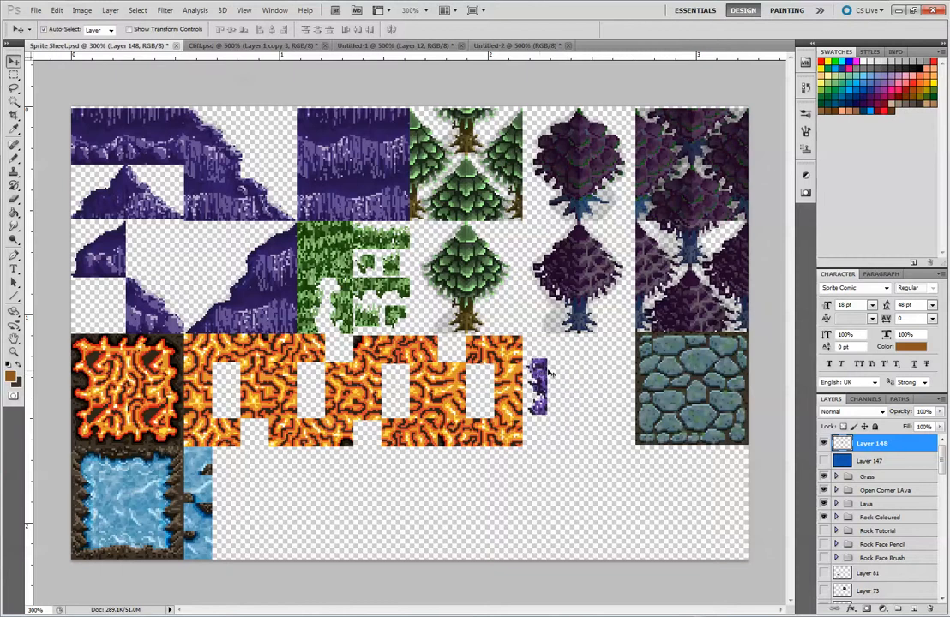
Step: In Untitled-2, show only the Layer 8 outline and move it horizontally across the grass to the tile's right edge
left_click(515, 44)
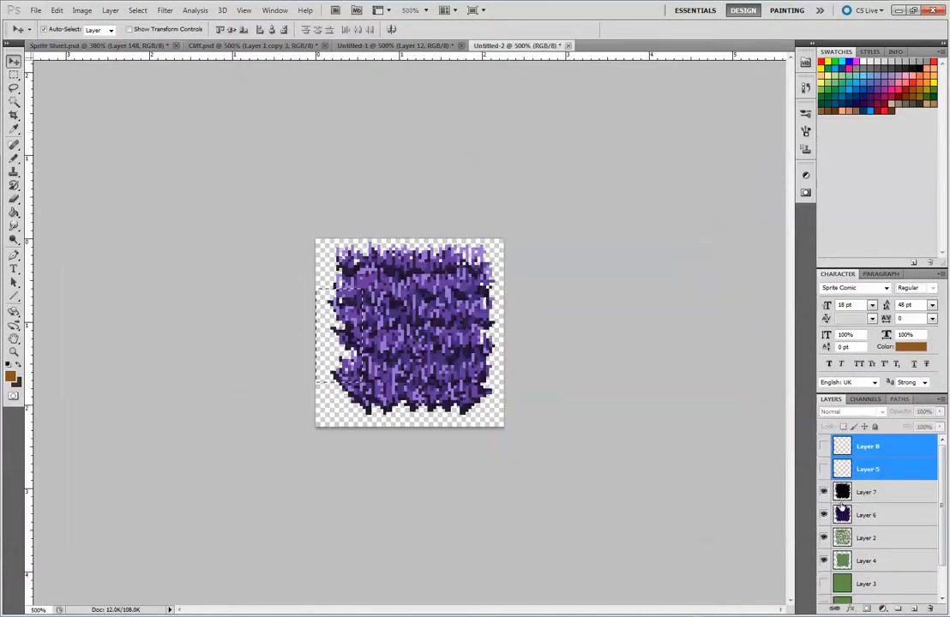
key("m")
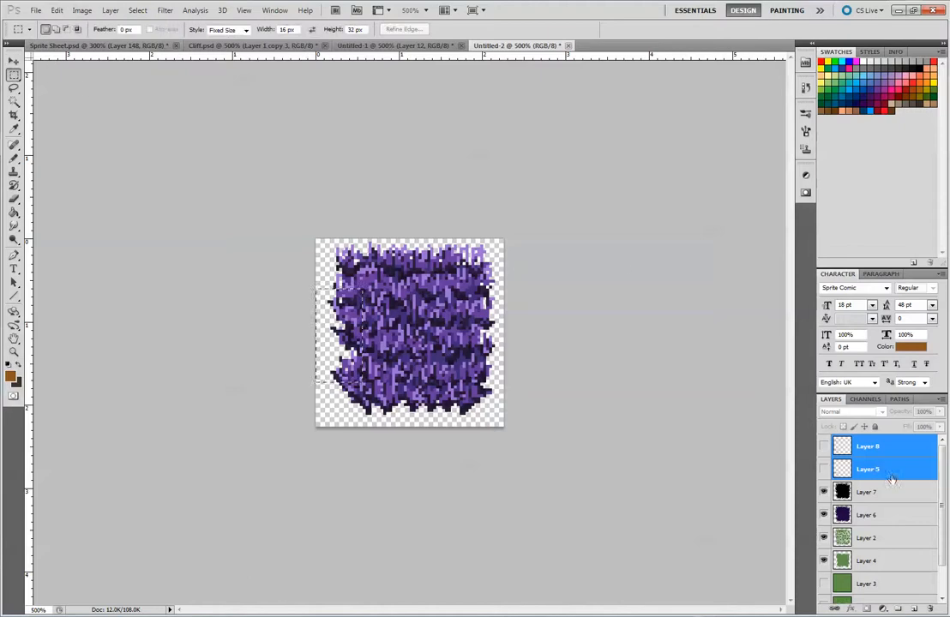
left_click(823, 446)
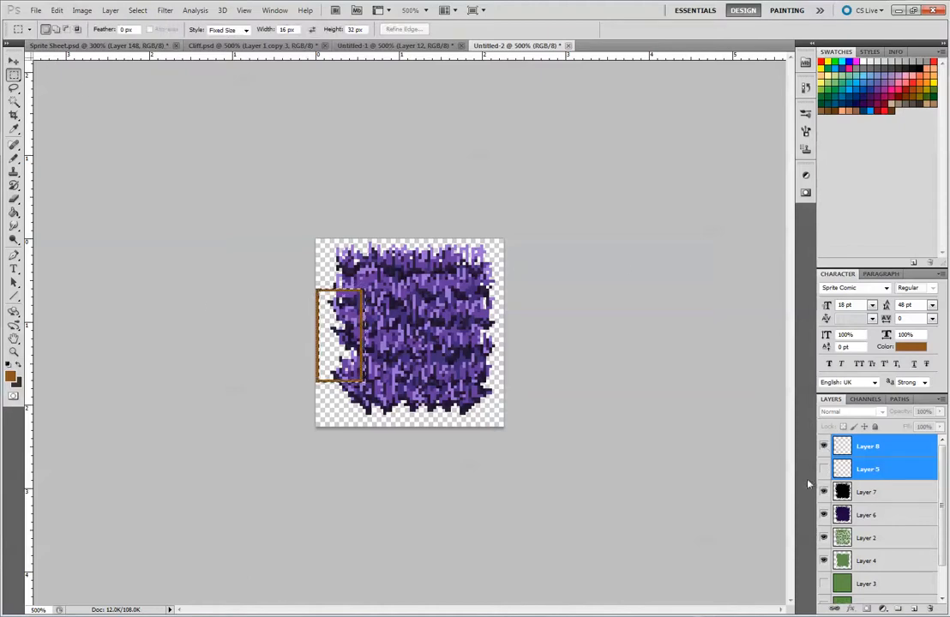
key("v")
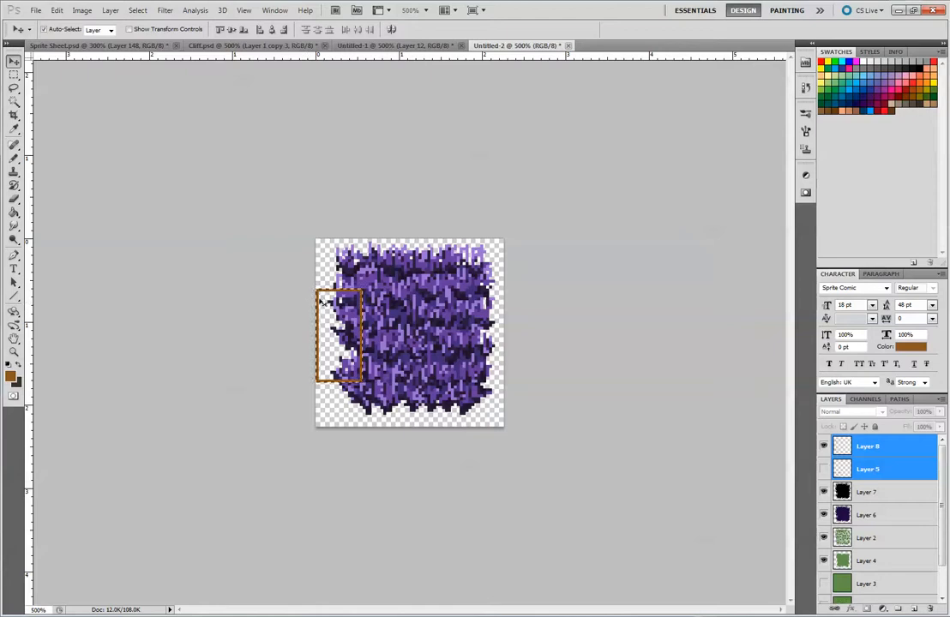
left_click(823, 468)
left_click(823, 468)
left_click(883, 447)
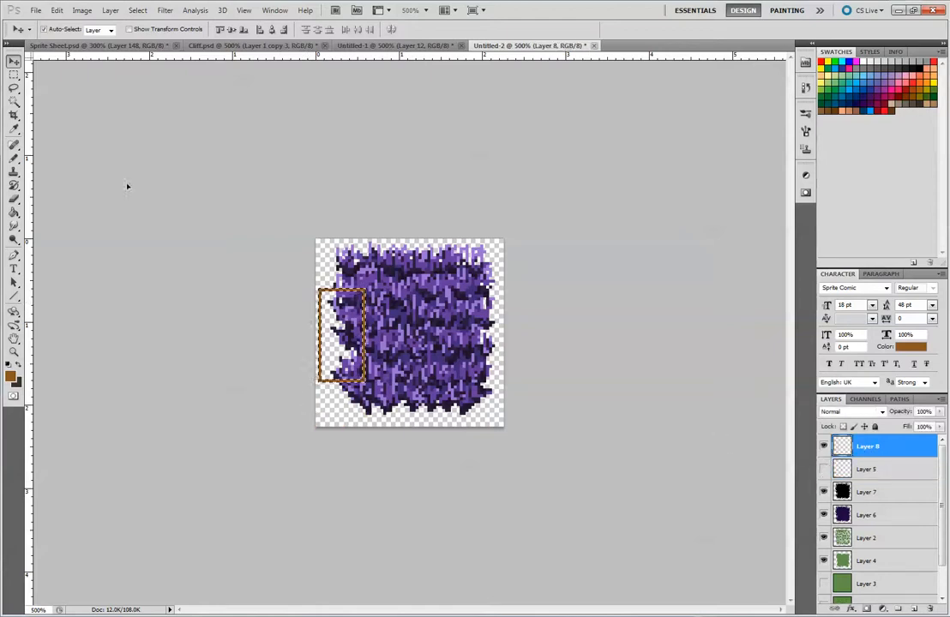
left_click_drag(254, 334, 313, 335)
key("Right")
key("Right")
key("Right")
key("Right")
key("Right")
key("Right")
key("Right")
key("Right")
key("Right")
key("Right")
key("Right")
key("Right")
key("Right")
key("Right")
key("Right")
key("Right")
key("Right")
key("Right")
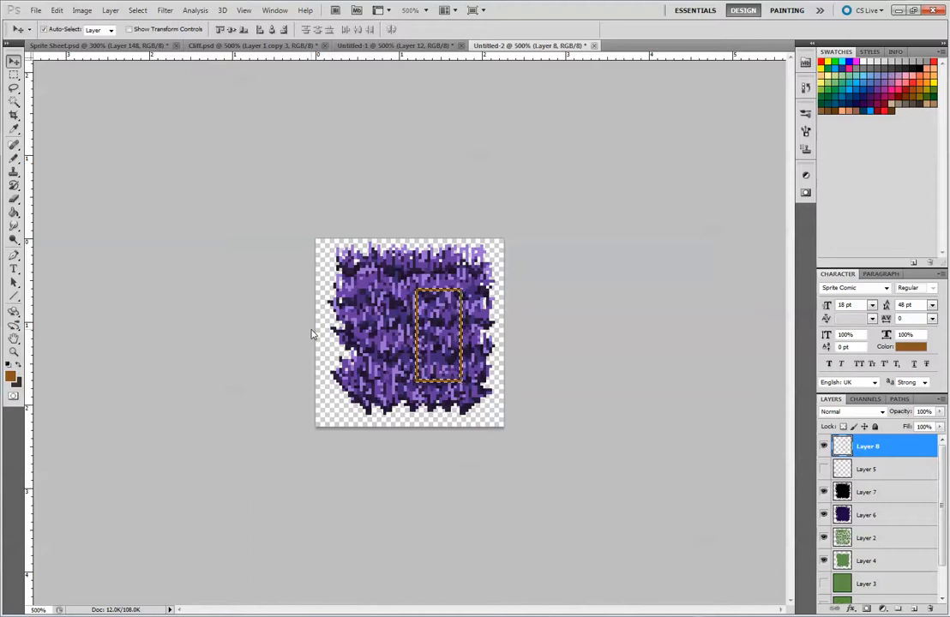
Step: Select the 16 × 32 px right-edge area inside the brown outline with the fixed-size marquee, and hide Layer 8
left_click(14, 75)
left_click(462, 295)
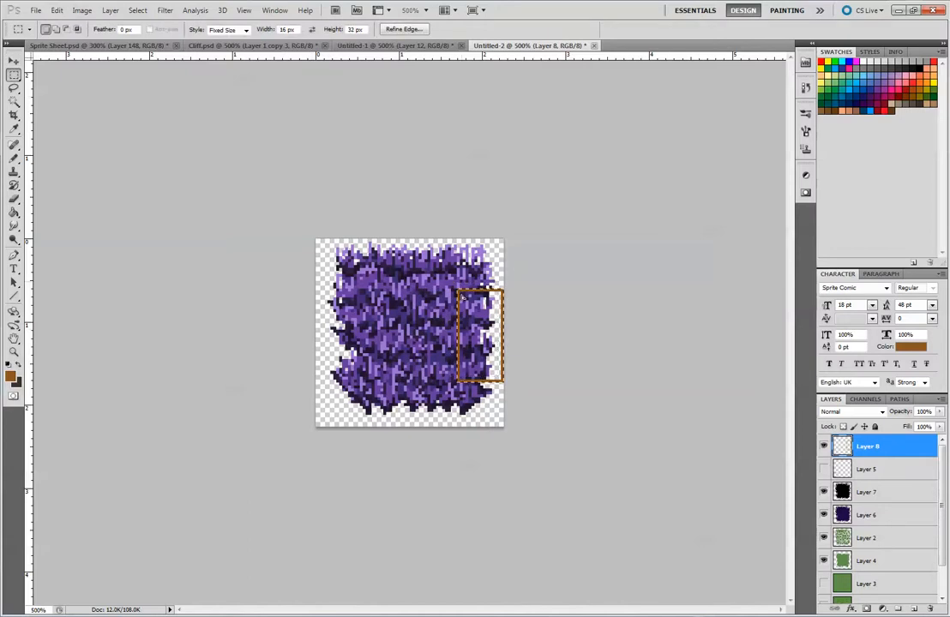
left_click(823, 446)
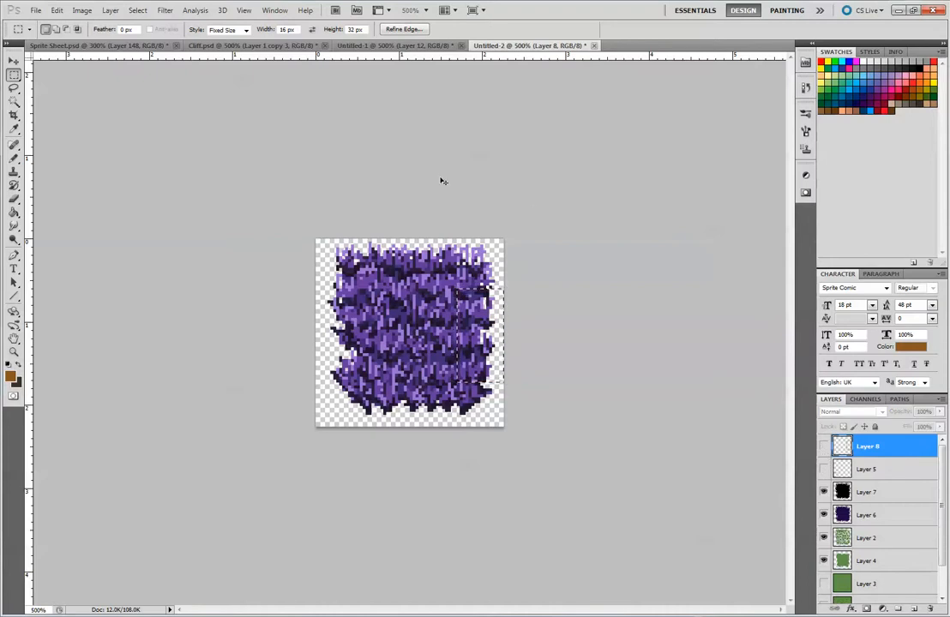
Step: Paste the copied right-edge strip into Sprite Sheet.psd and place it beside the left-edge strip with a small gap
left_click(112, 45)
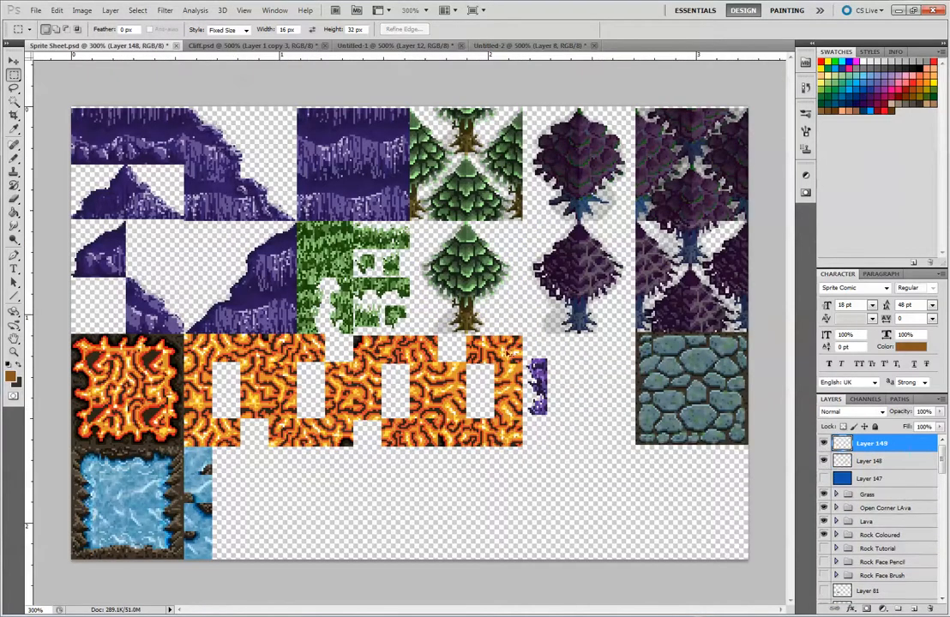
left_click(13, 62)
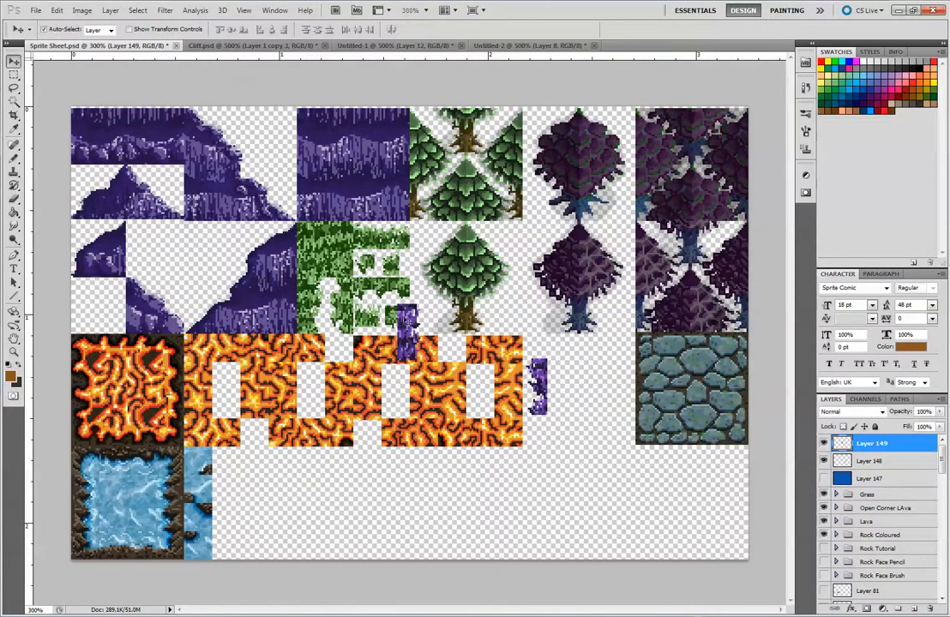
left_click_drag(408, 333, 563, 388)
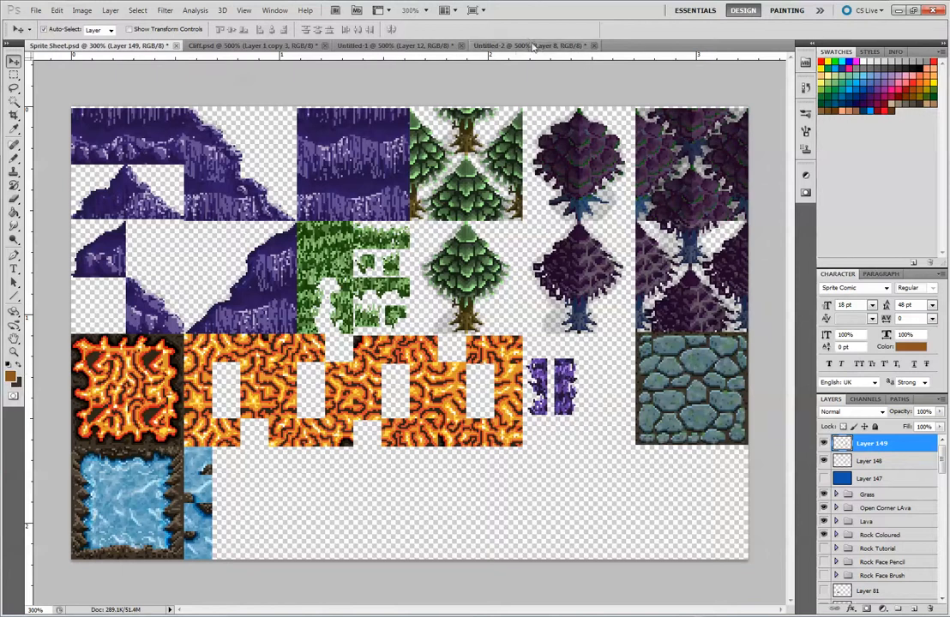
Step: In Untitled-2, show the Layer 8 outline again and select the tile's 32 × 32 px centre with the fixed-size marquee
left_click(506, 45)
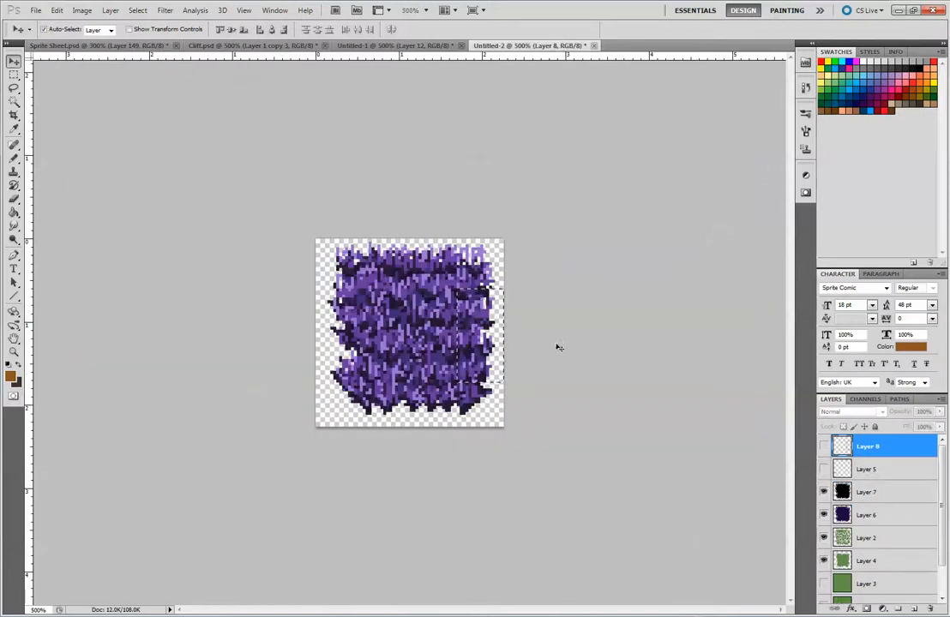
left_click(14, 75)
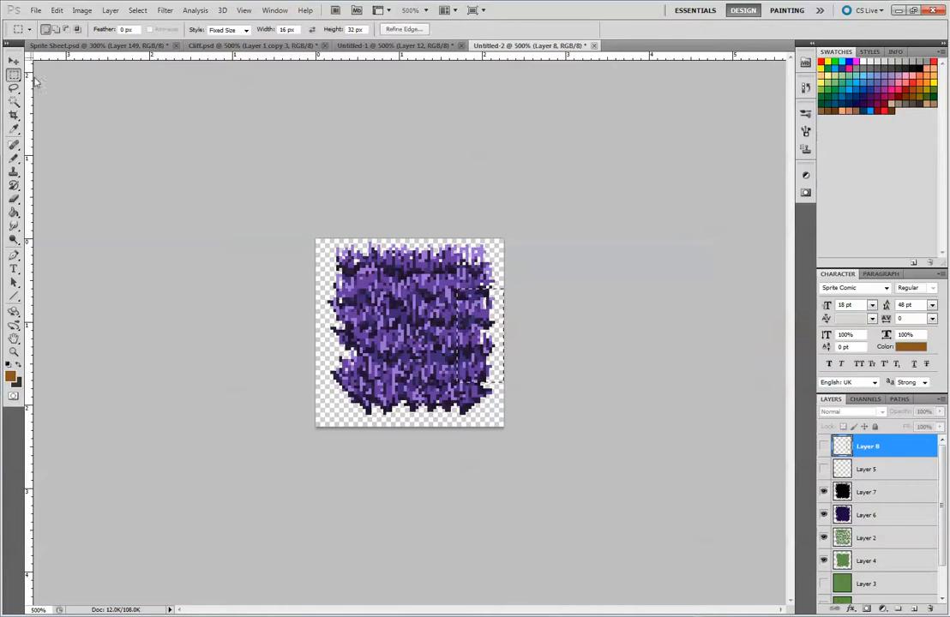
left_click(391, 241)
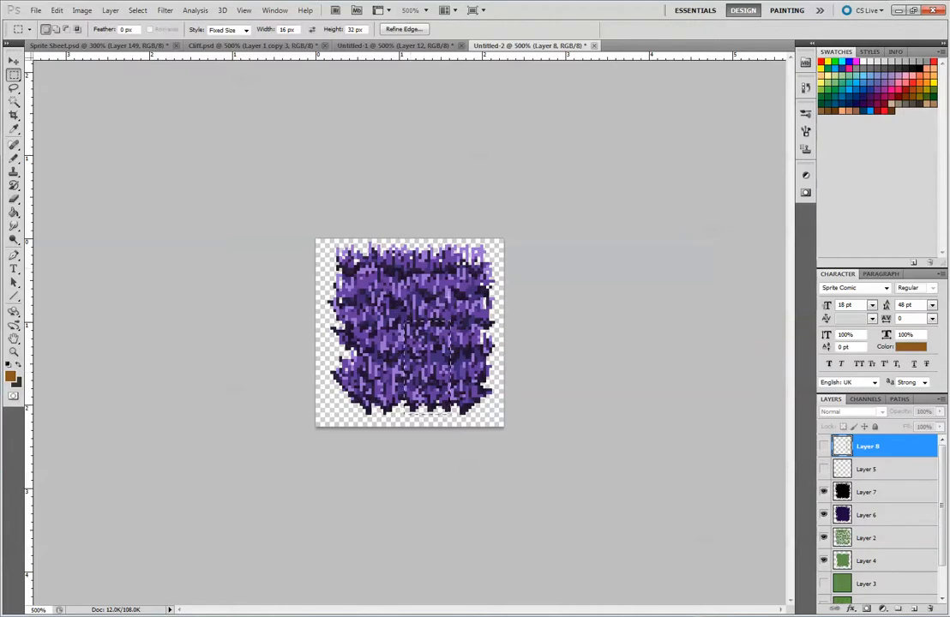
left_click(823, 446)
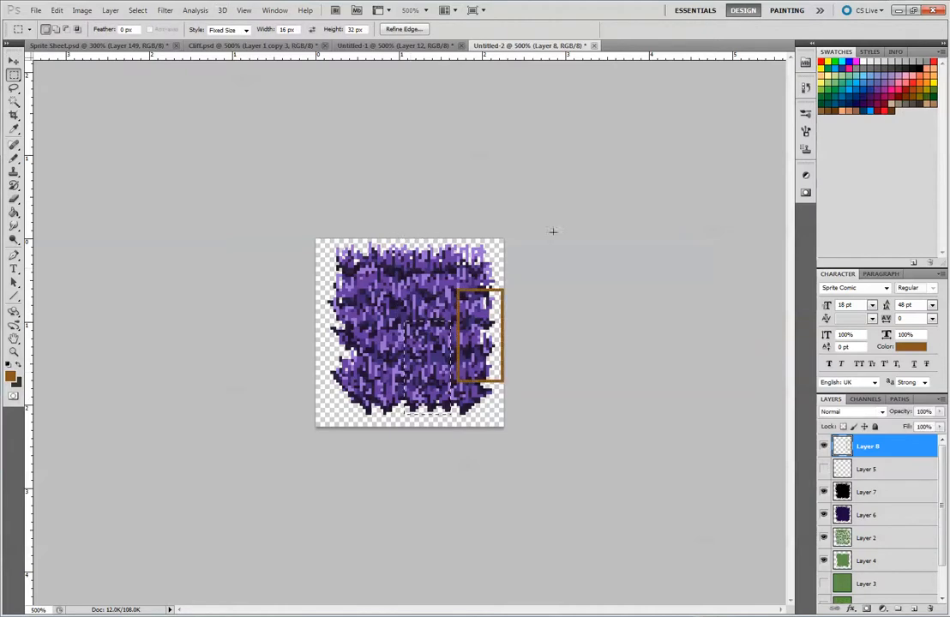
left_click(283, 30)
type("32")
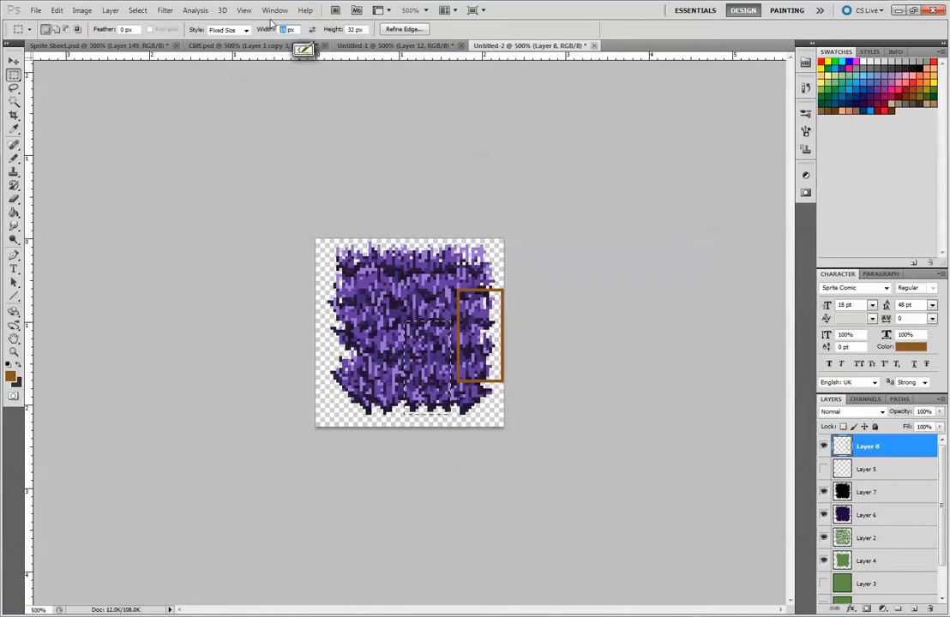
key("Return")
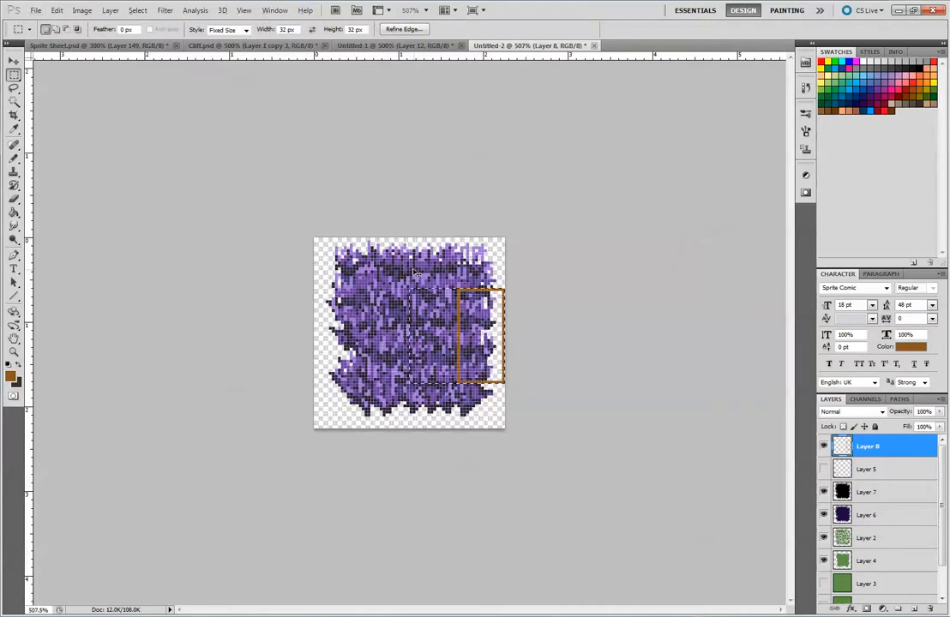
key("ctrl+plus")
key("ctrl+minus")
key("ctrl+minus")
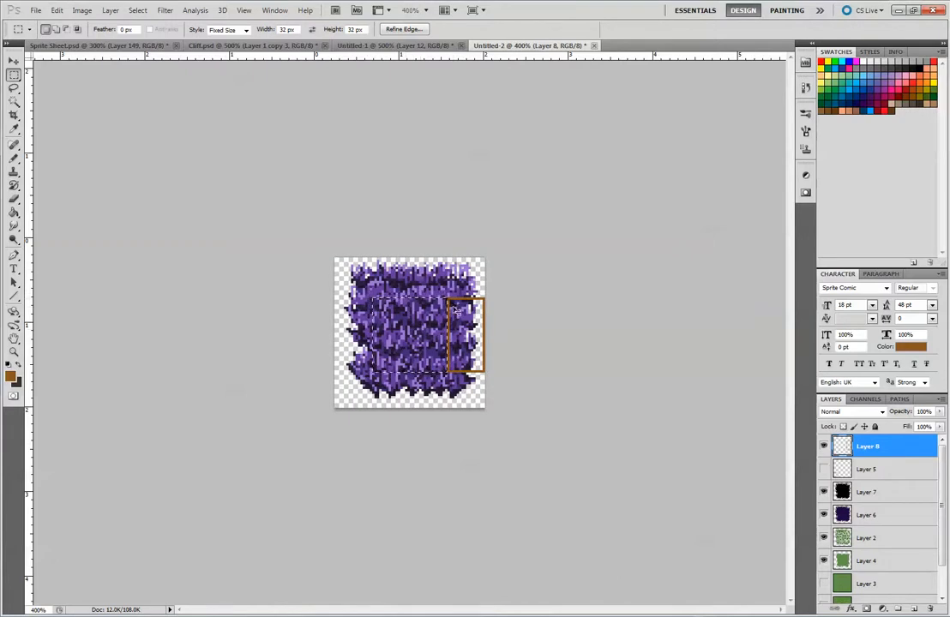
Step: Paste the copied 32 × 32 px centre piece into Sprite Sheet.psd and position it by the two purple edge strips
left_click(391, 45)
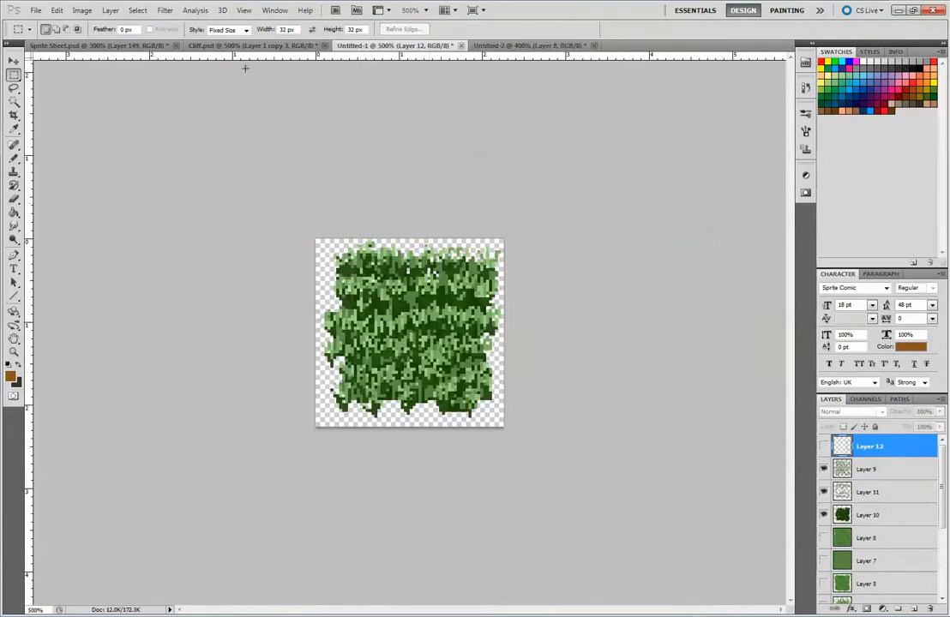
key("ctrl+Tab")
key("ctrl+Tab")
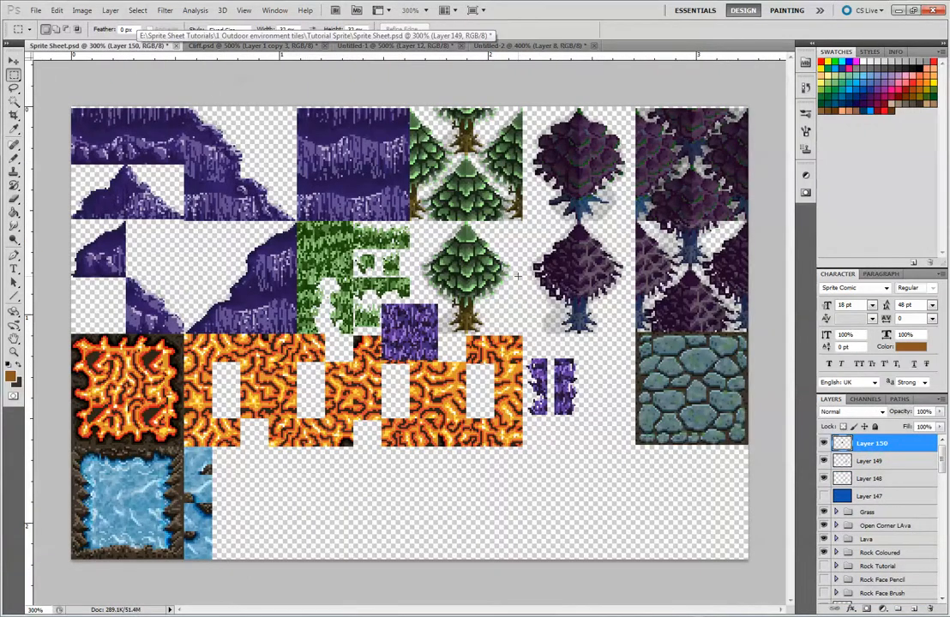
key("v")
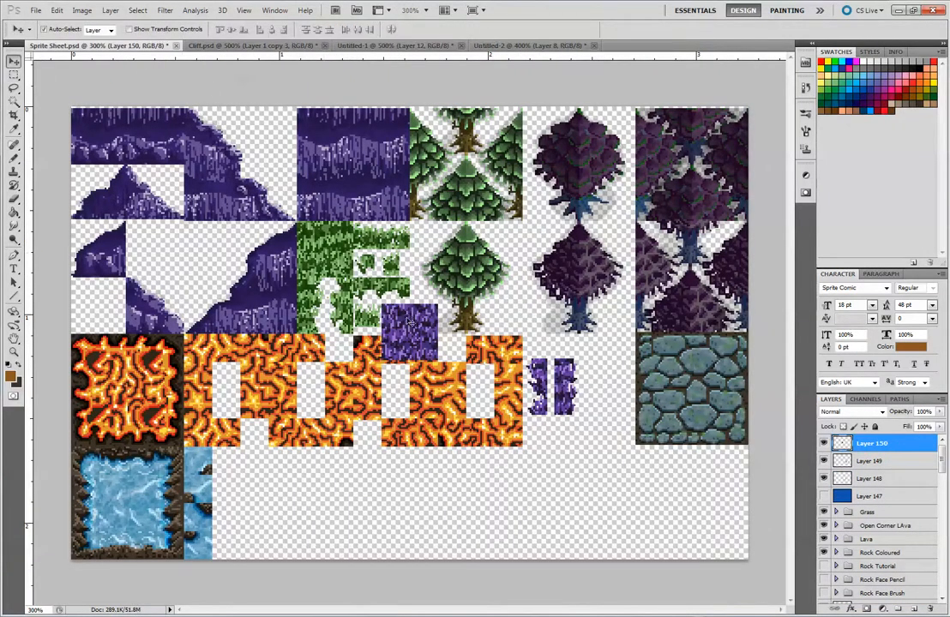
left_click_drag(409, 324, 605, 349)
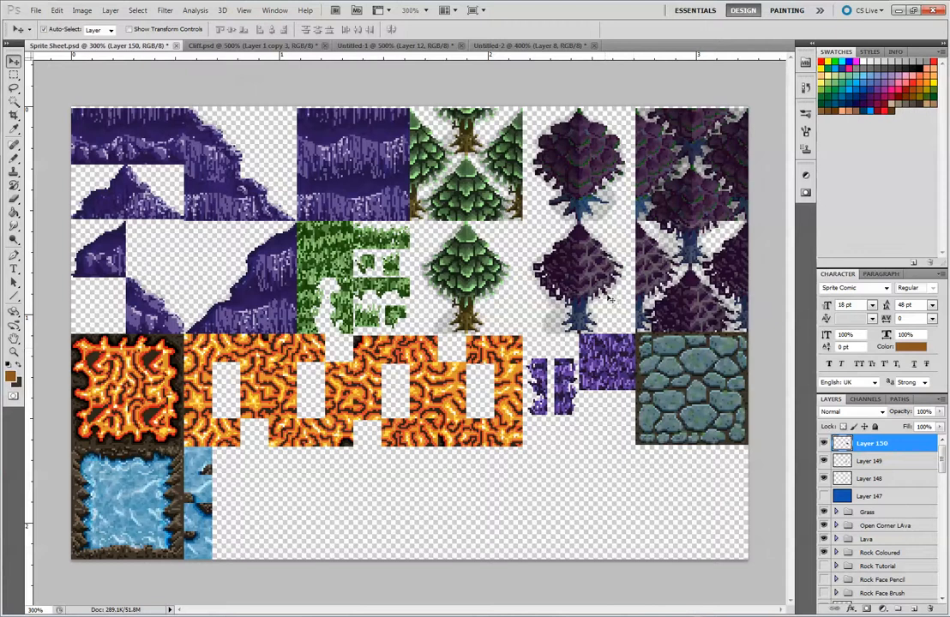
left_click_drag(604, 349, 556, 417)
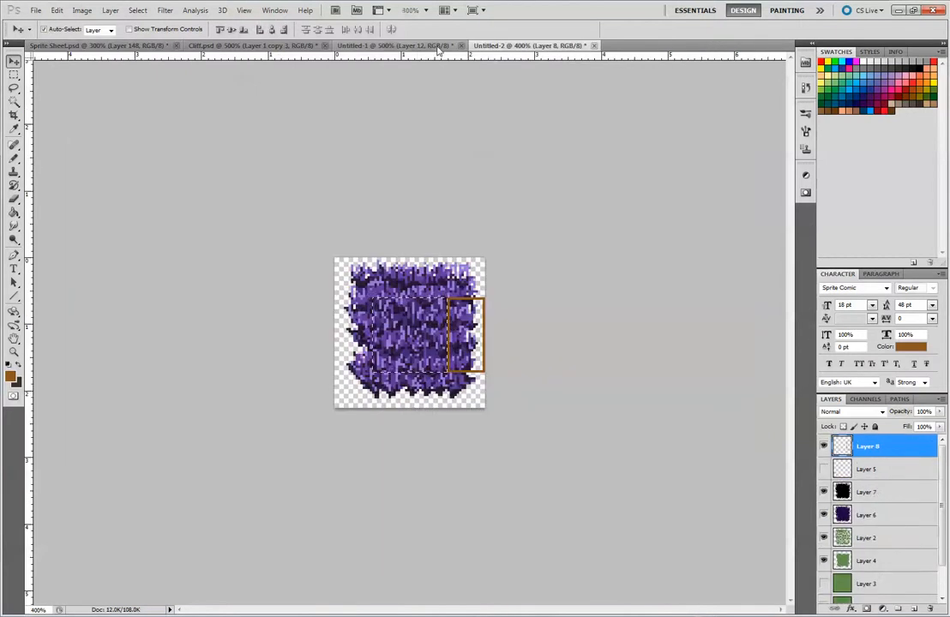
Step: In Untitled-2, set the fixed marquee size to 32 × 16 px and select the middle of the tile's top edge
left_click(497, 44)
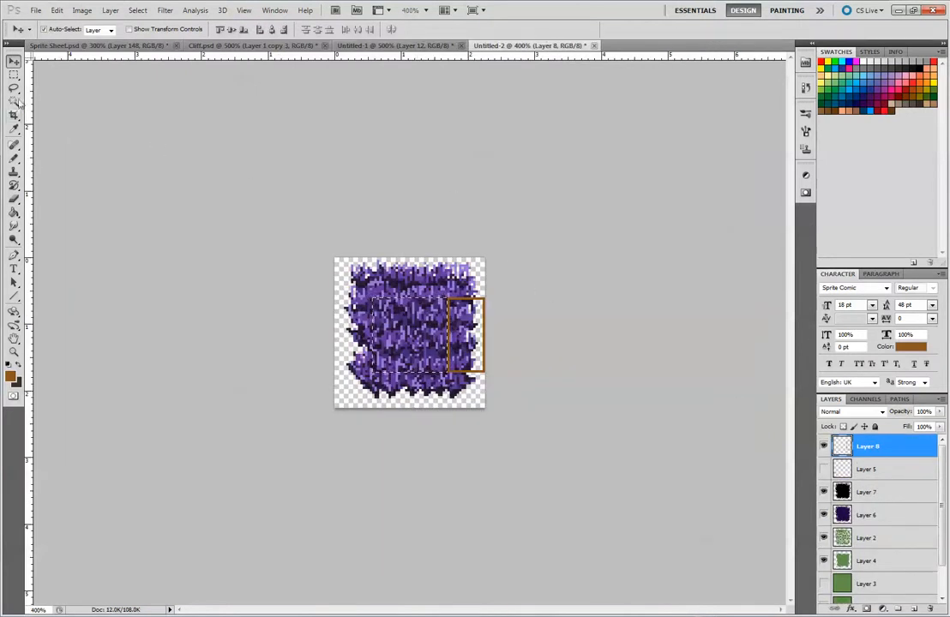
left_click(13, 75)
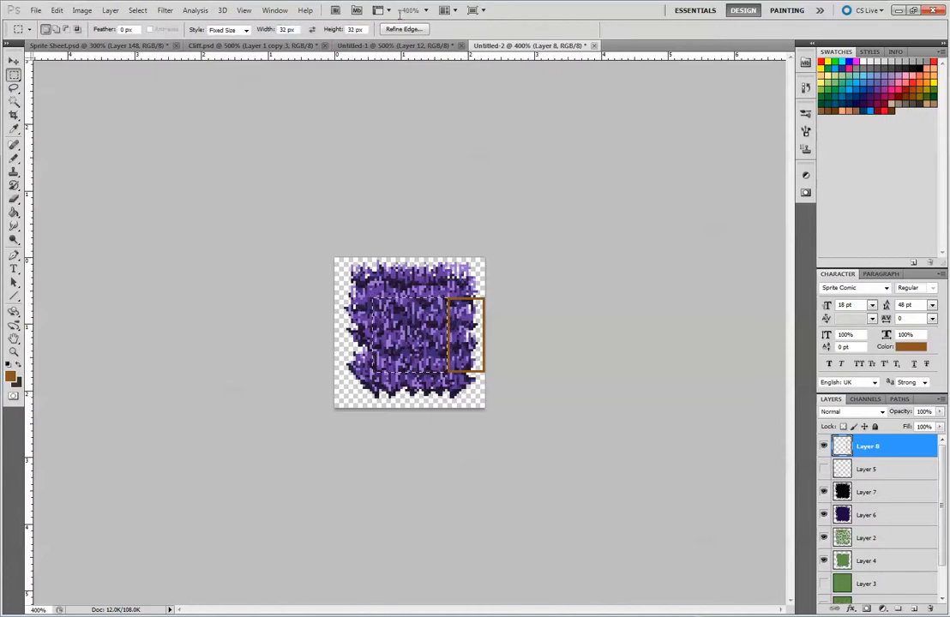
type("16")
key("Return")
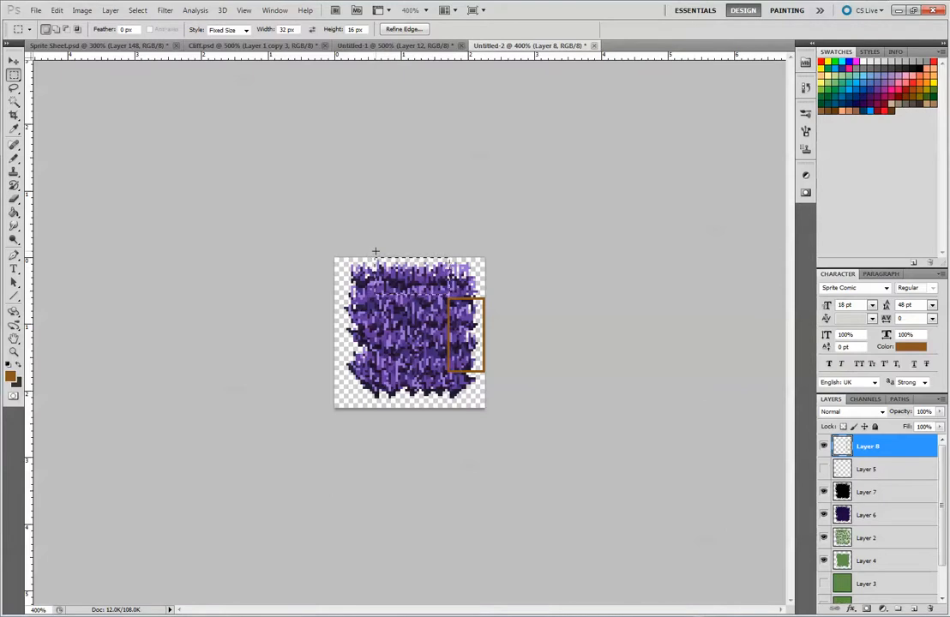
Step: Select the middle of the tile's bottom edge with the 32 × 16 px marquee, then nudge the Layer 8 outline slightly upward
left_click(400, 395)
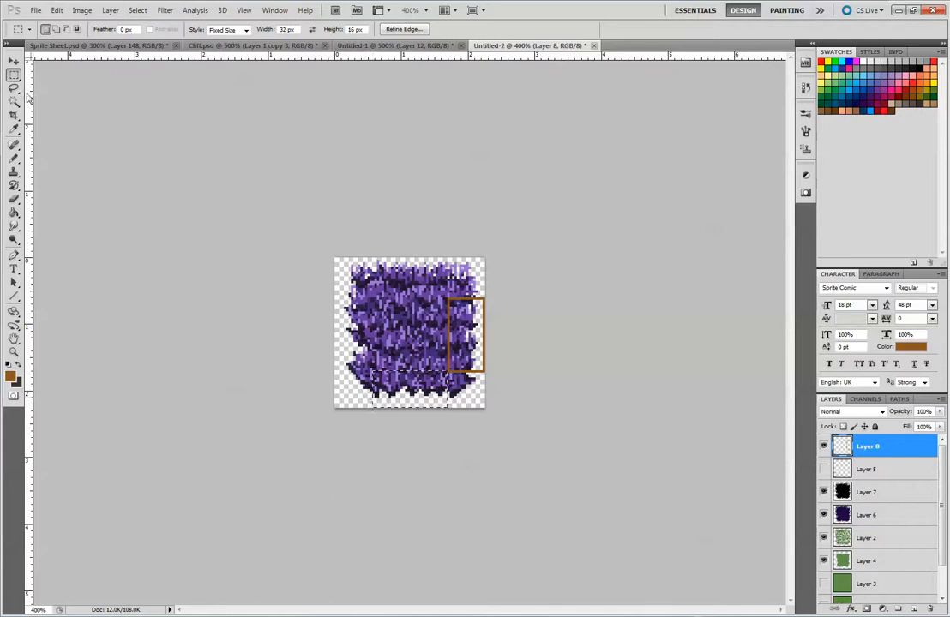
left_click(14, 61)
left_click(493, 311)
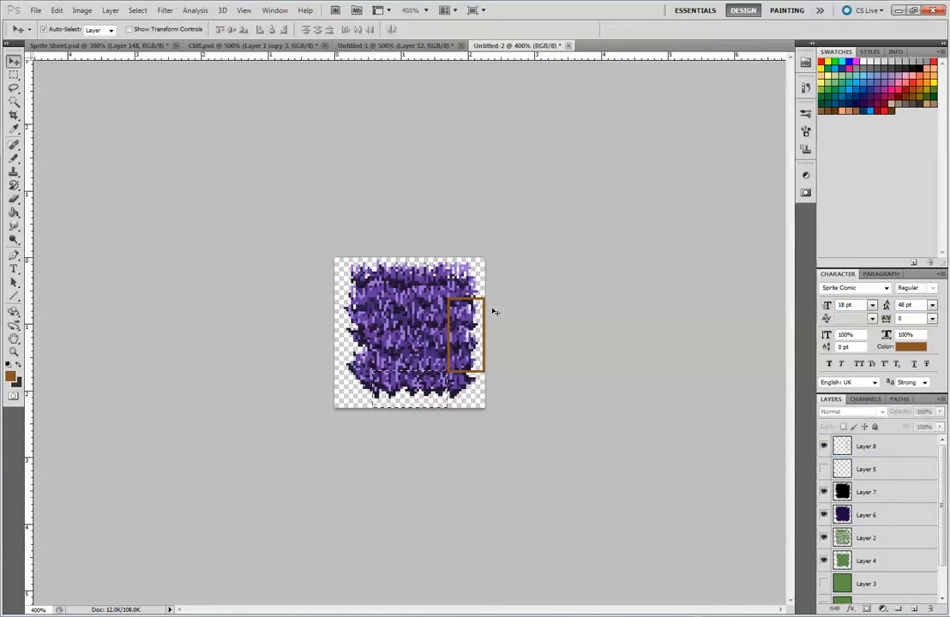
left_click(887, 447)
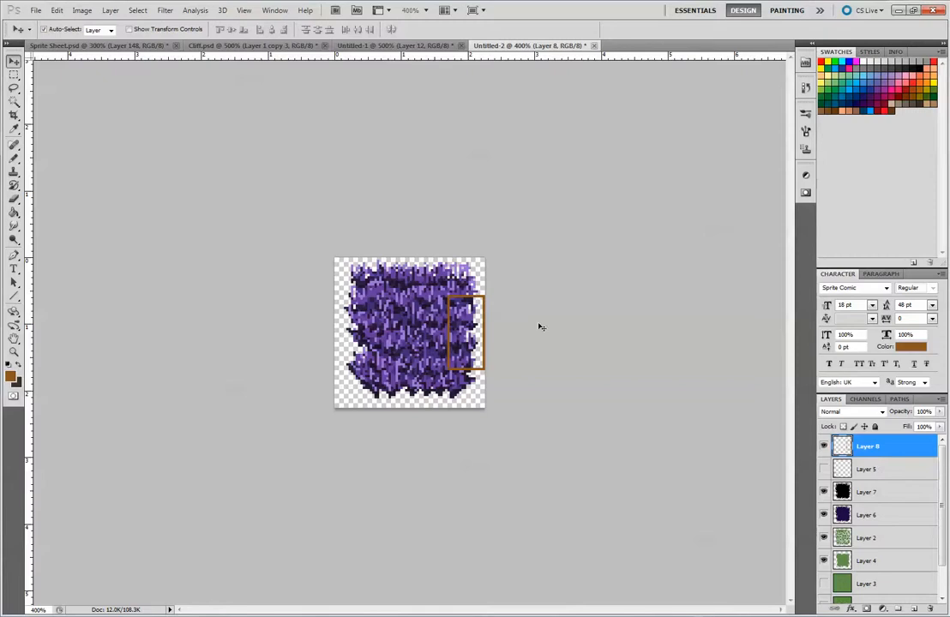
Step: Reselect the 32 × 16 px middle of the tile's bottom edge, aligned with the canvas bottom, and switch to Sprite Sheet.psd
left_click(14, 76)
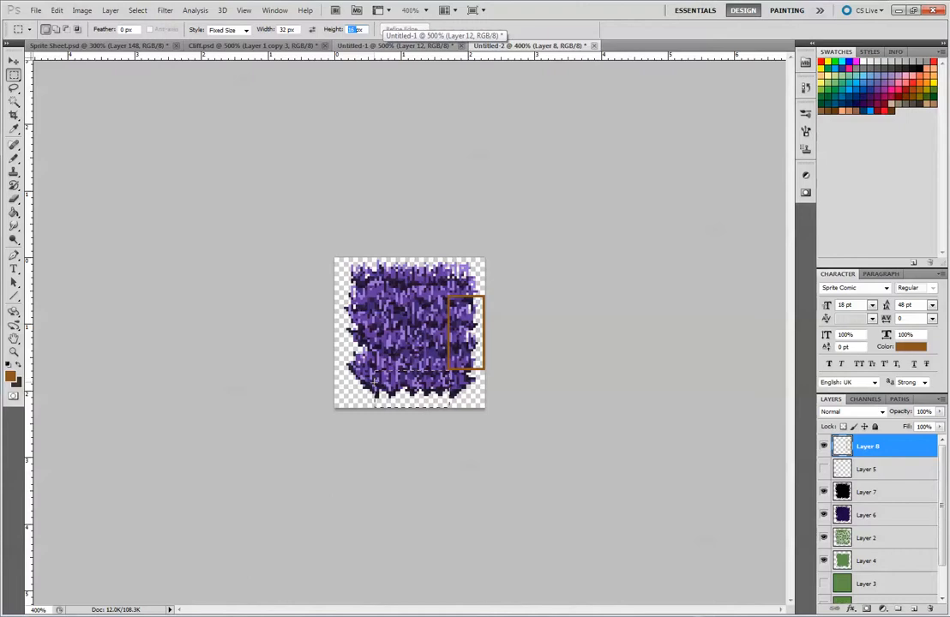
left_click_drag(369, 370, 372, 370)
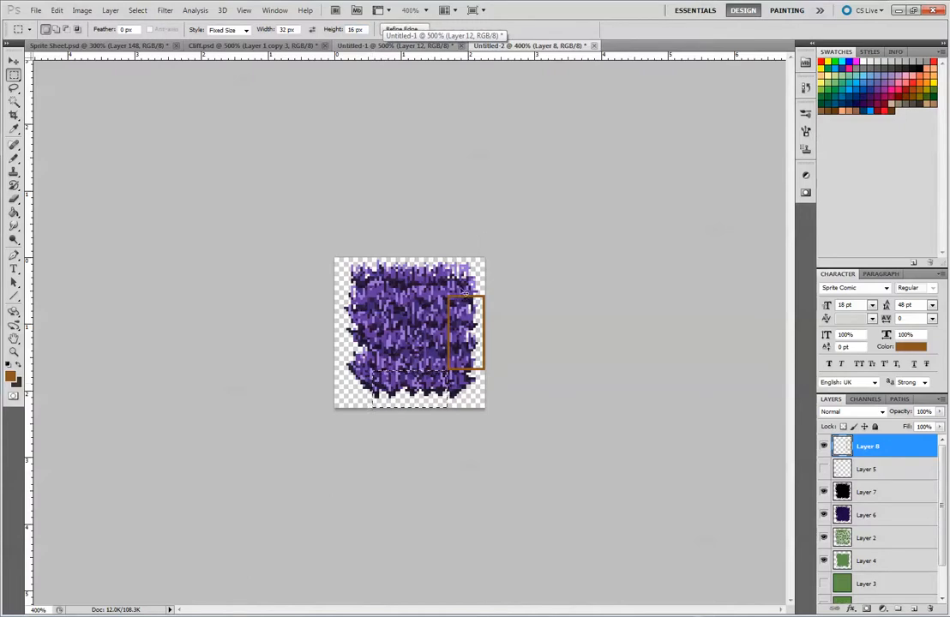
left_click(110, 46)
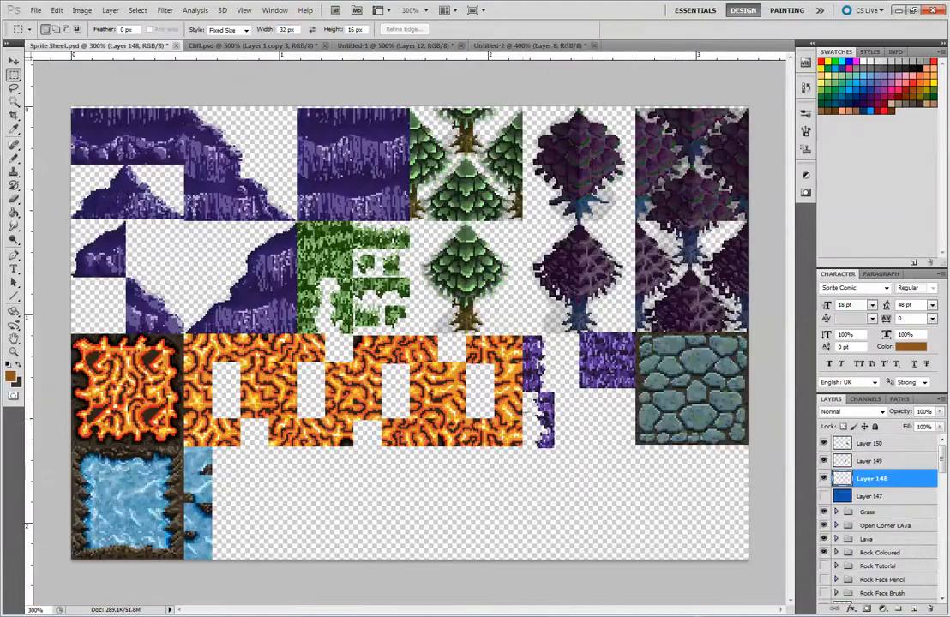